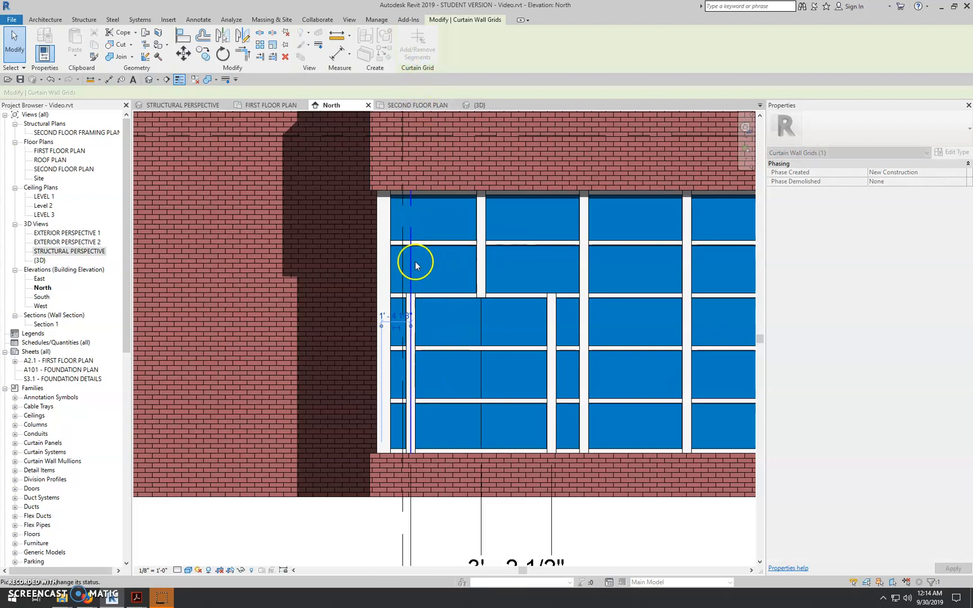
Remove the remaining segment of the leftmost vertical curtain grid line just above the mullion-framed opening
key(Escape)
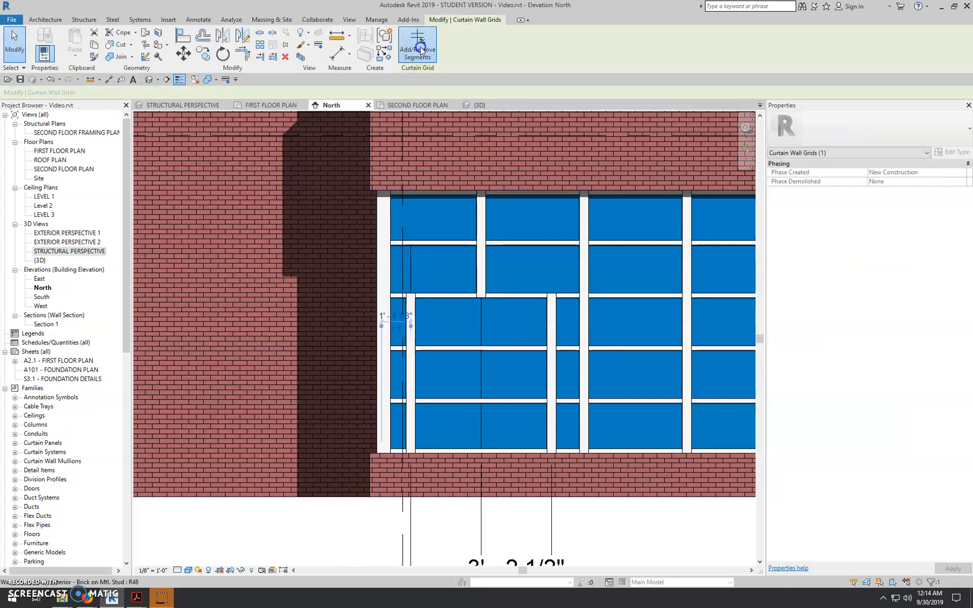
click(411, 274)
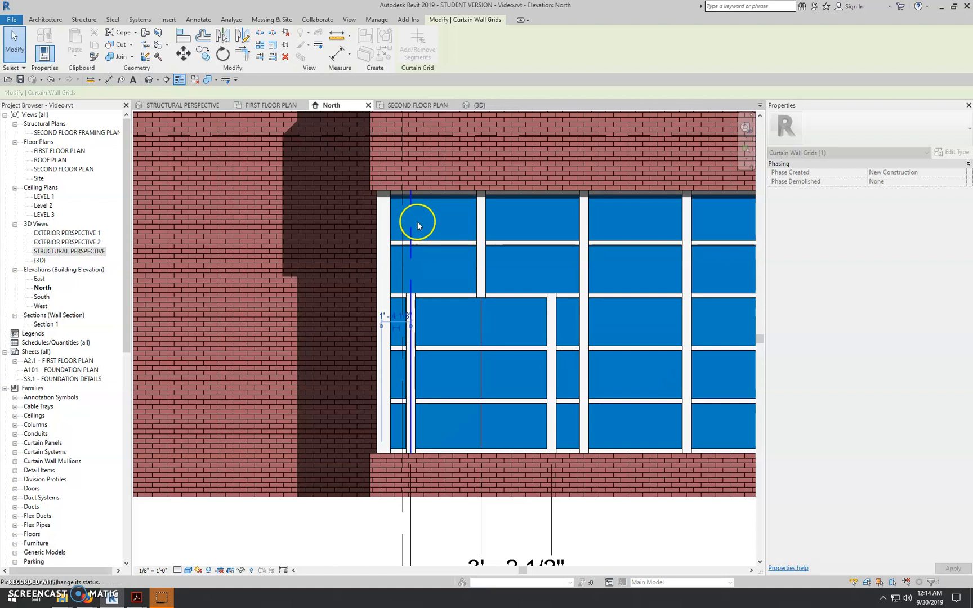
key(Escape)
Toggle the head joins of the two 5" square jamb mullions so the horizontal mullion runs continuously over the opening
scroll(433, 315, down, 2)
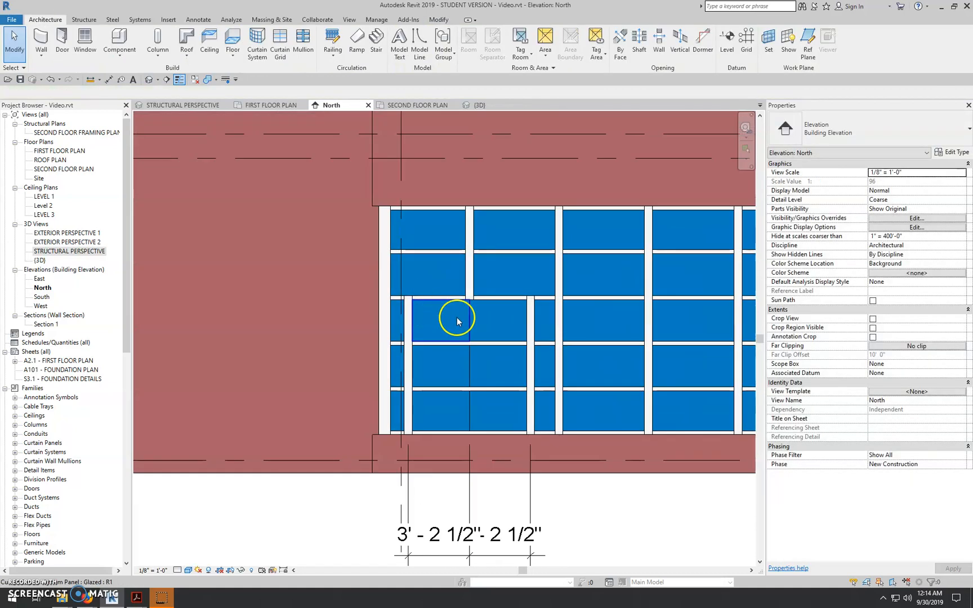
scroll(490, 332, up, 2)
scroll(490, 317, up, 1)
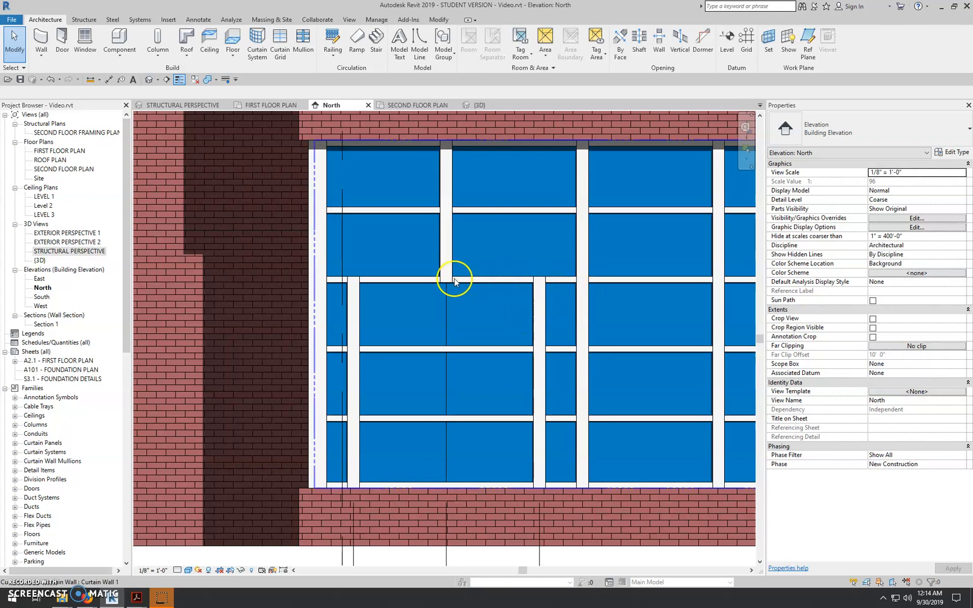
click(540, 313)
click(537, 310)
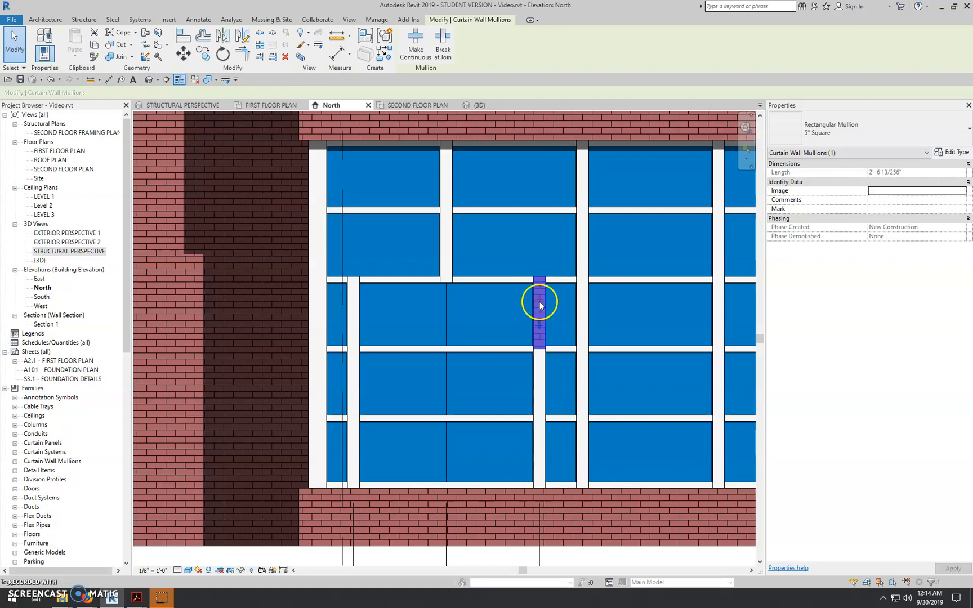
click(350, 311)
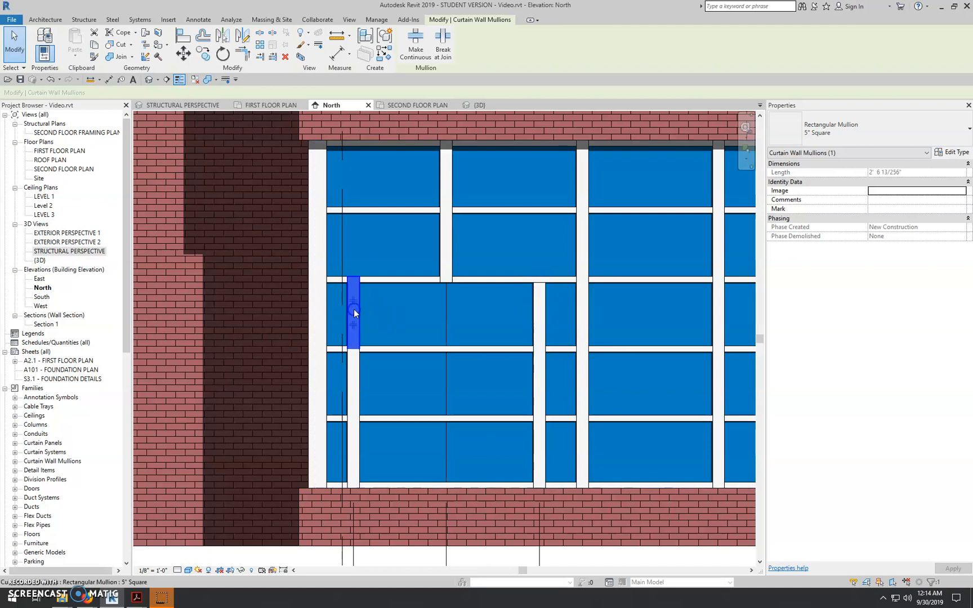
click(426, 282)
Toggle the lower join of the vertical mullion centred above the opening so it stops on top of the horizontal mullion
click(450, 266)
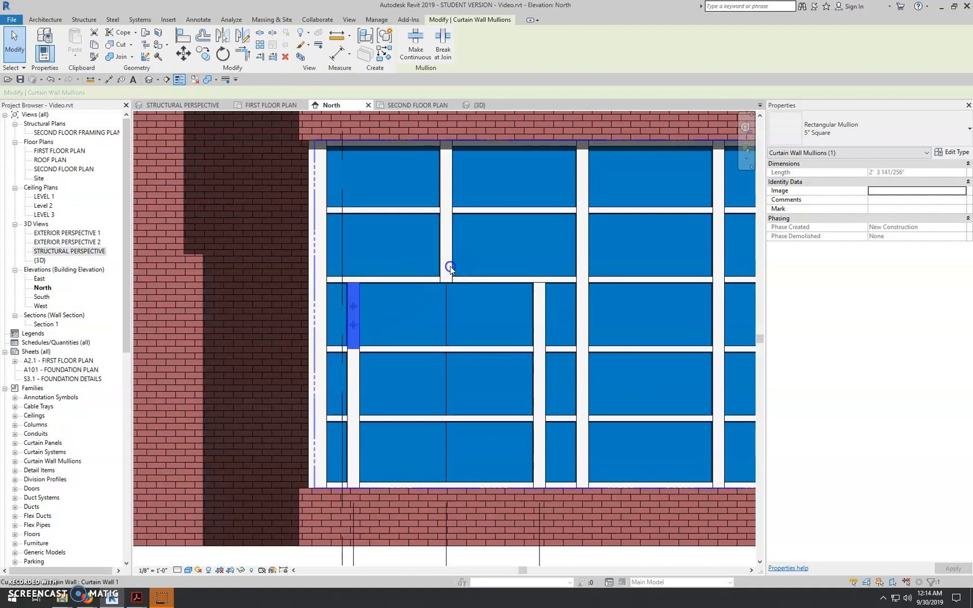
click(448, 257)
click(446, 260)
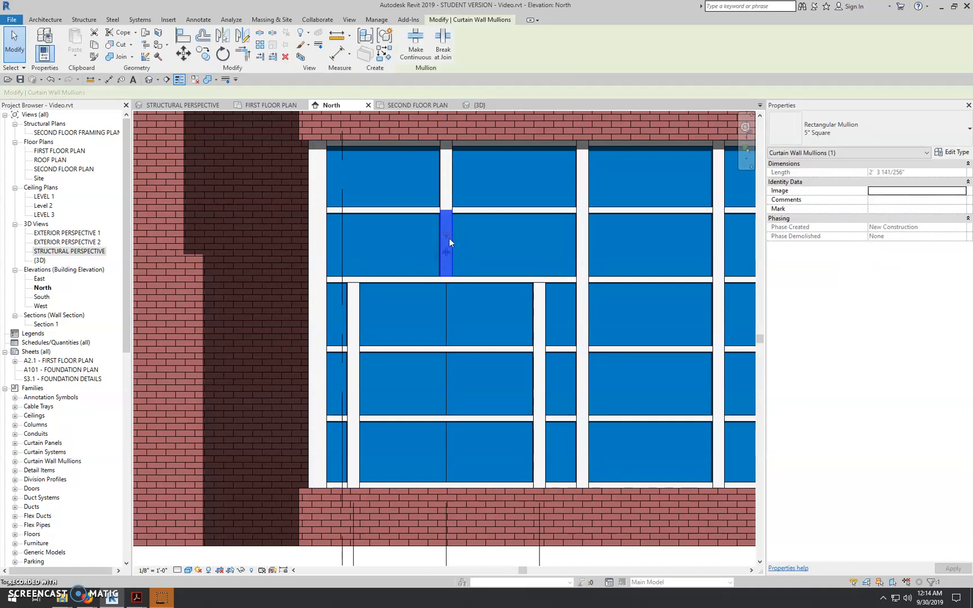
key(Escape)
Examine the glazed panels and intermediate horizontal mullions inside the framed opening of the curtain wall
scroll(471, 301, down, 1)
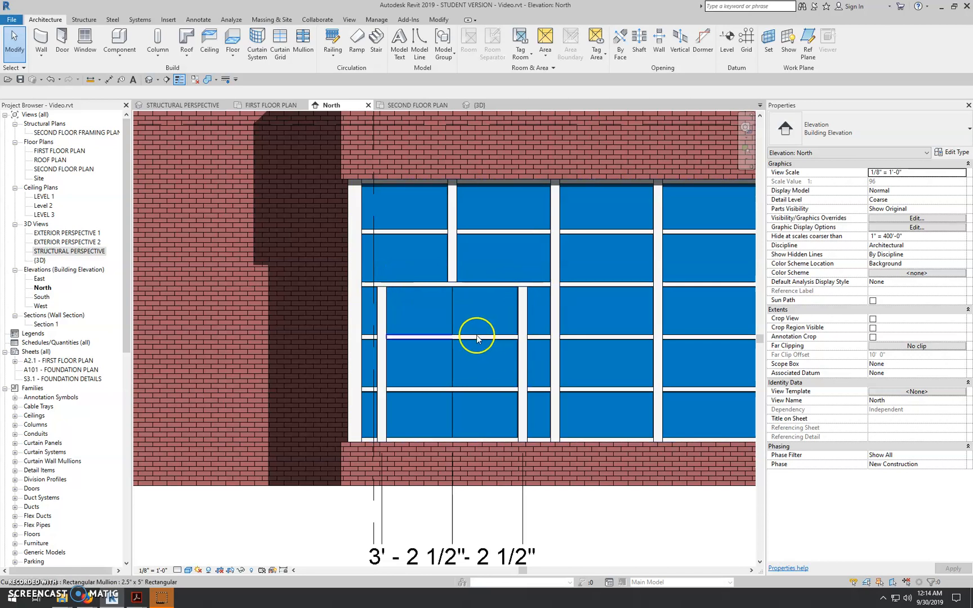
scroll(437, 336, down, 1)
scroll(432, 446, up, 1)
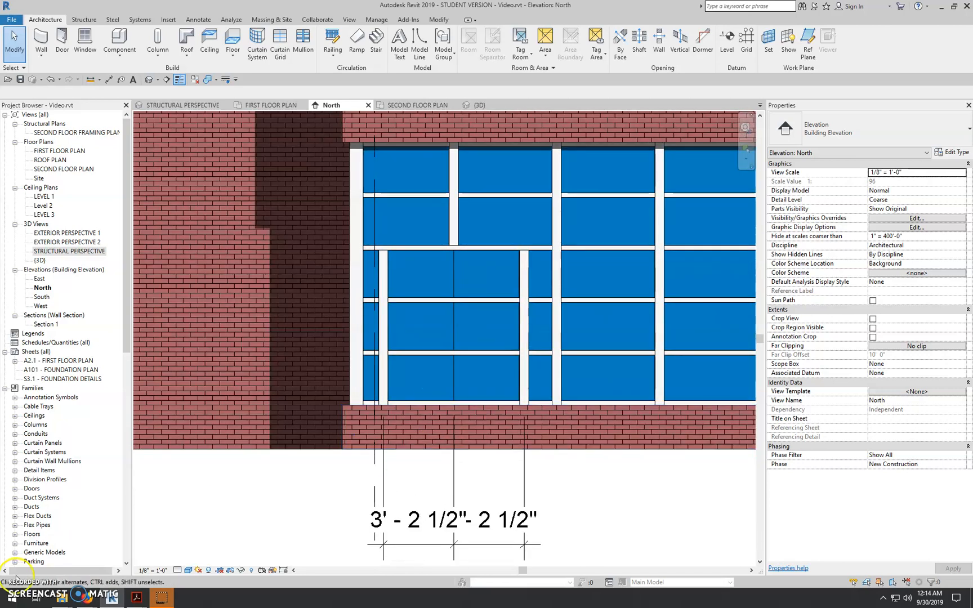
scroll(450, 329, up, 1)
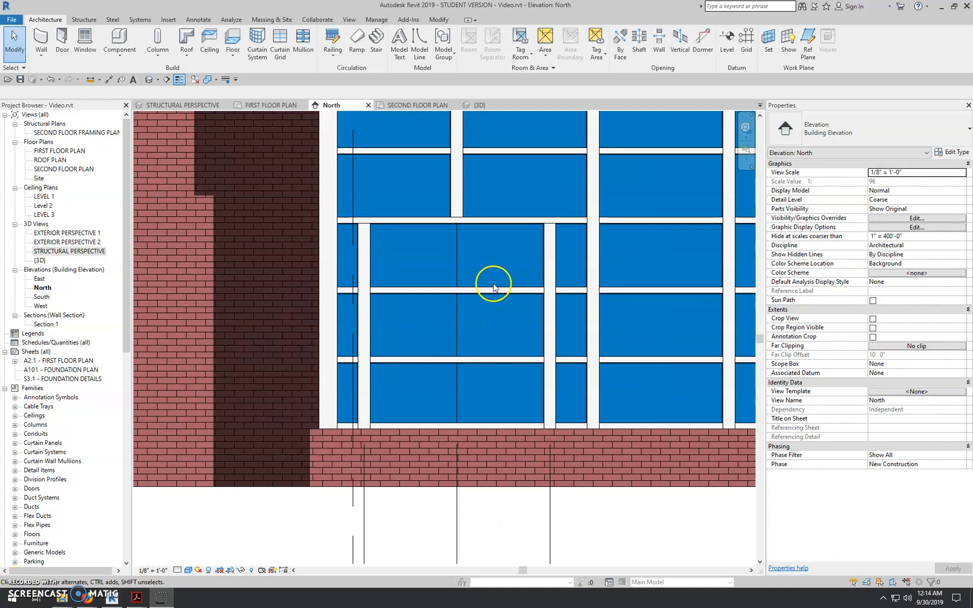
scroll(463, 308, down, 1)
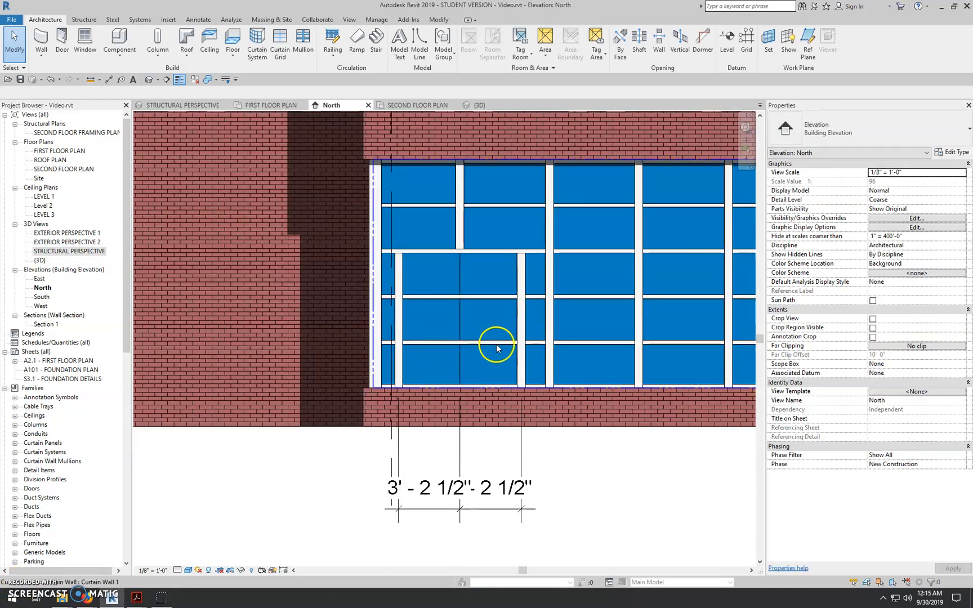
scroll(456, 243, up, 1)
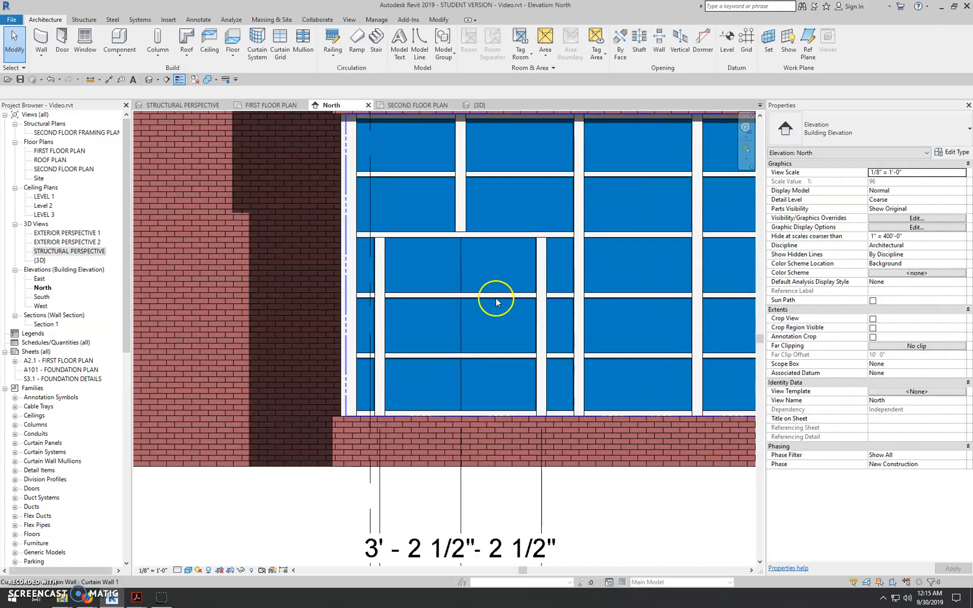
scroll(401, 360, down, 3)
scroll(452, 344, up, 2)
scroll(451, 346, up, 1)
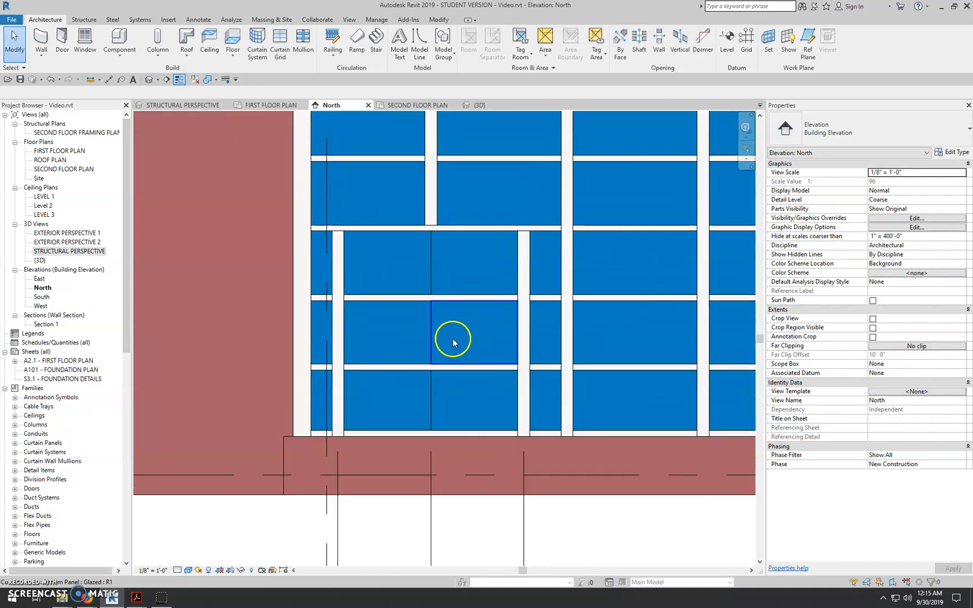
scroll(391, 300, up, 1)
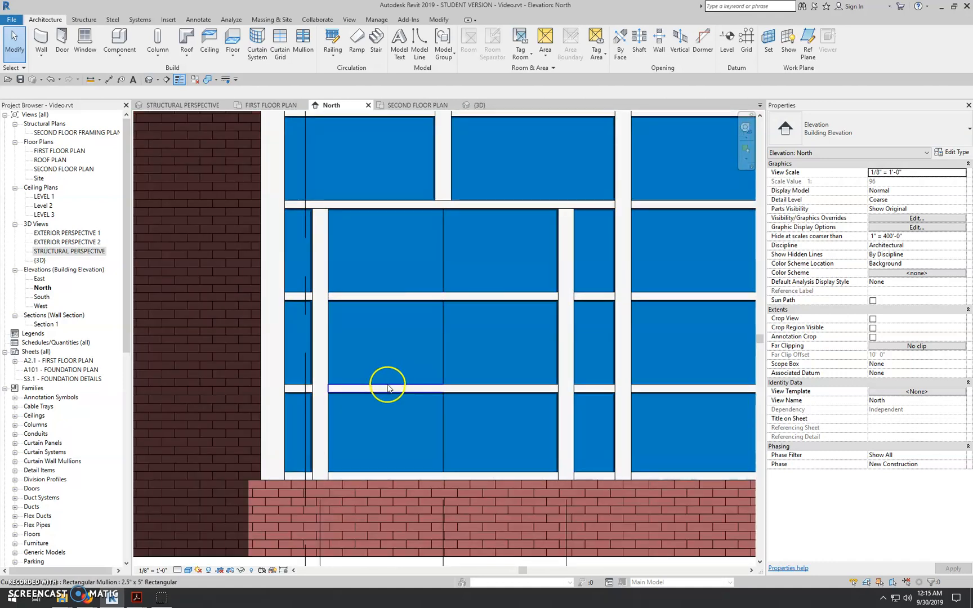
click(393, 355)
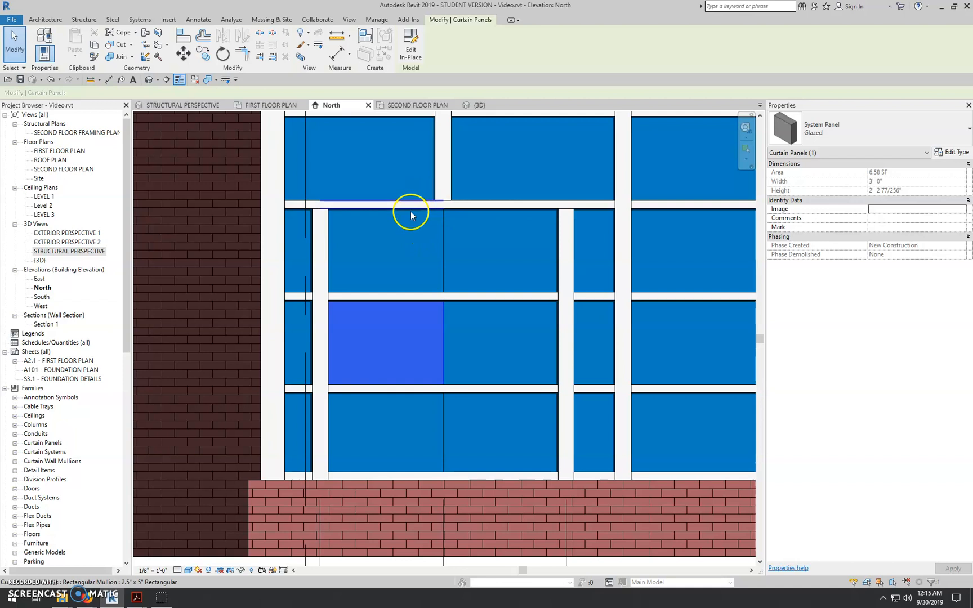
scroll(403, 206, up, 2)
scroll(403, 207, down, 2)
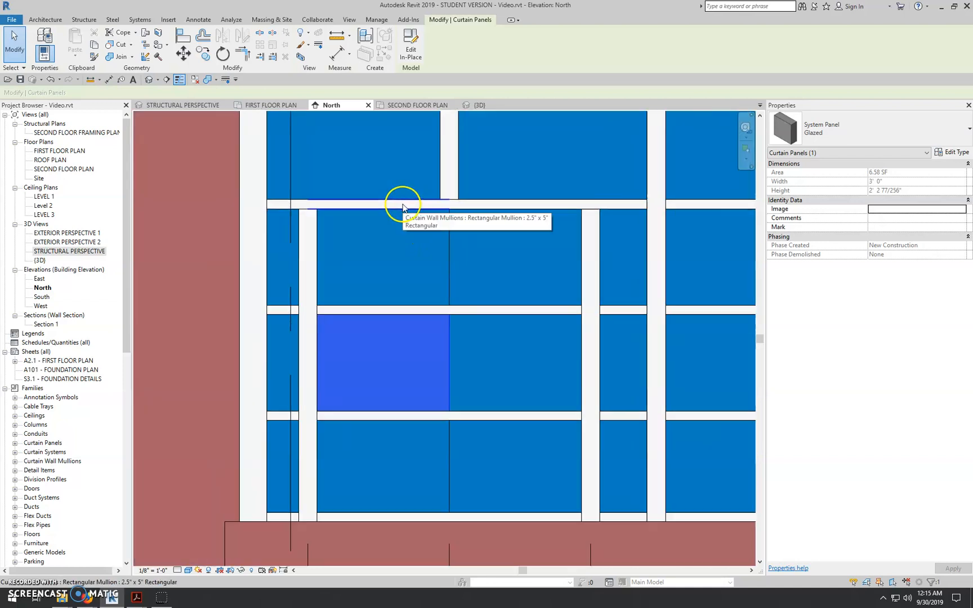
scroll(436, 282, down, 2)
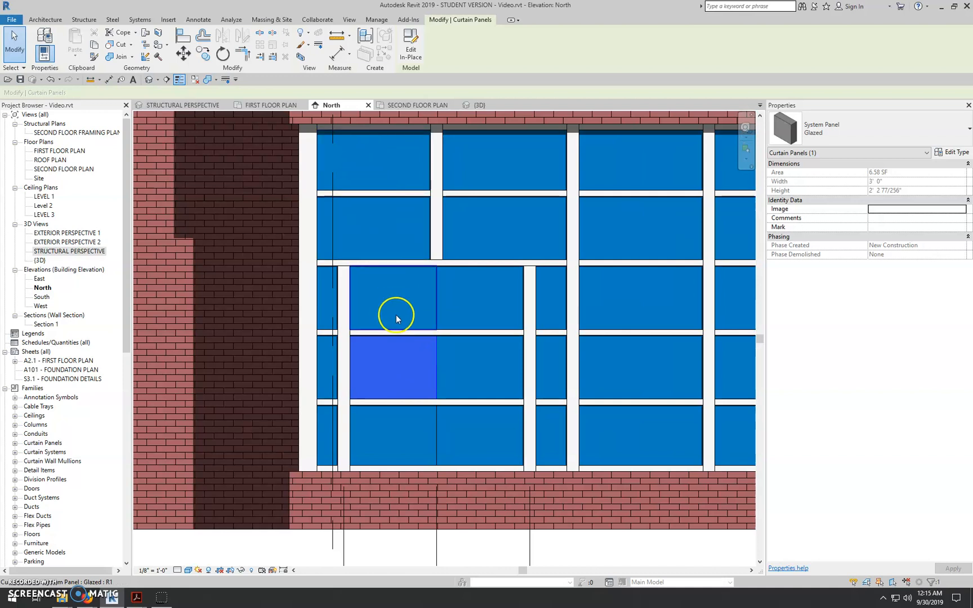
scroll(397, 315, up, 1)
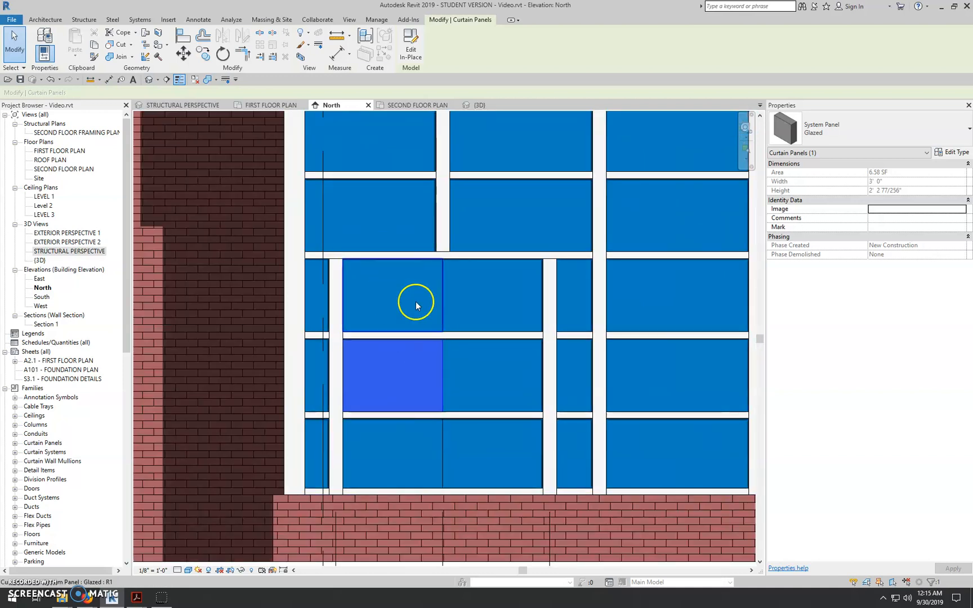
scroll(404, 337, up, 1)
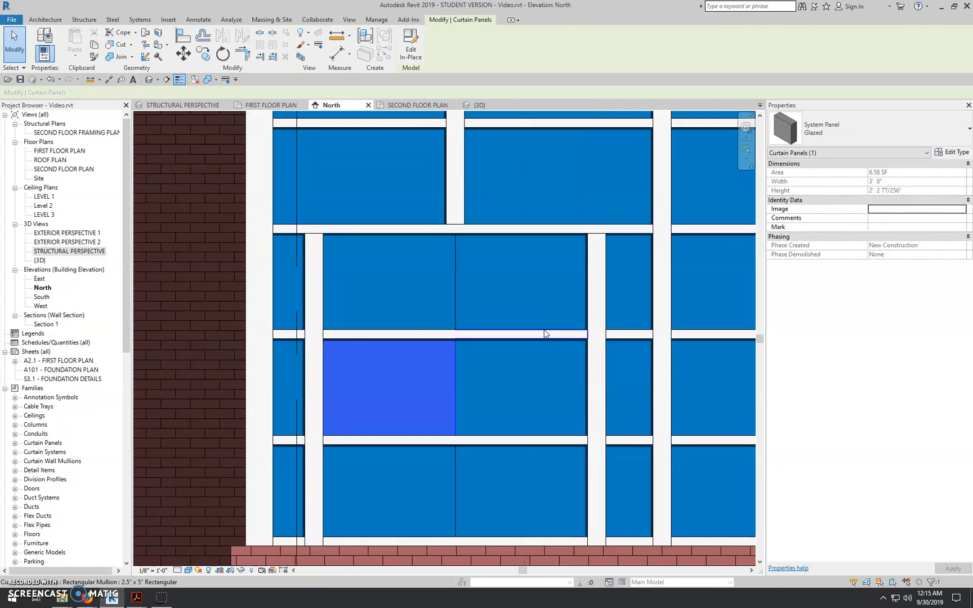
Delete the four 2.5" x 5" horizontal mullion pieces between the two jamb mullions of the opening
click(544, 331)
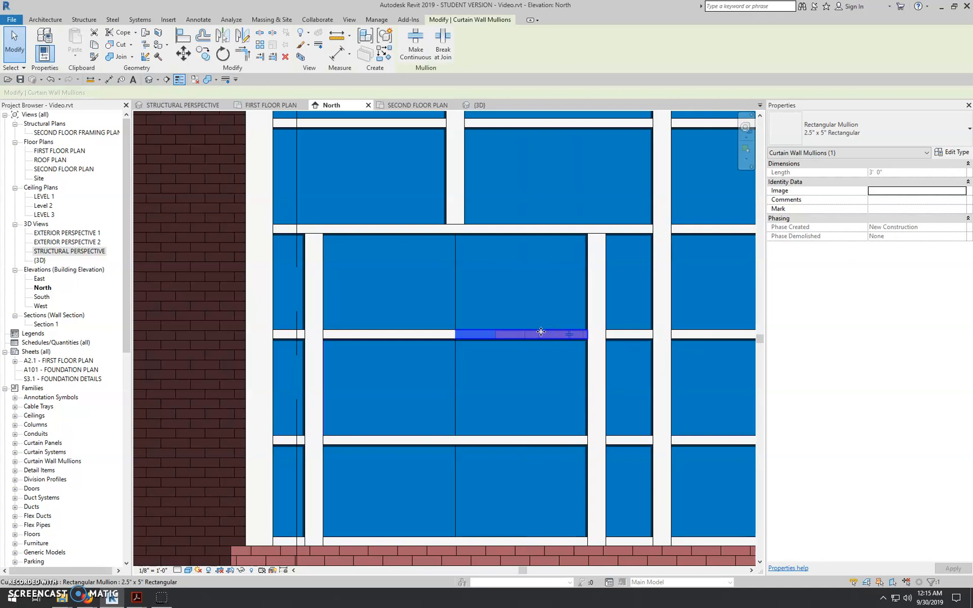
key(Delete)
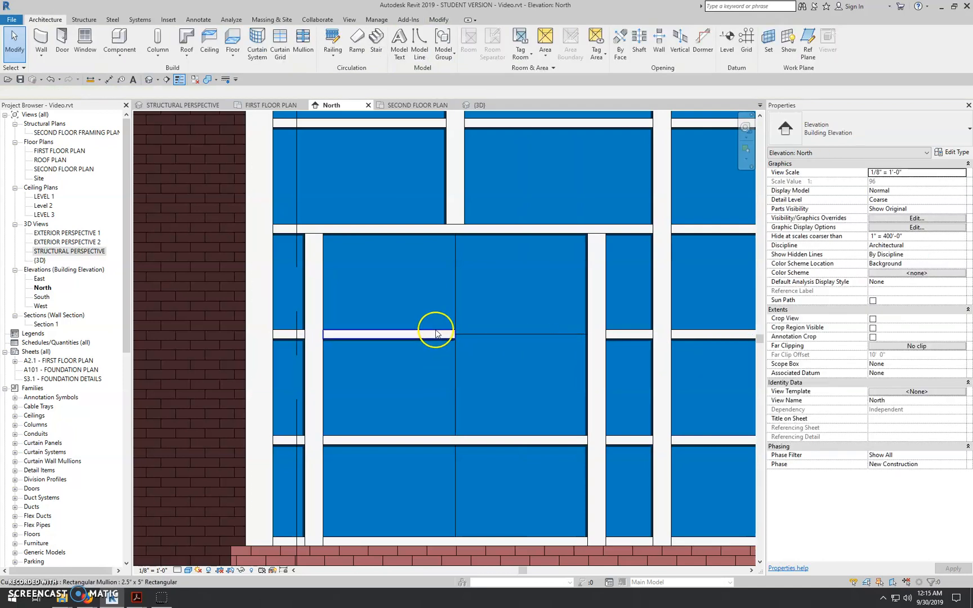
click(441, 333)
key(Delete)
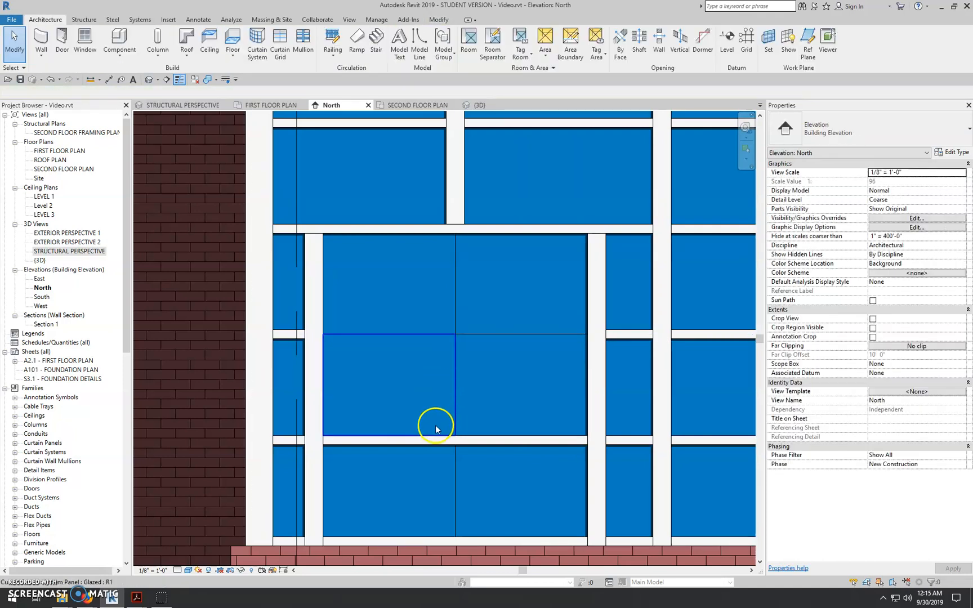
click(435, 439)
key(Delete)
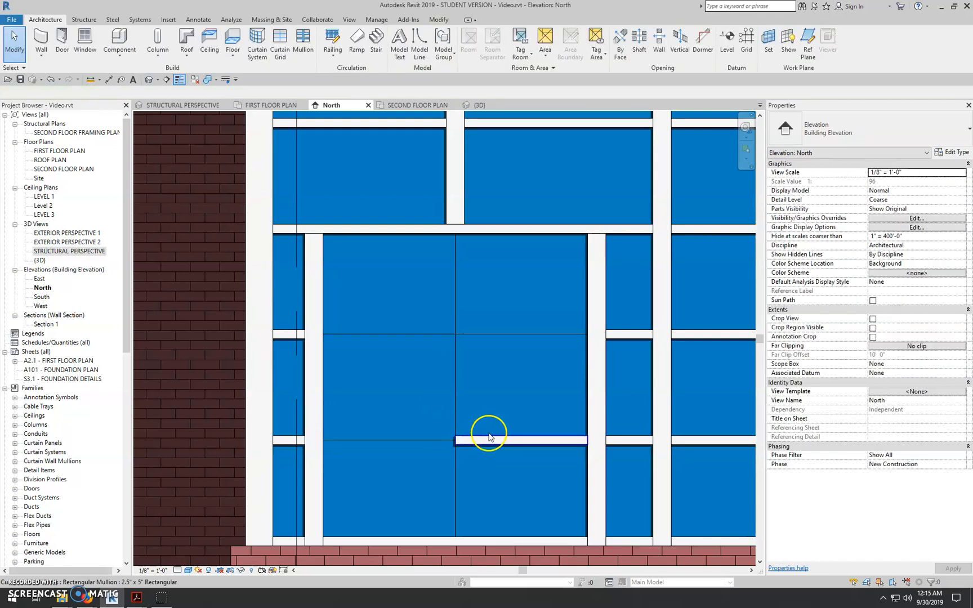
click(488, 438)
key(Delete)
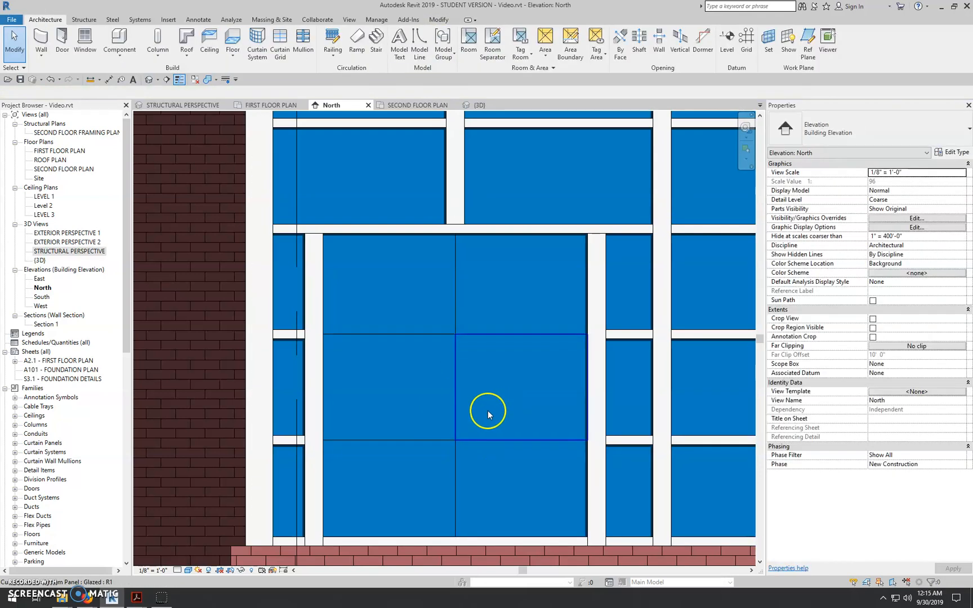
Remove all three segments of the centre vertical curtain grid line within the opening, from its head to its base
scroll(484, 408, down, 3)
scroll(532, 521, up, 2)
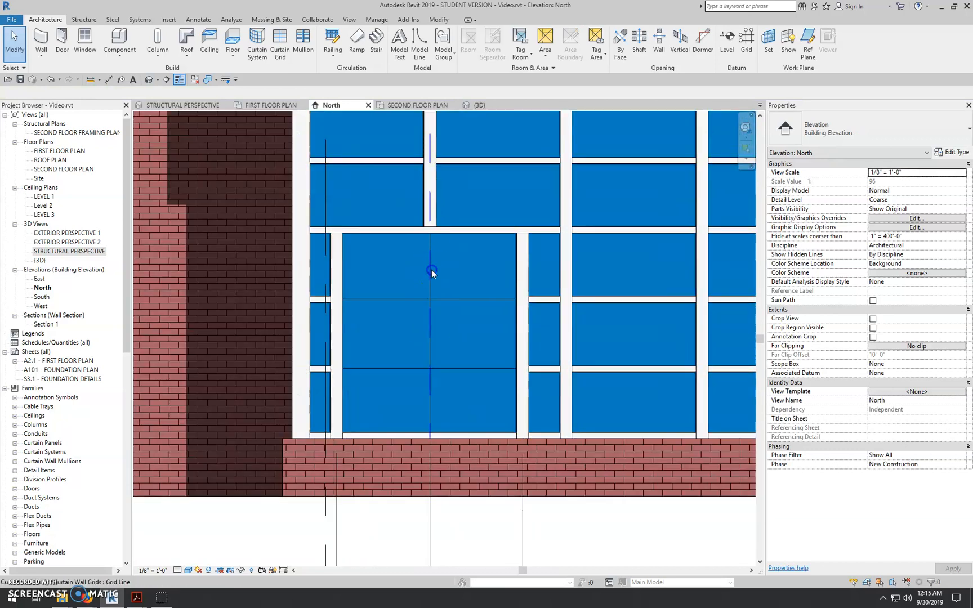
click(430, 270)
click(429, 55)
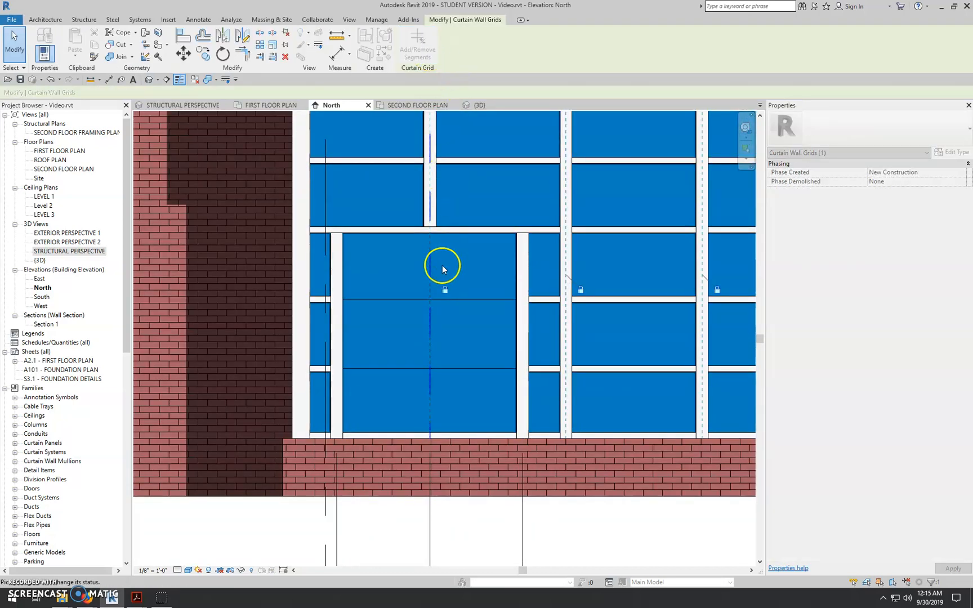
click(429, 292)
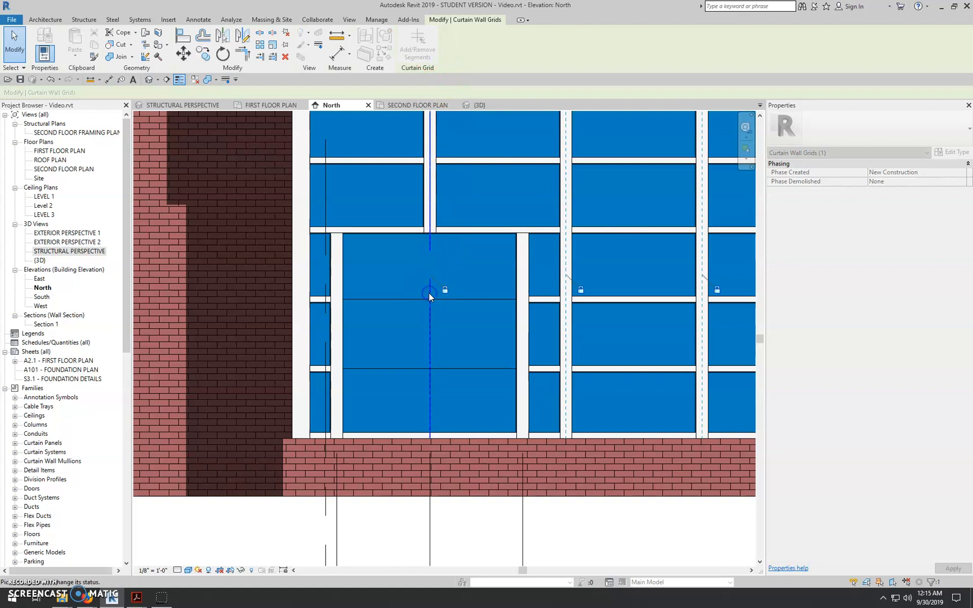
click(598, 527)
scroll(594, 523, down, 1)
scroll(491, 429, up, 2)
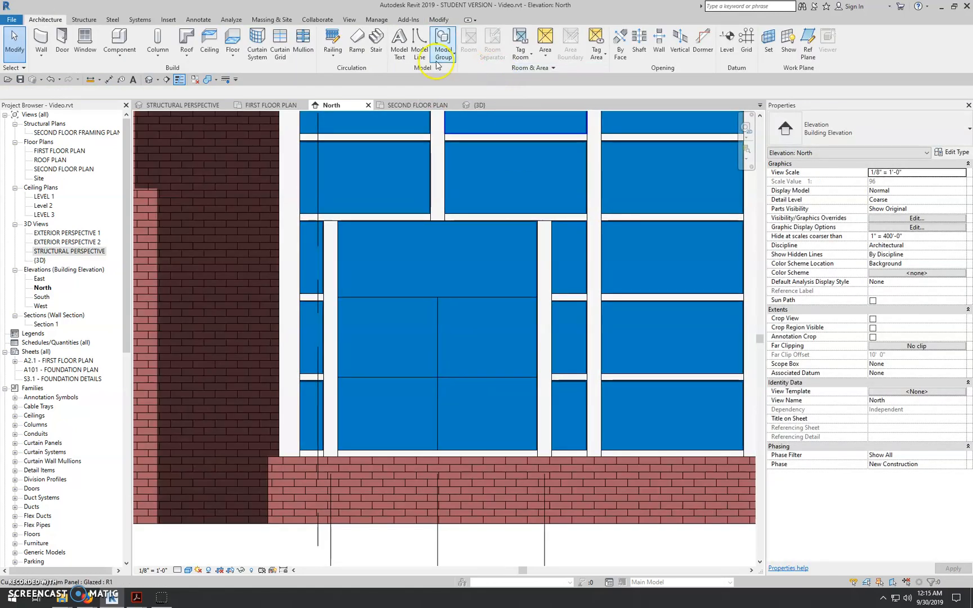
click(437, 267)
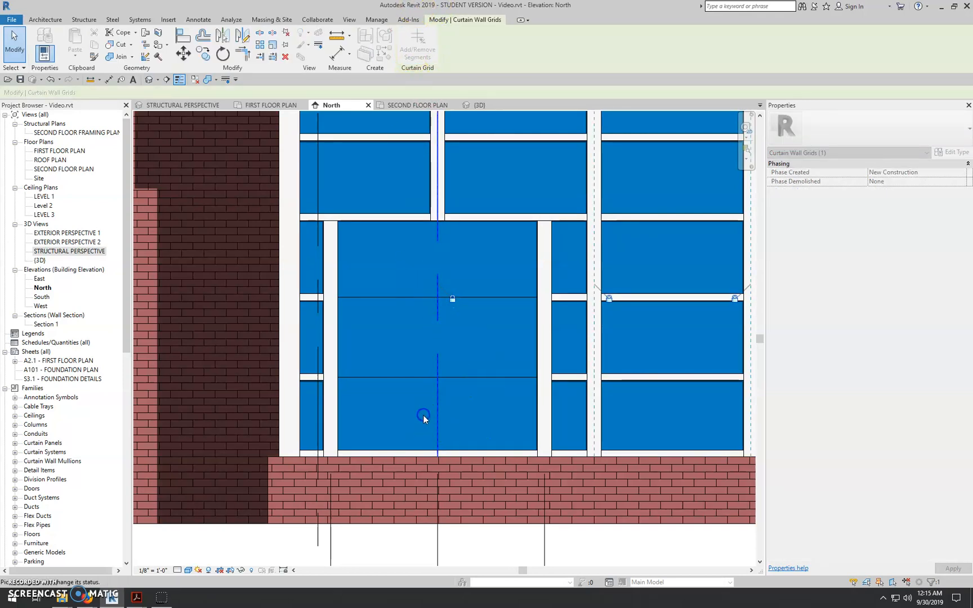
key(Escape)
Remove the upper horizontal curtain grid segment between the two jamb mullions of the opening
scroll(441, 388, down, 1)
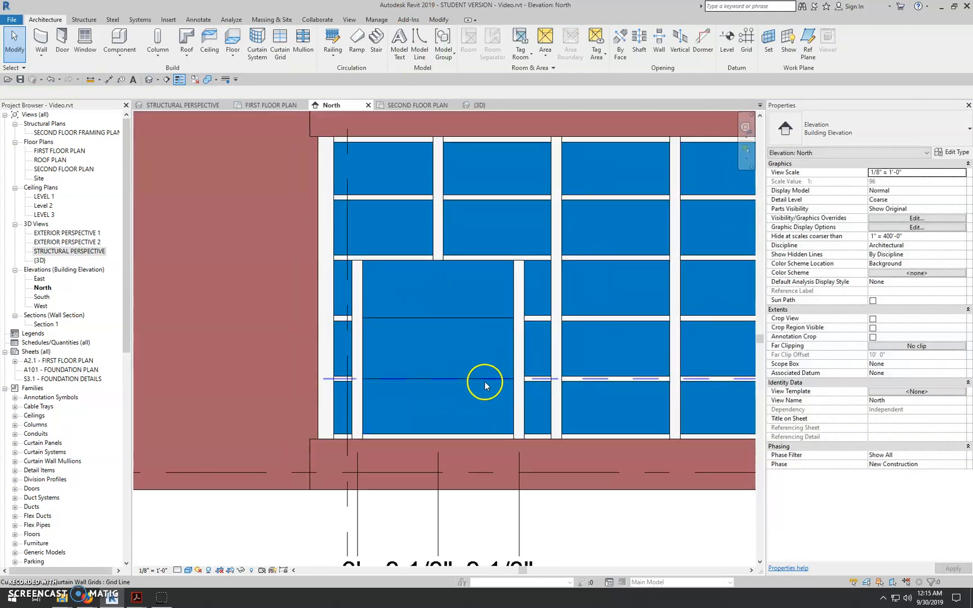
click(463, 372)
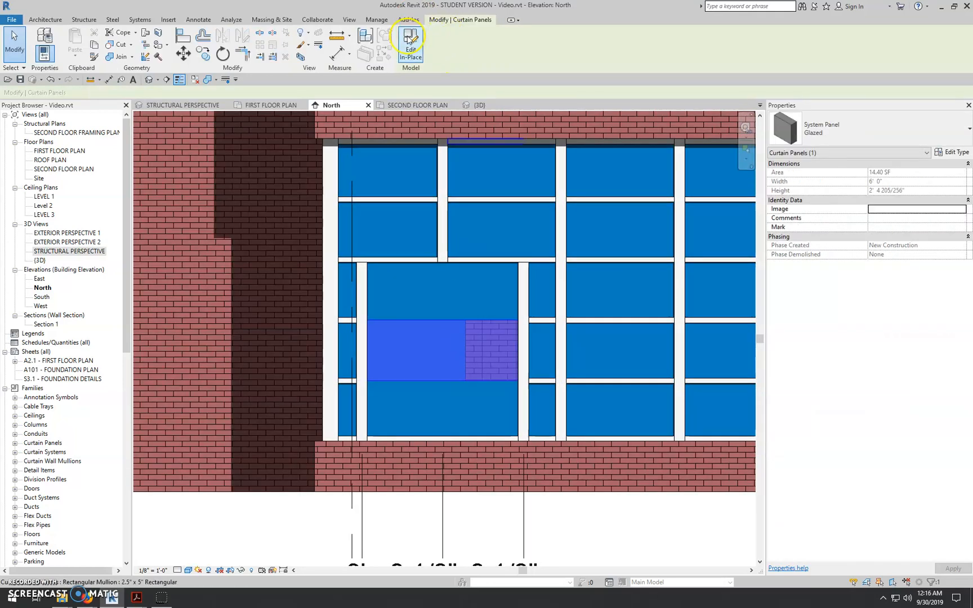
key(Escape)
click(452, 321)
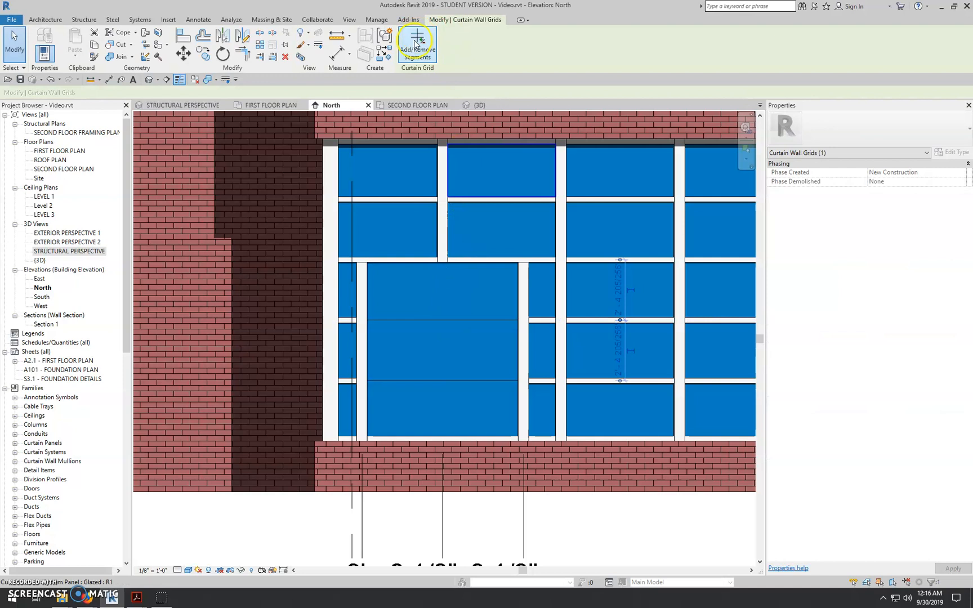
click(416, 43)
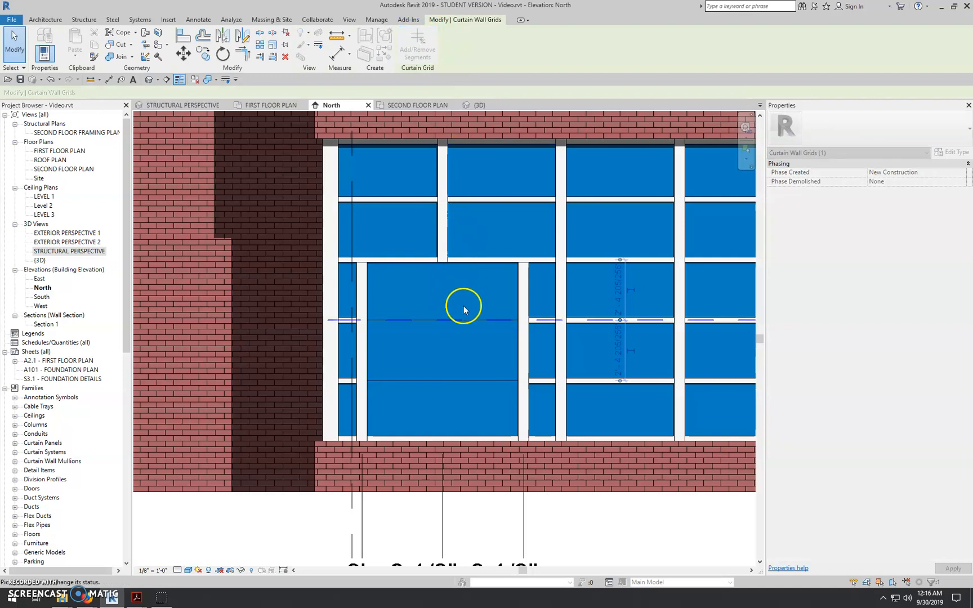
key(Escape)
Remove the lower horizontal curtain grid segment between the two jamb mullions of the opening
click(462, 382)
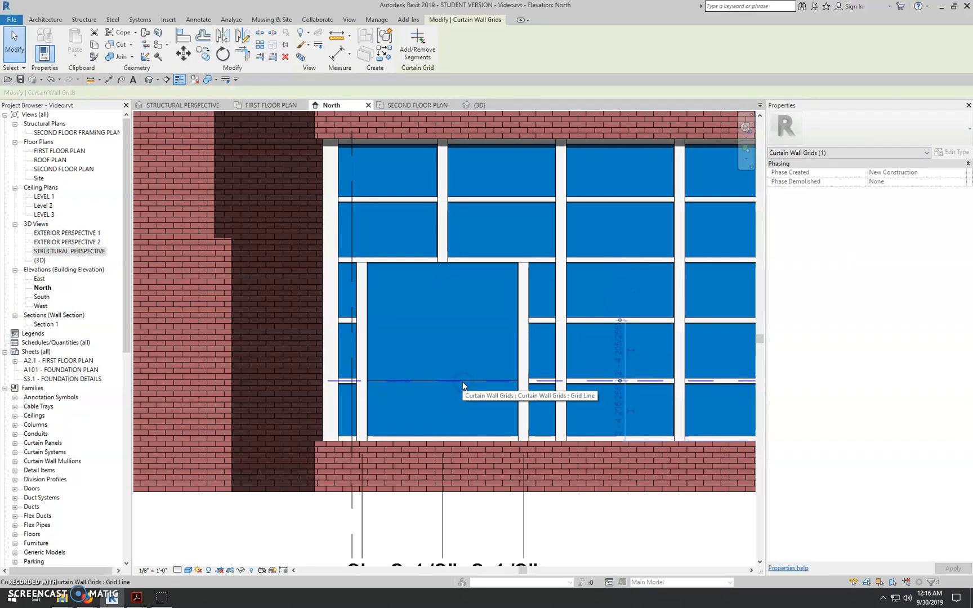
click(417, 48)
click(444, 380)
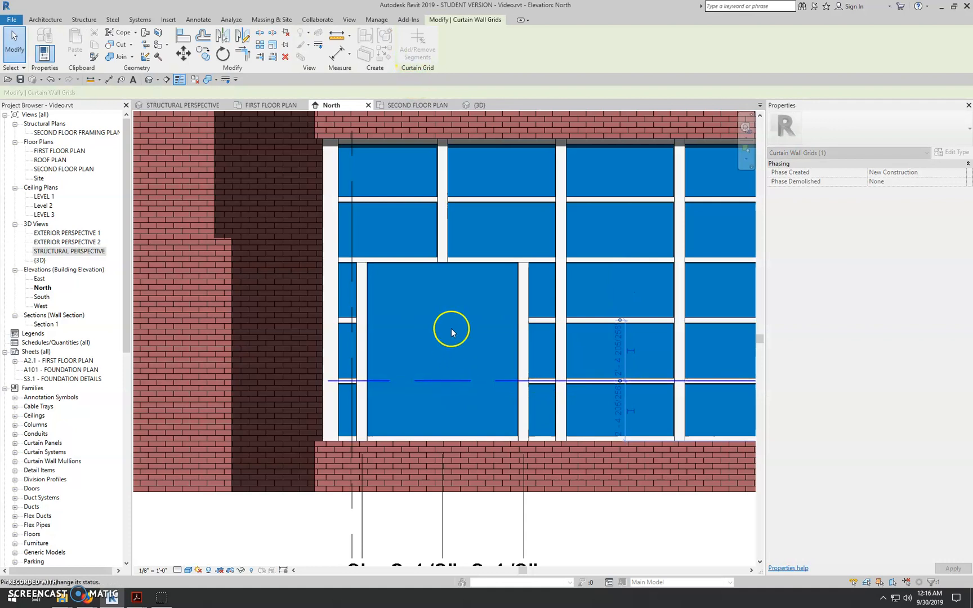
key(Escape)
key(Escape)
Delete the two 2.5" x 5" sill mullion pieces at the base of the opening
scroll(451, 330, down, 2)
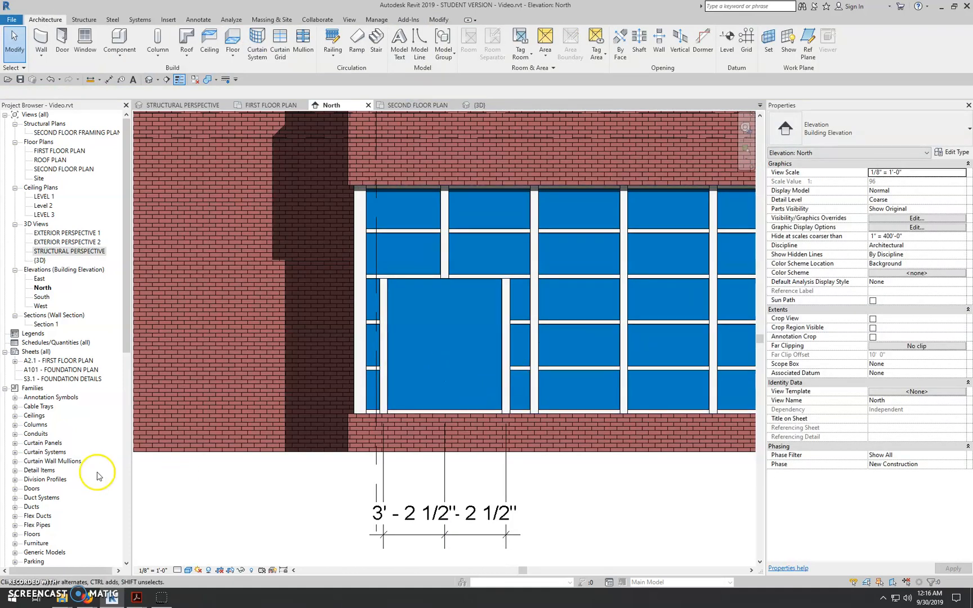
scroll(441, 408, up, 4)
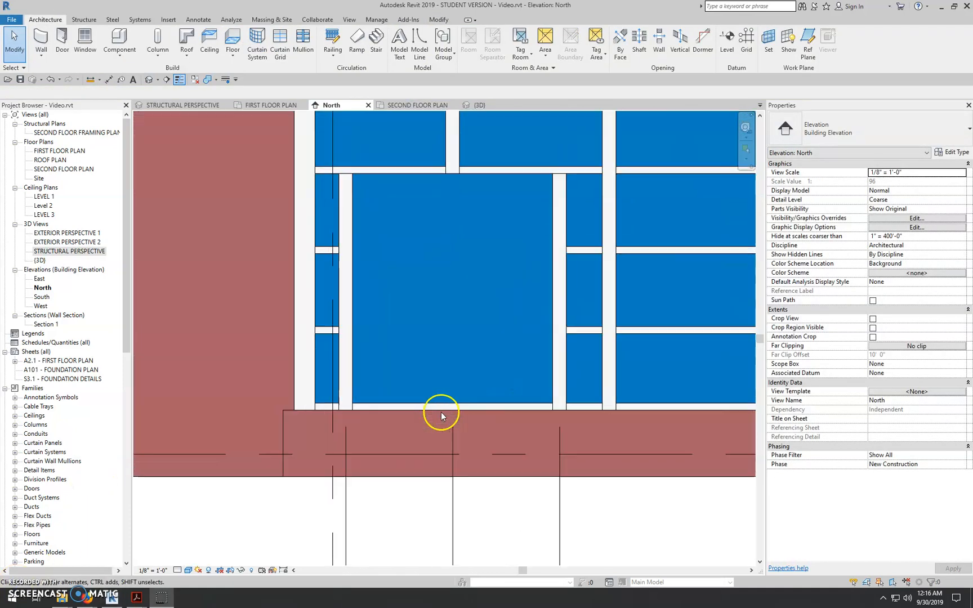
click(474, 401)
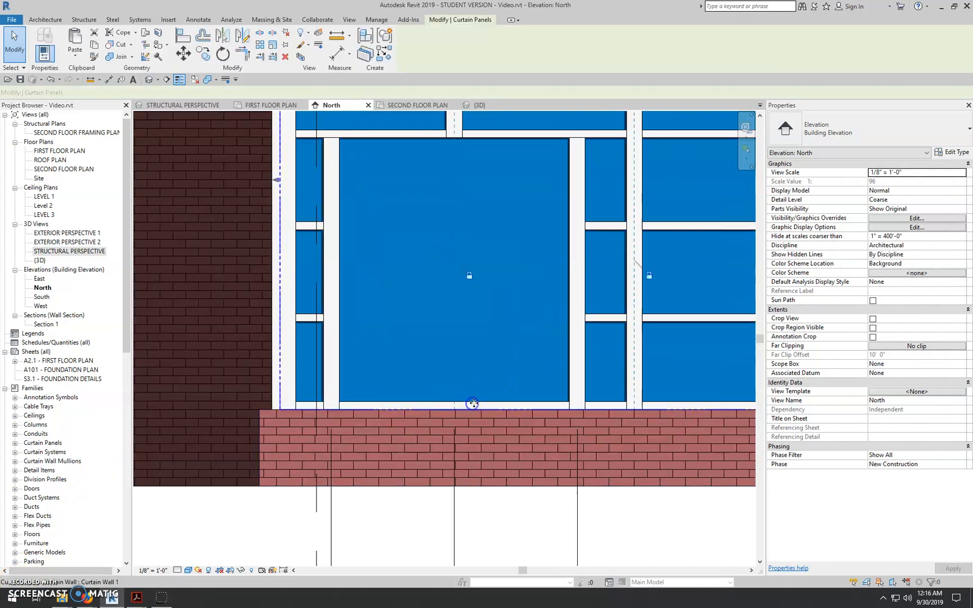
key(Escape)
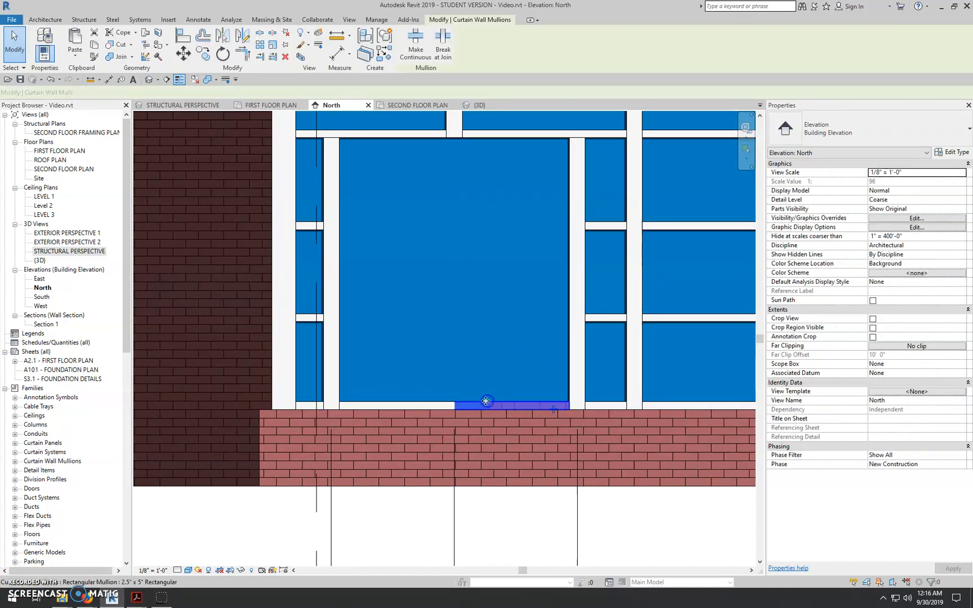
click(416, 402)
key(Delete)
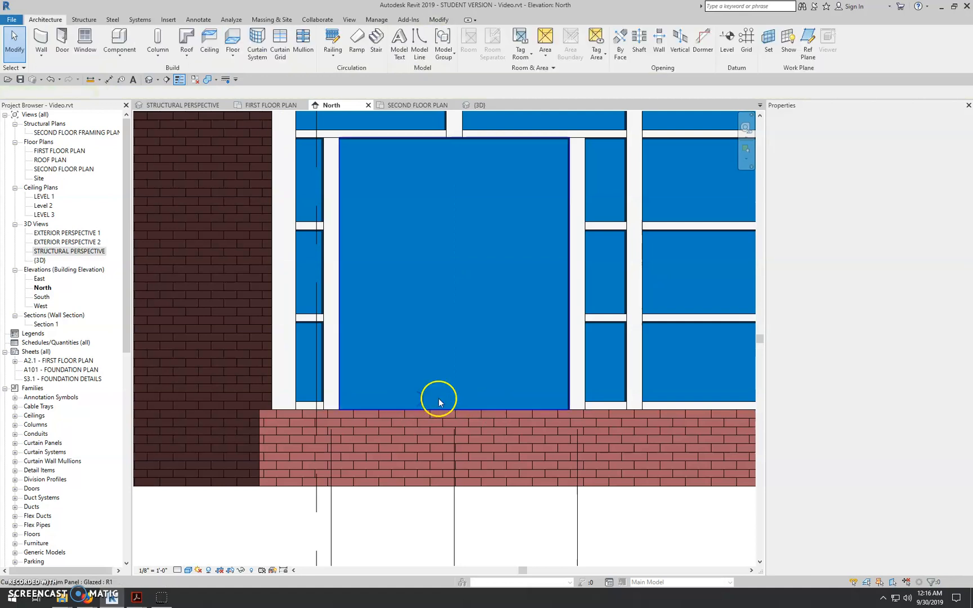
Select the ground-floor curtain wall containing the opening and open its profile sketch for editing
scroll(445, 399, down, 3)
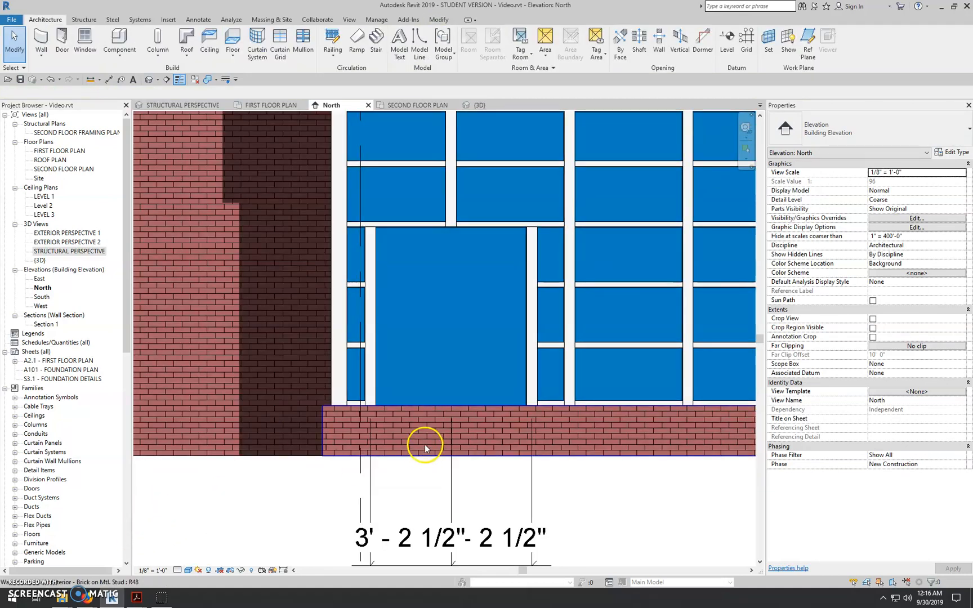
scroll(423, 445, up, 1)
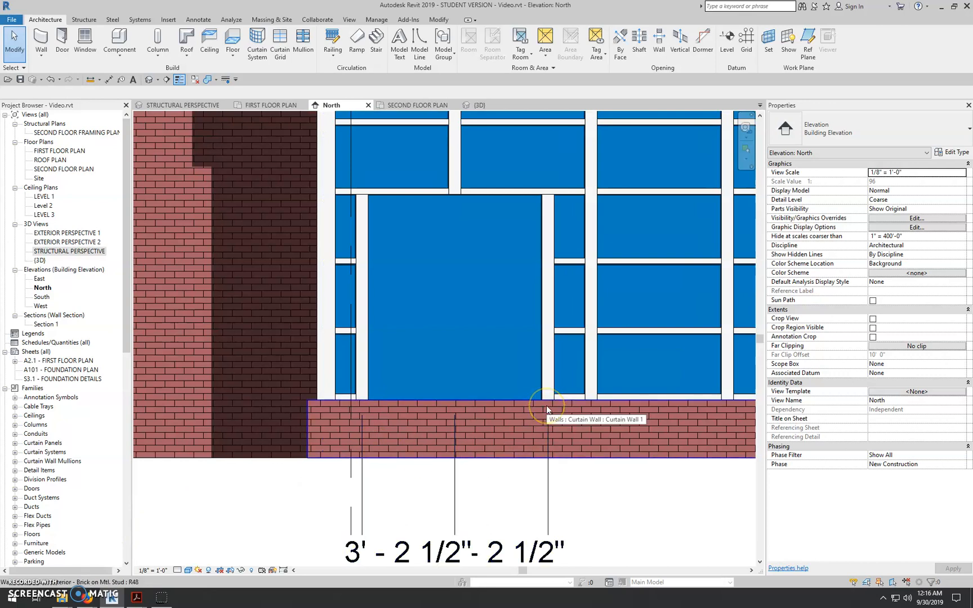
scroll(322, 405, down, 3)
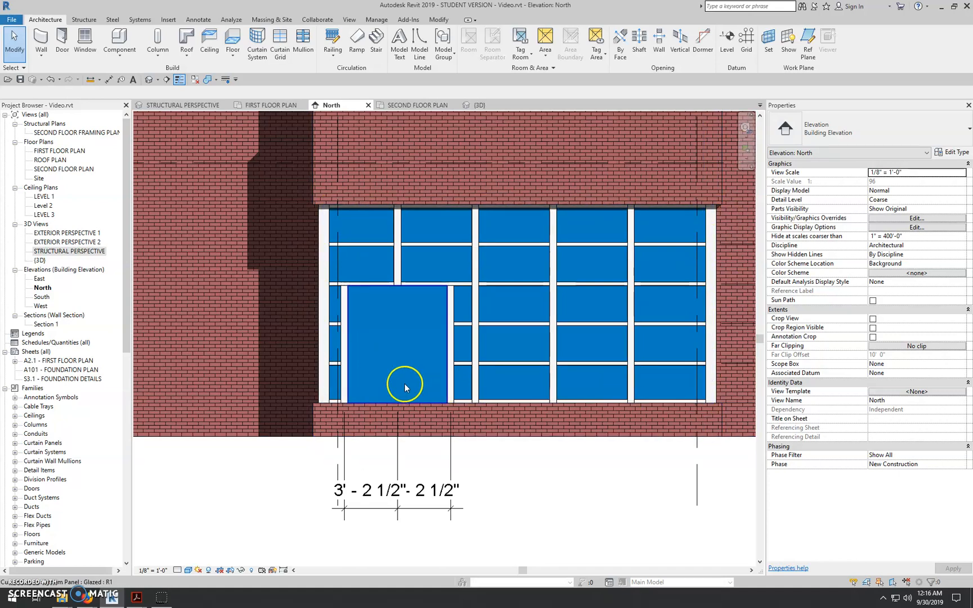
scroll(404, 388, up, 2)
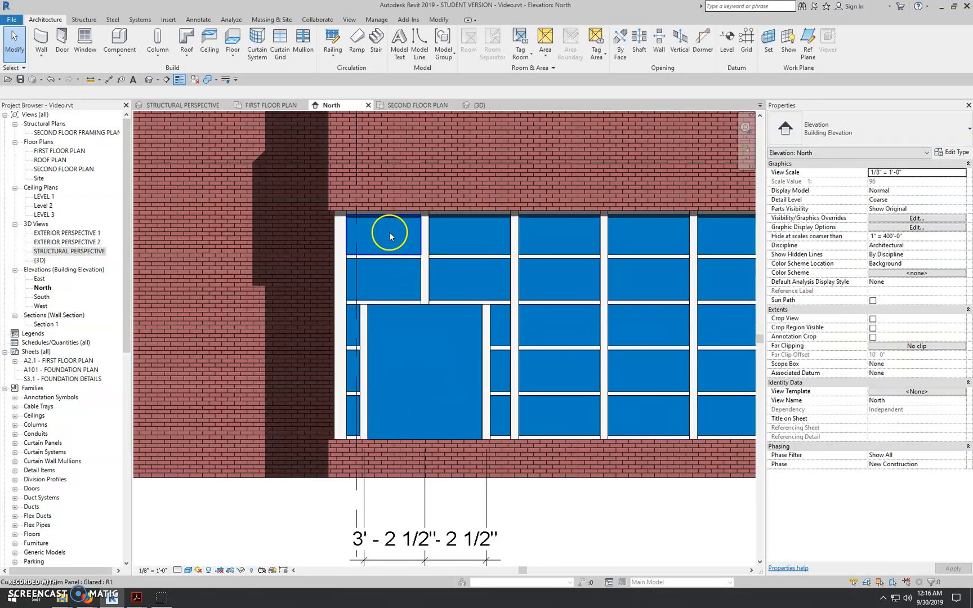
click(342, 233)
scroll(322, 386, down, 2)
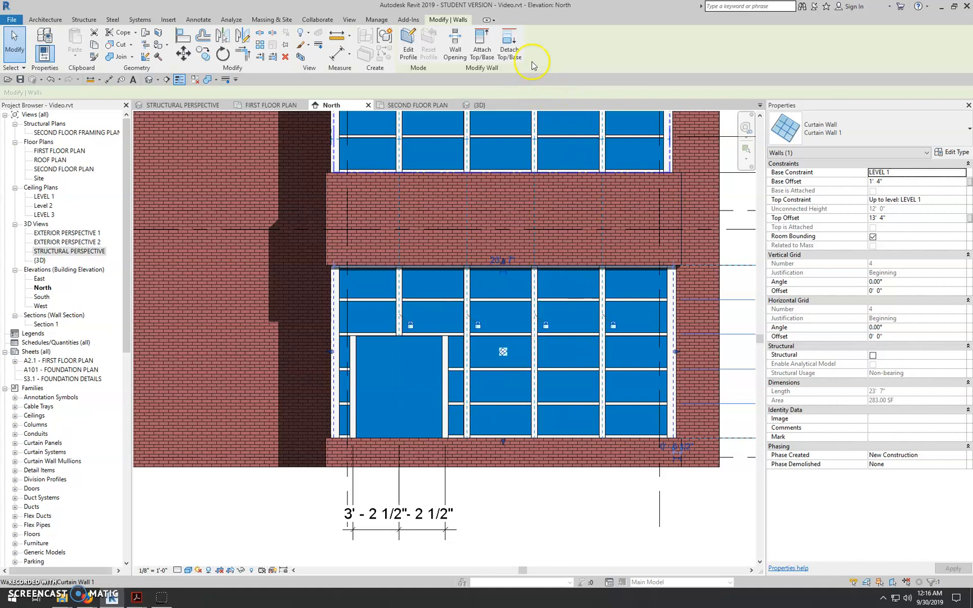
click(411, 43)
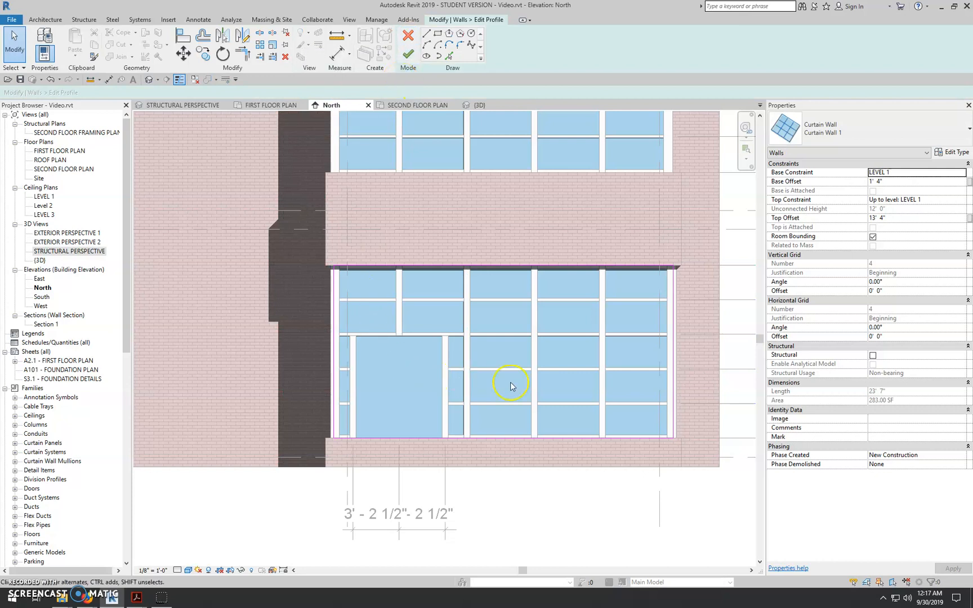
scroll(597, 396, up, 2)
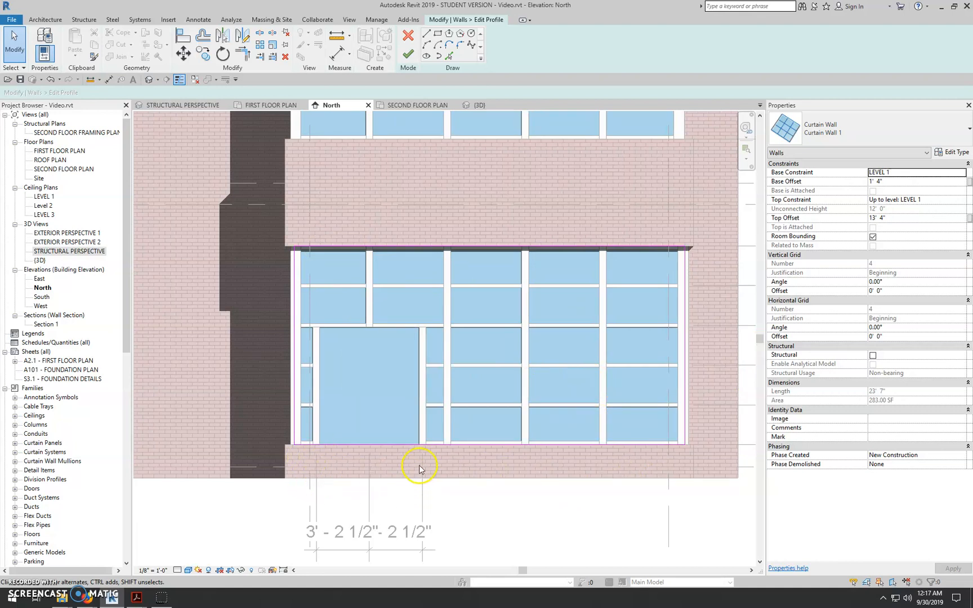
scroll(310, 467, up, 2)
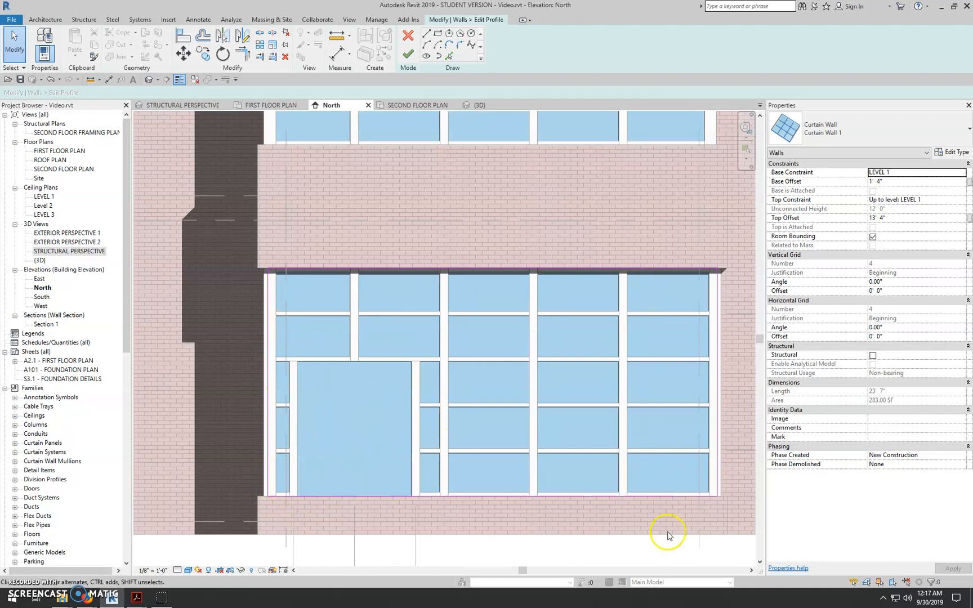
Sketch a vertical profile line 2'-0" down from the wall's base at the outer edge of the opening's left jamb mullion
click(428, 34)
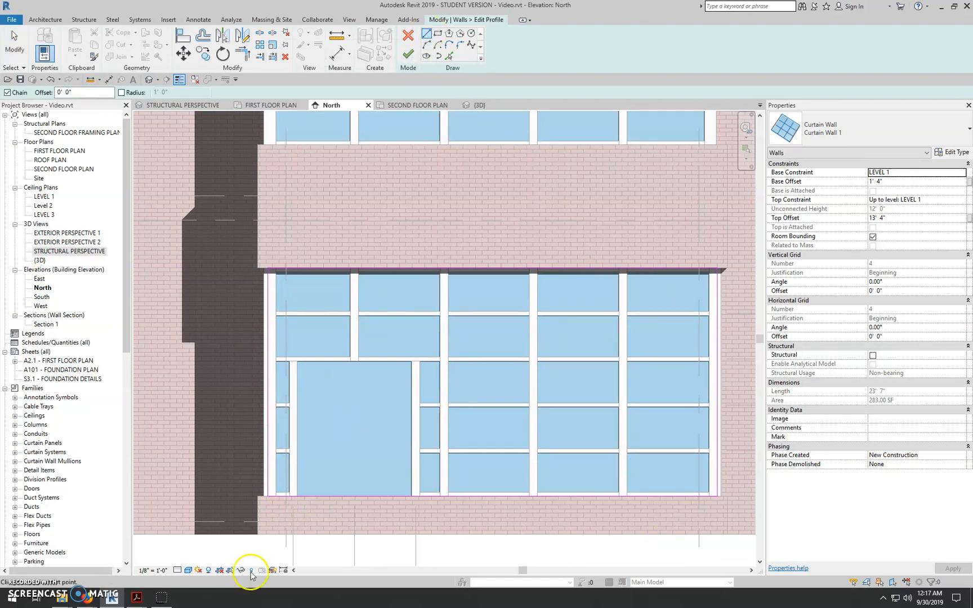
scroll(262, 526, up, 4)
scroll(268, 534, up, 1)
middle_drag(297, 527, 367, 459)
click(422, 344)
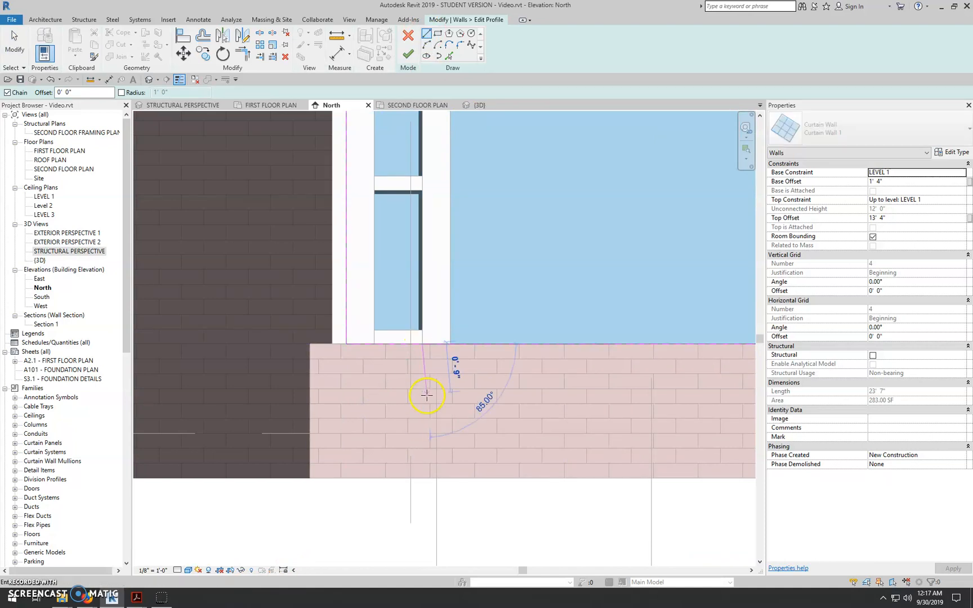
click(422, 480)
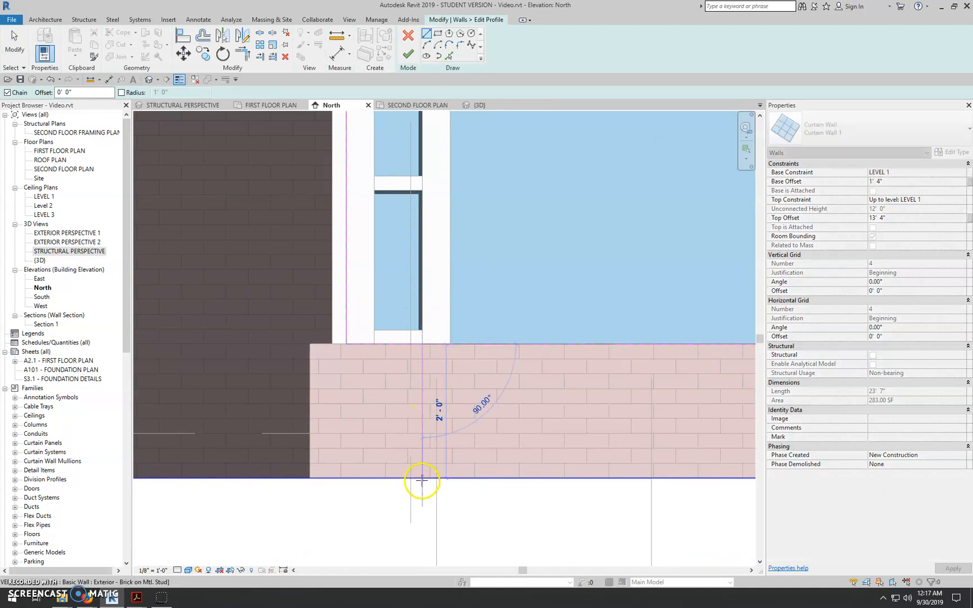
scroll(386, 476, down, 1)
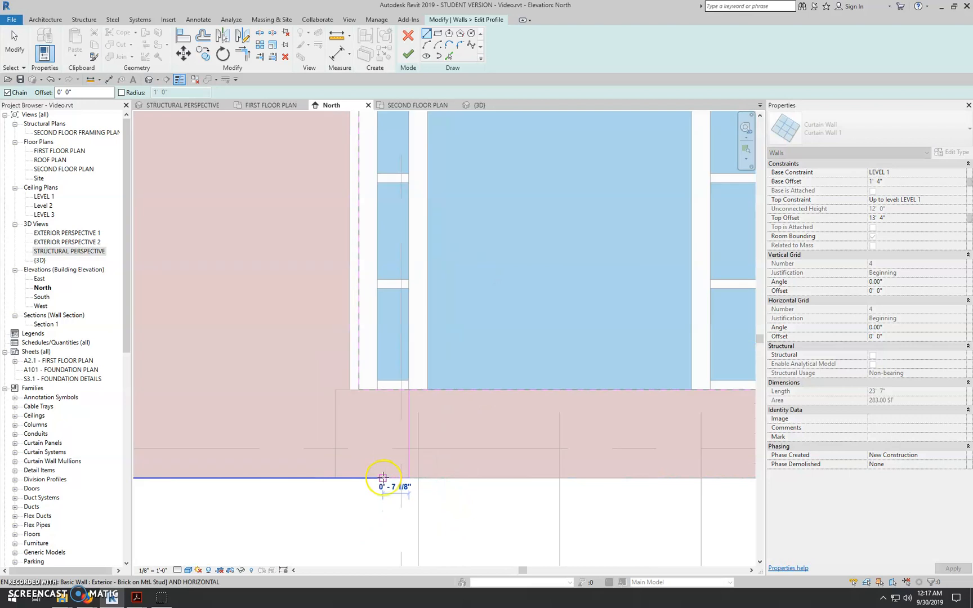
Sketch a horizontal profile line along LEVEL 1 from the left vertical line, ending just short of the right jamb mullion
key(Escape)
click(409, 455)
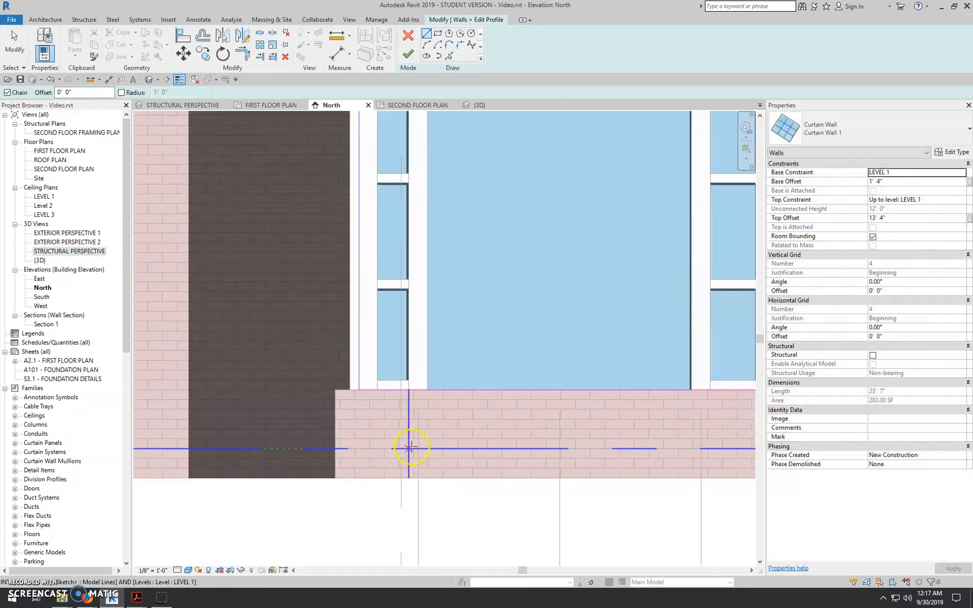
middle_drag(560, 456, 476, 472)
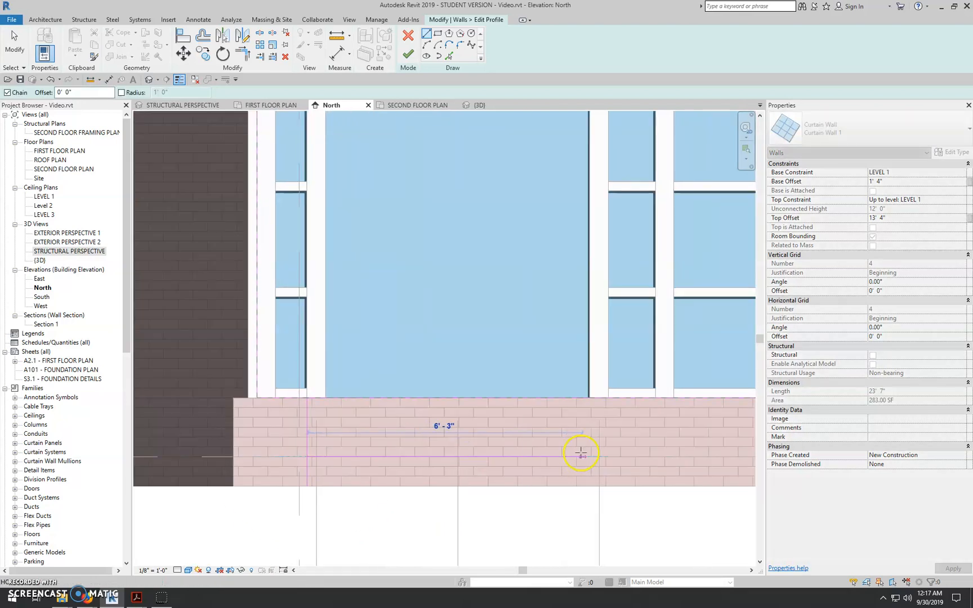
click(560, 456)
key(Escape)
Sketch a vertical profile line about 1'-5" down from the wall's base at the right jamb mullion's outer edge
click(609, 398)
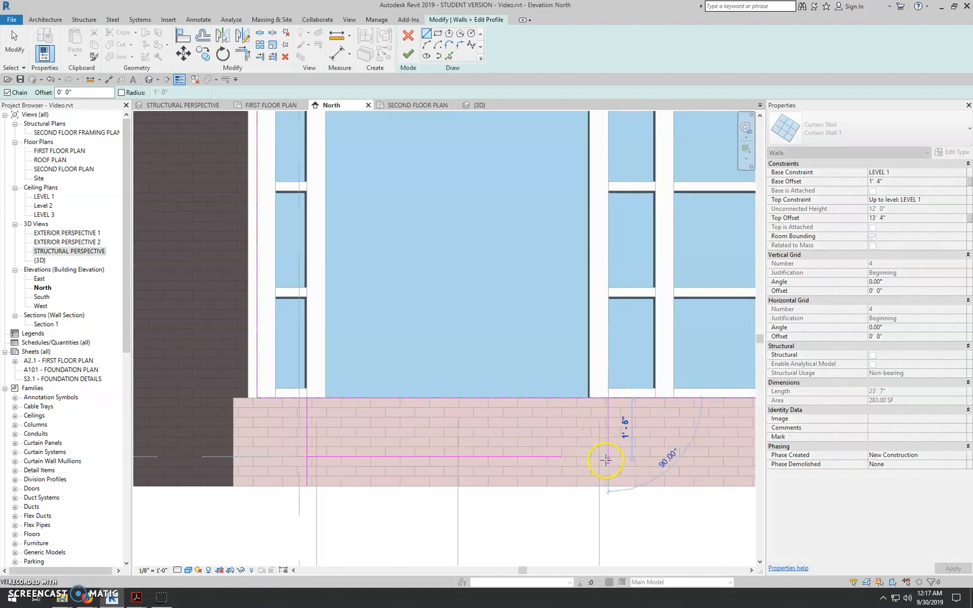
click(608, 463)
key(Escape)
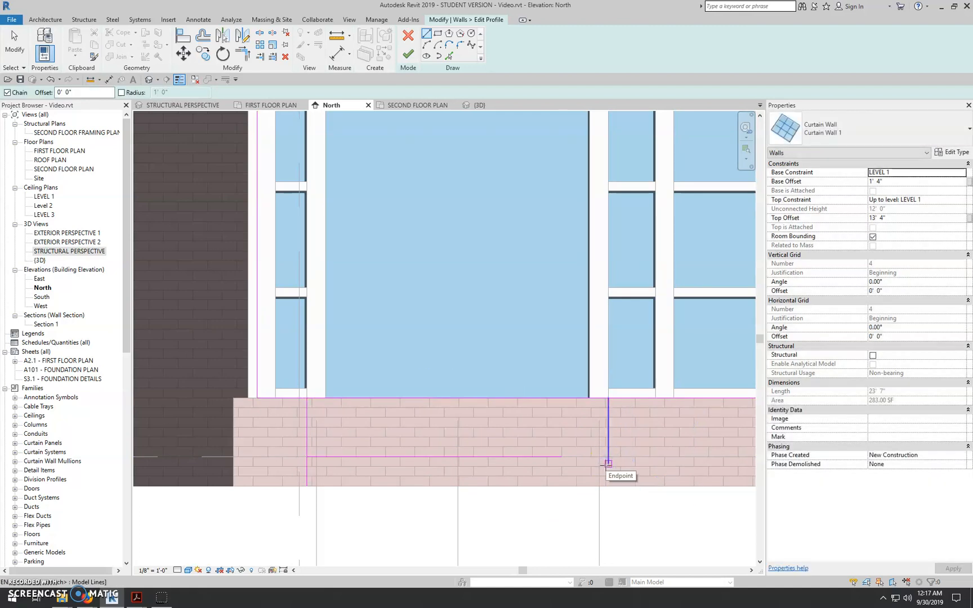
Trim both vertical profile lines with the horizontal LEVEL 1 line to form clean lower corners
key(t)
key(r)
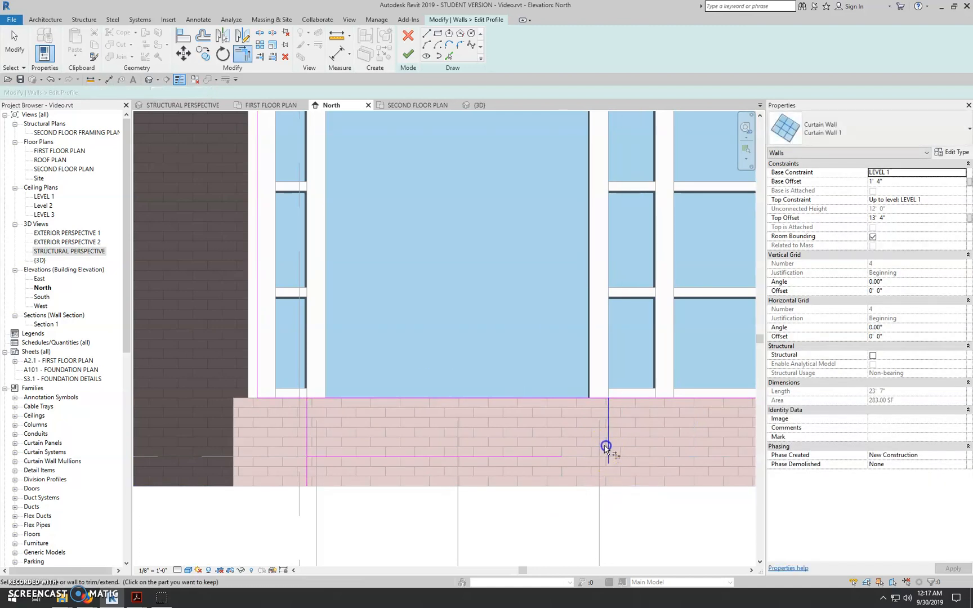
click(305, 440)
key(Escape)
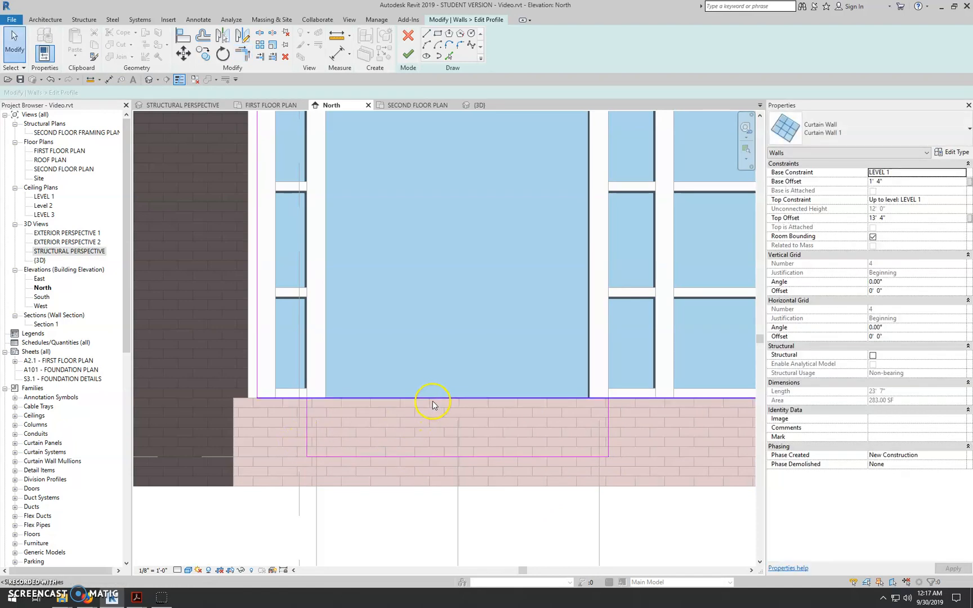
Split the curtain wall's base profile line near the middle of the opening, without deleting the inner segment
click(258, 33)
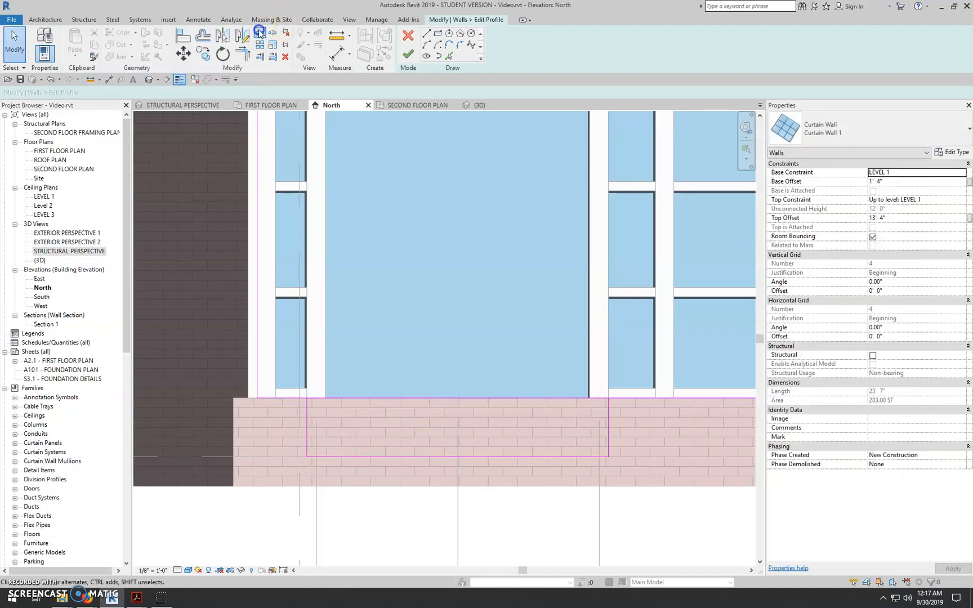
click(459, 400)
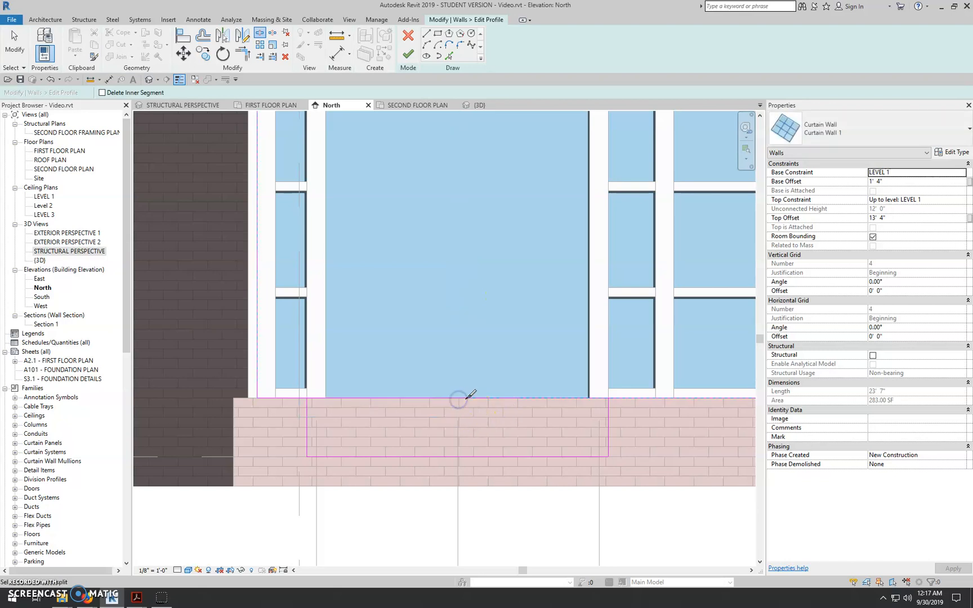
key(Escape)
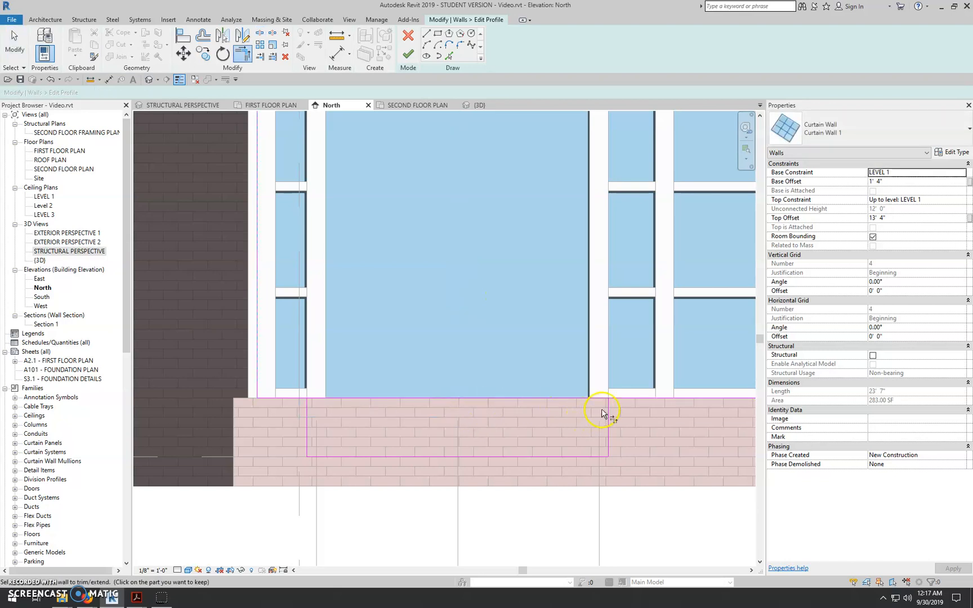
Trim the two halves of the split base line to the vertical profile lines, removing the stretch across the opening
click(607, 411)
click(624, 399)
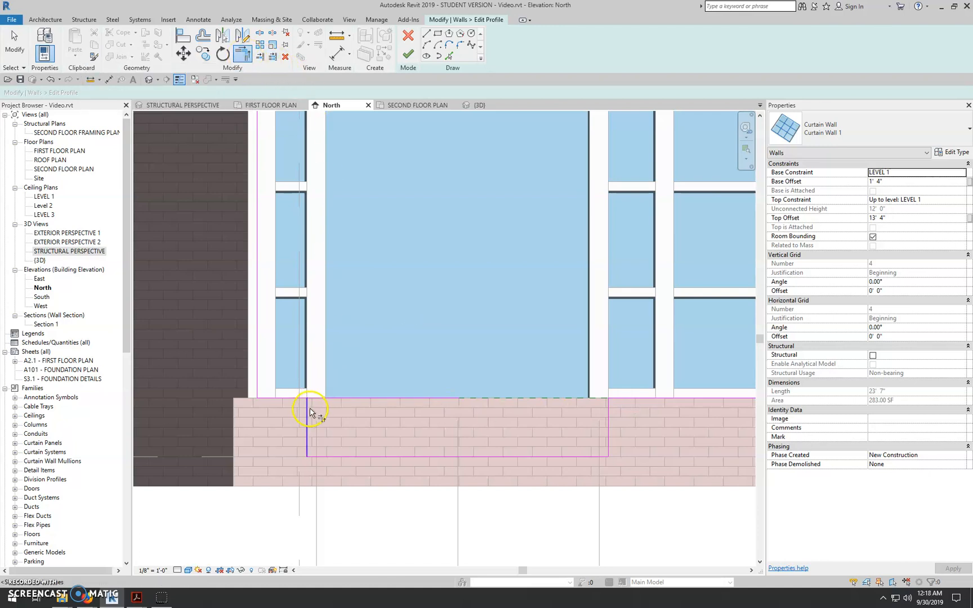
click(290, 399)
click(307, 406)
scroll(333, 429, down, 2)
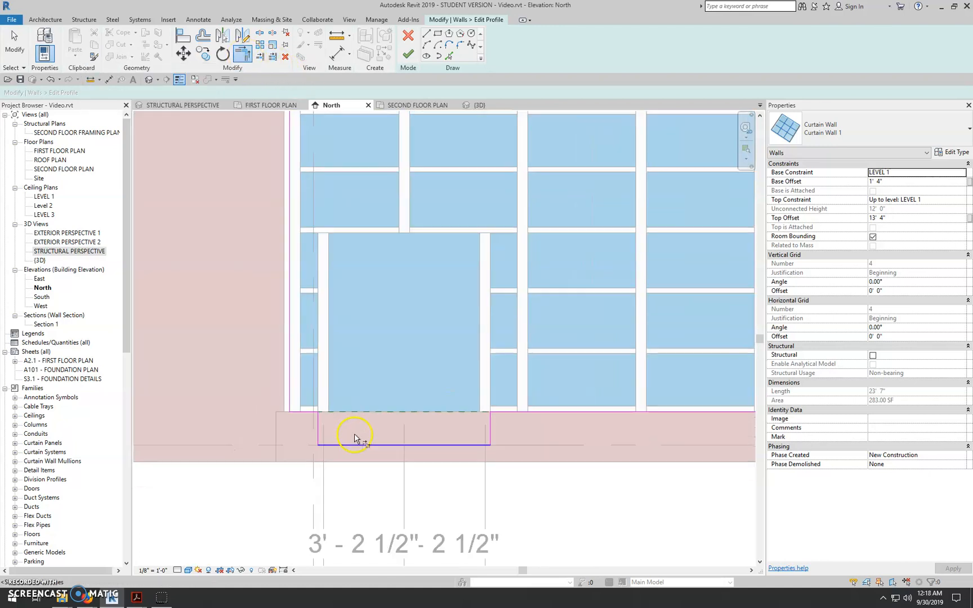
key(Escape)
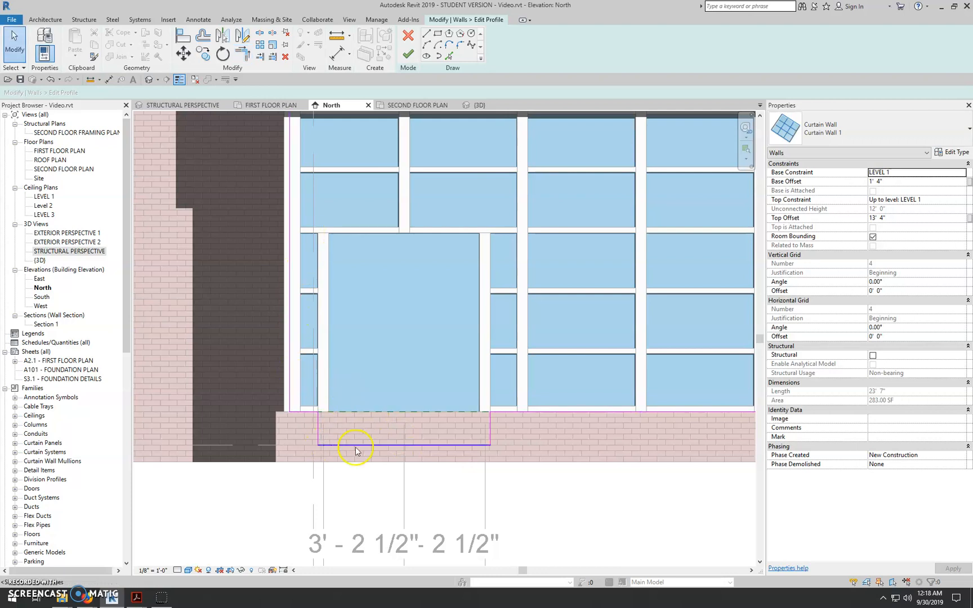
Try to finish the curtain wall's profile edit, deleting the mullions that lose their curtain grid
scroll(401, 481, up, 5)
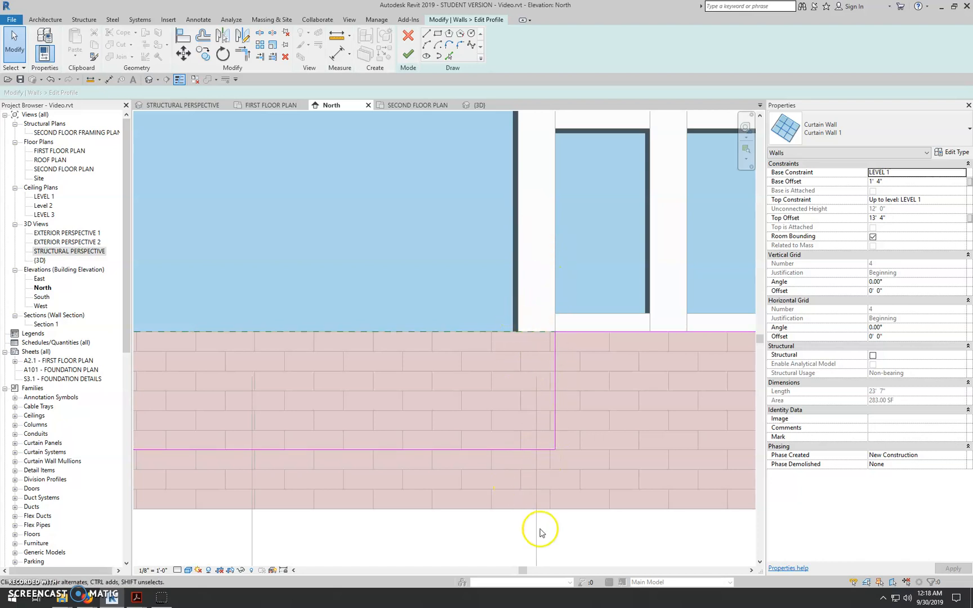
scroll(541, 530, down, 5)
click(408, 56)
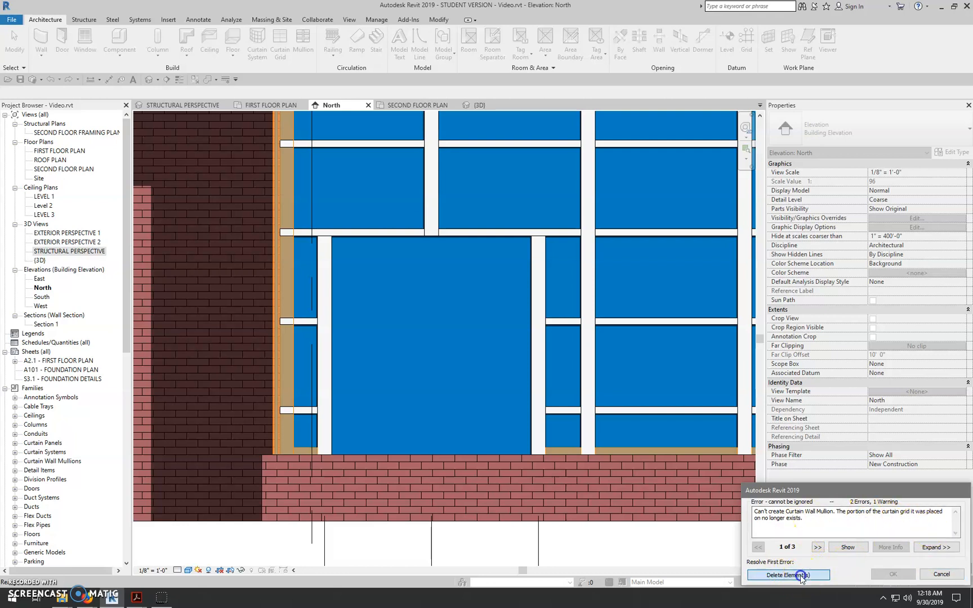
click(802, 575)
Undo the curtain wall's whole profile edit on the North elevation
click(420, 477)
double_click(421, 477)
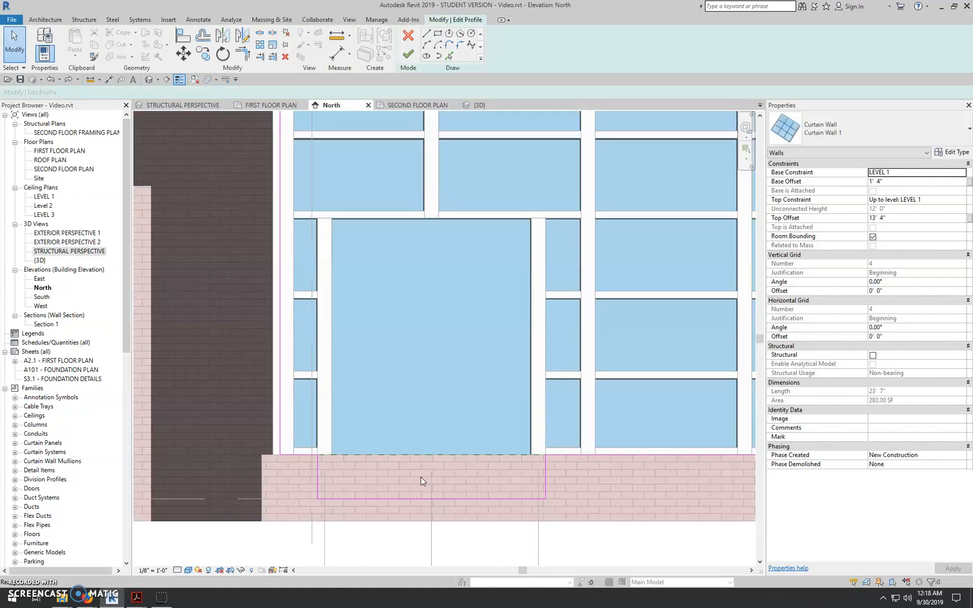
scroll(421, 476, up, 1)
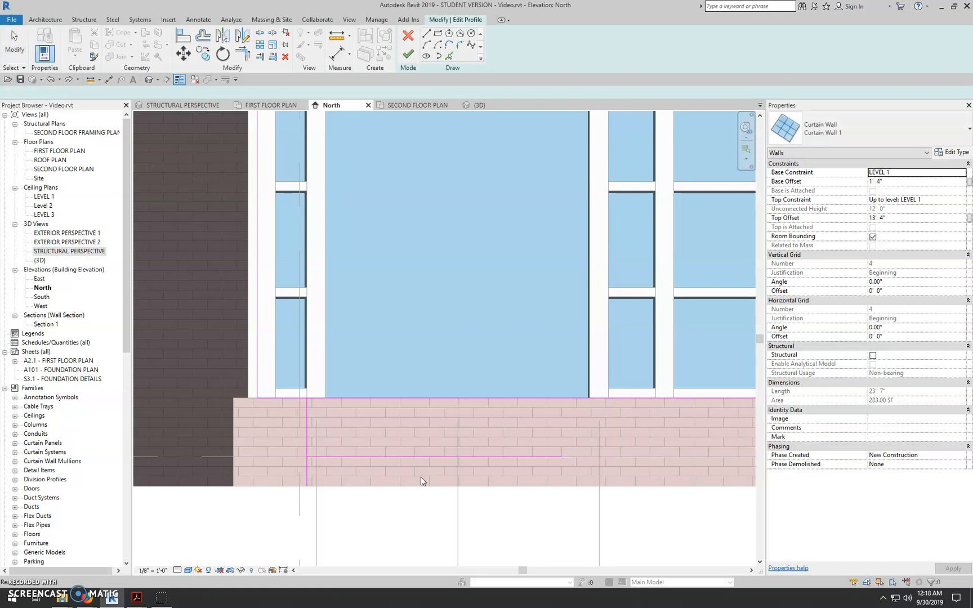
key(ctrl+z)
key(ctrl+z)
Save the project and split the brick base wall below the framed opening, slightly off the opening's centre
scroll(423, 481, up, 3)
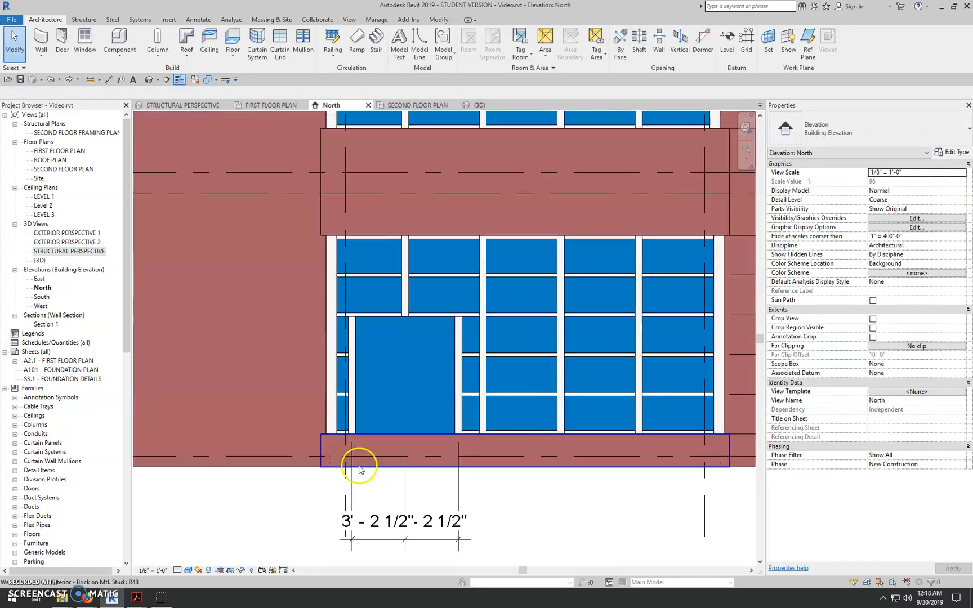
scroll(398, 435, up, 2)
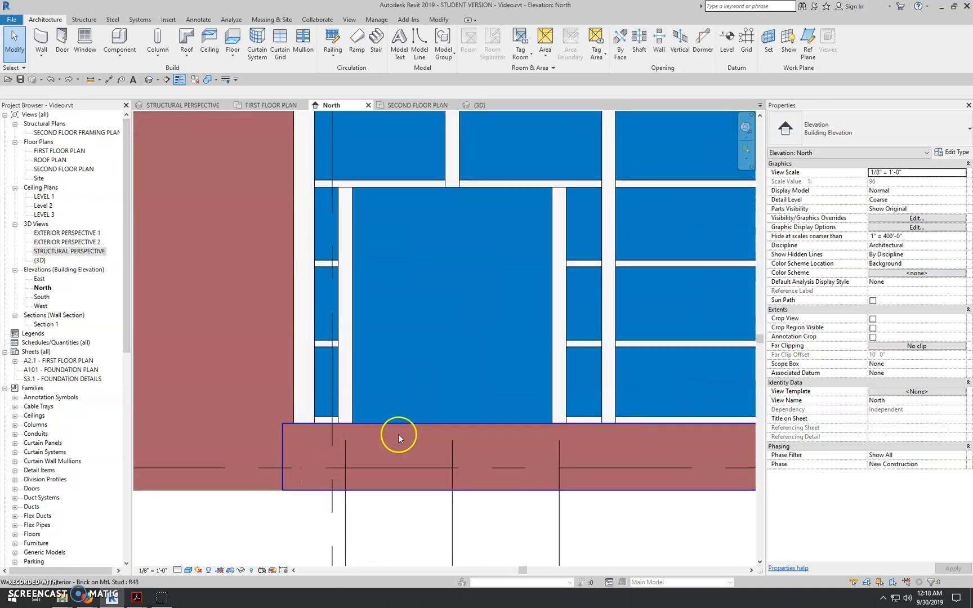
click(398, 433)
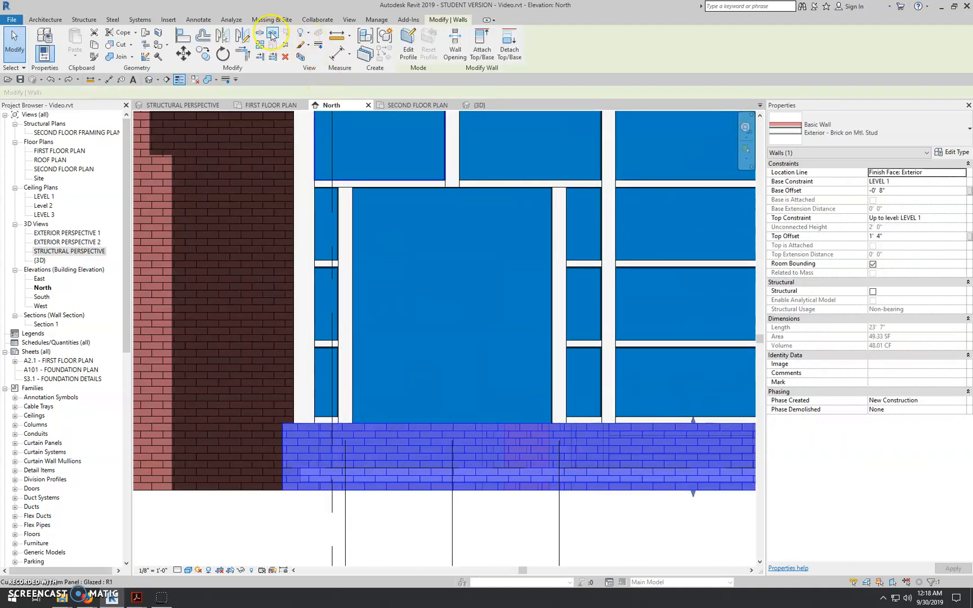
click(445, 441)
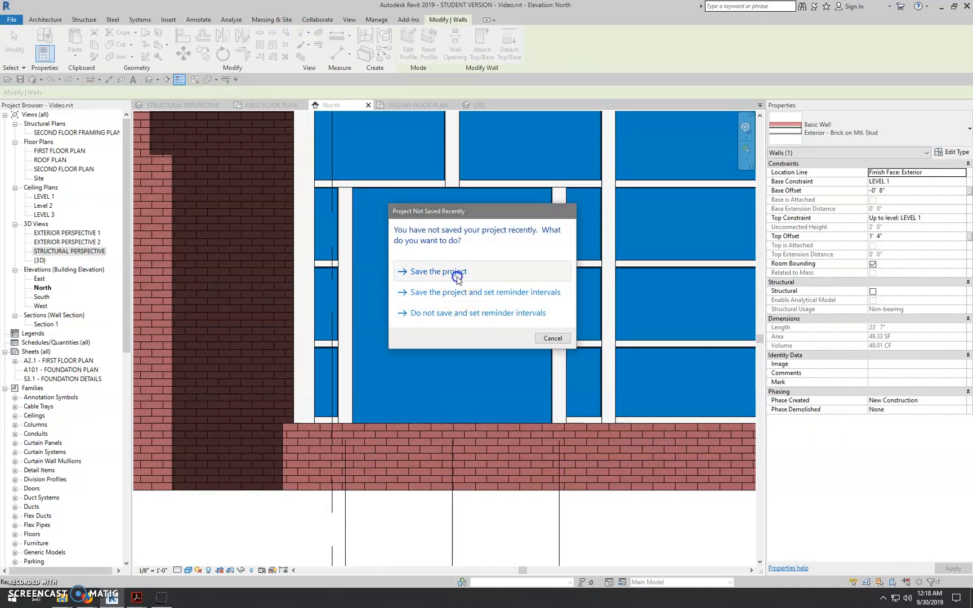
click(456, 278)
click(461, 441)
key(s)
key(l)
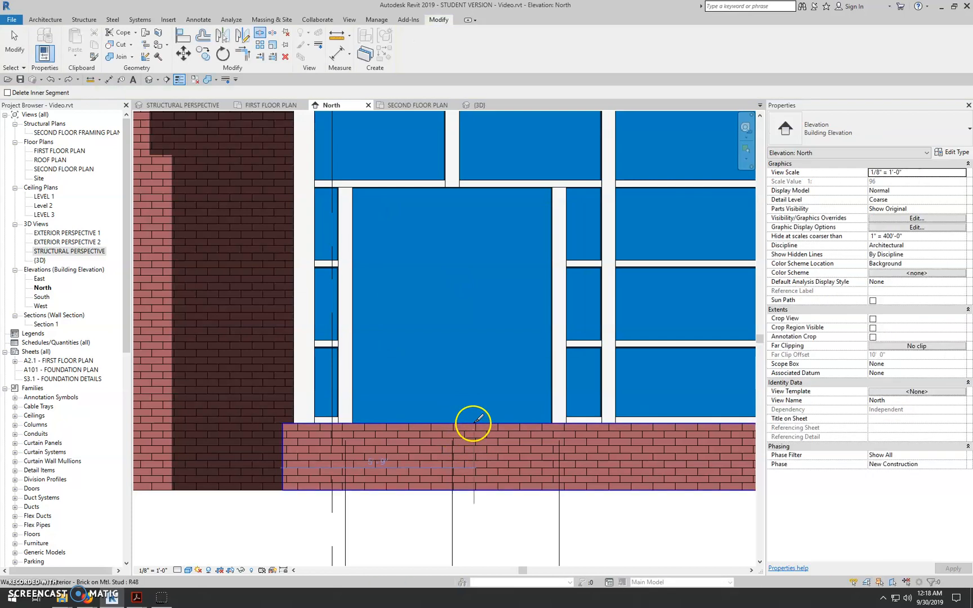
click(474, 424)
key(Escape)
In the FIRST FLOOR PLAN, pull both brick wall ends apart at the split, shortening the corner-side piece to about 2'-9"
click(487, 423)
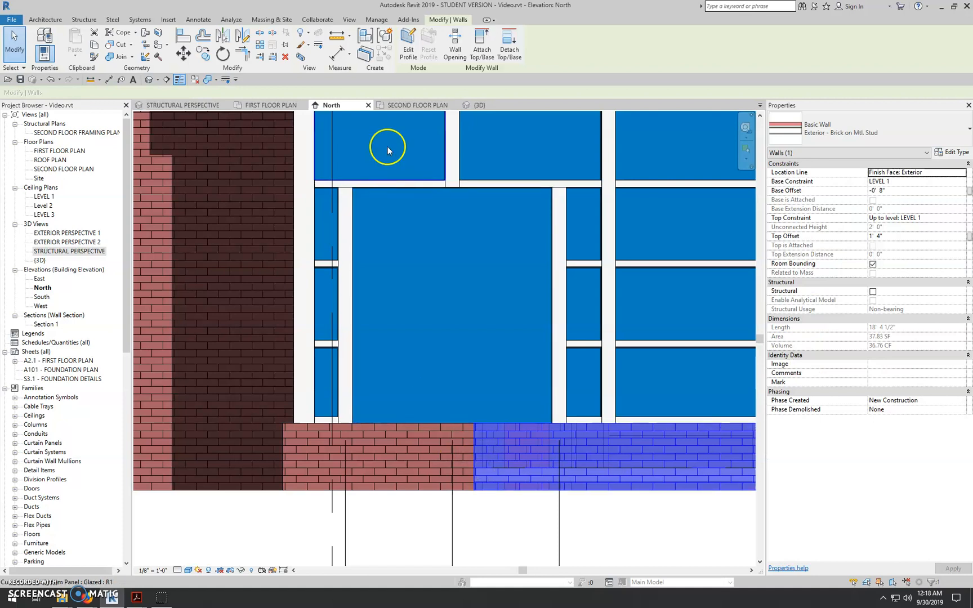
key(Escape)
click(264, 105)
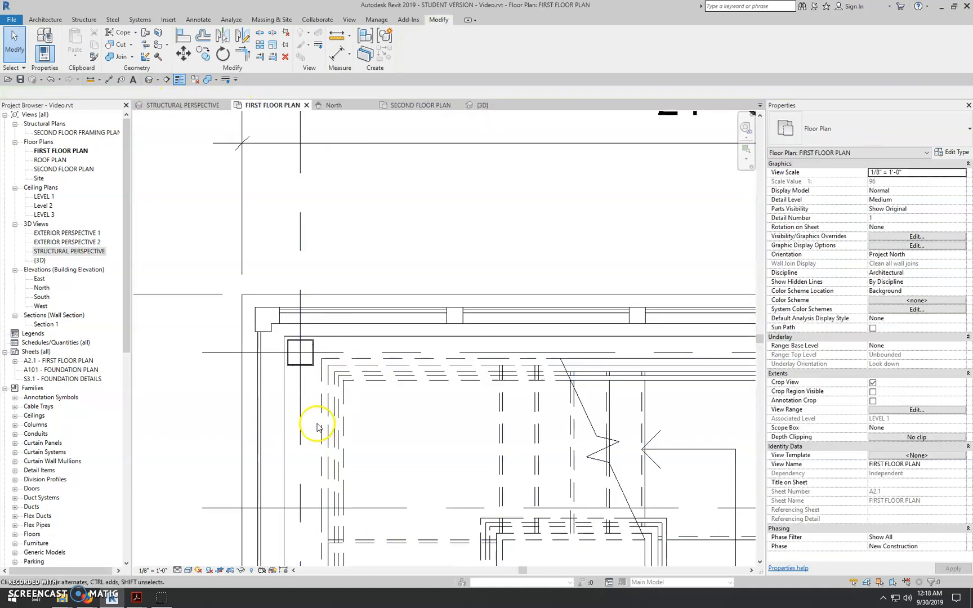
scroll(304, 423, up, 3)
scroll(551, 426, up, 2)
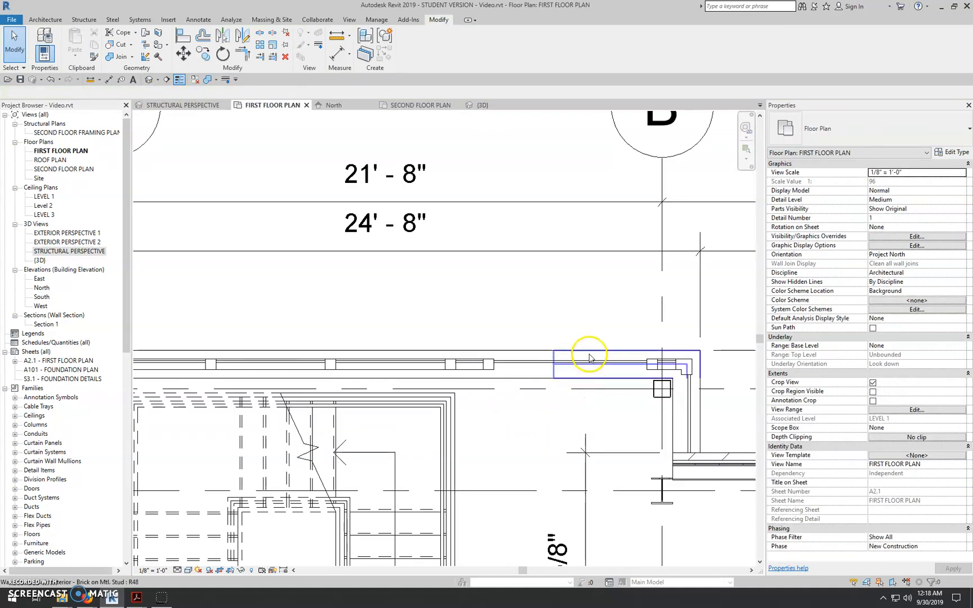
click(587, 355)
drag(553, 354, 618, 350)
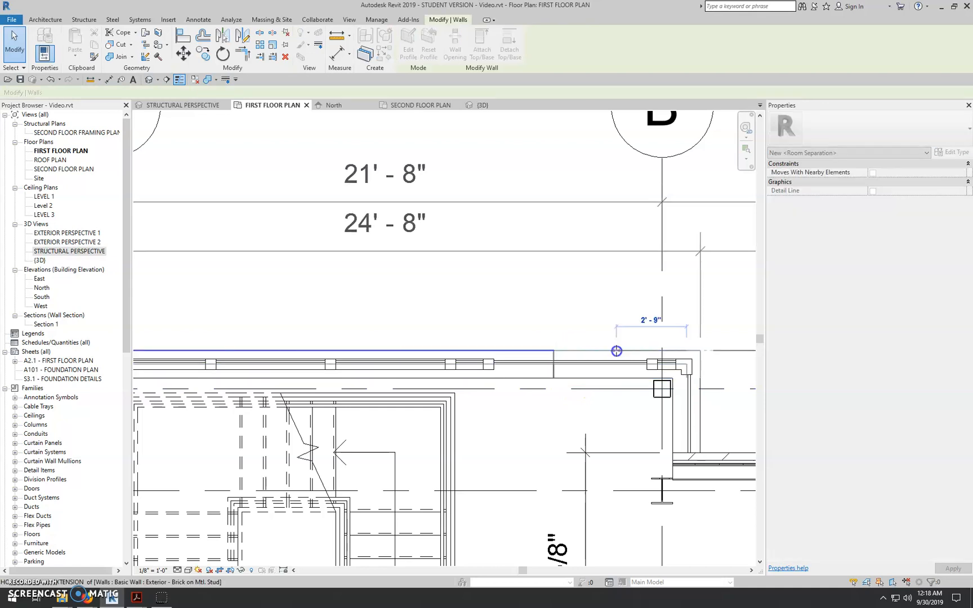
click(552, 353)
drag(555, 351, 513, 349)
click(530, 339)
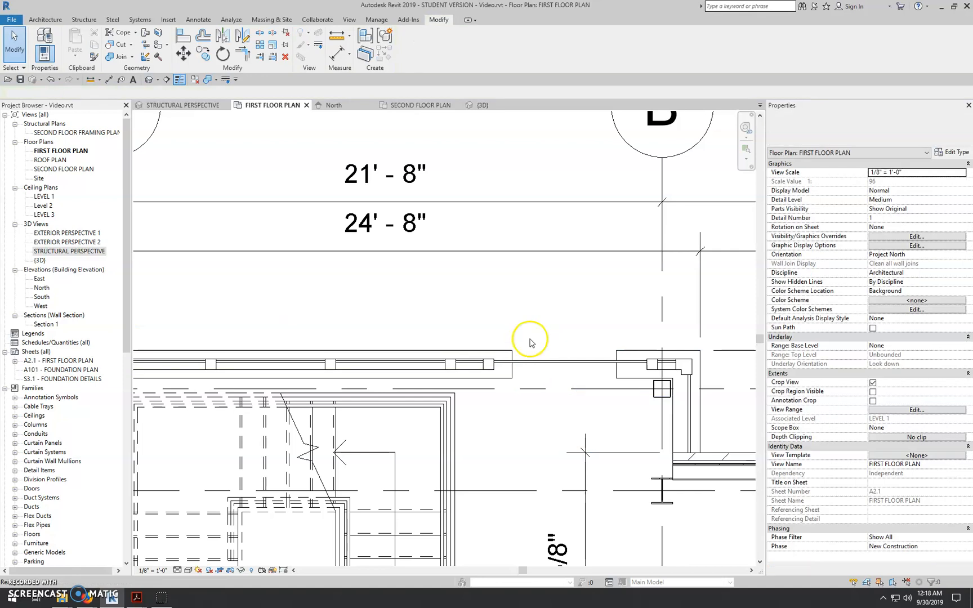
click(481, 155)
On the North elevation, align both cut ends of the brick base wall with the outer edges of the jamb mullions
click(331, 105)
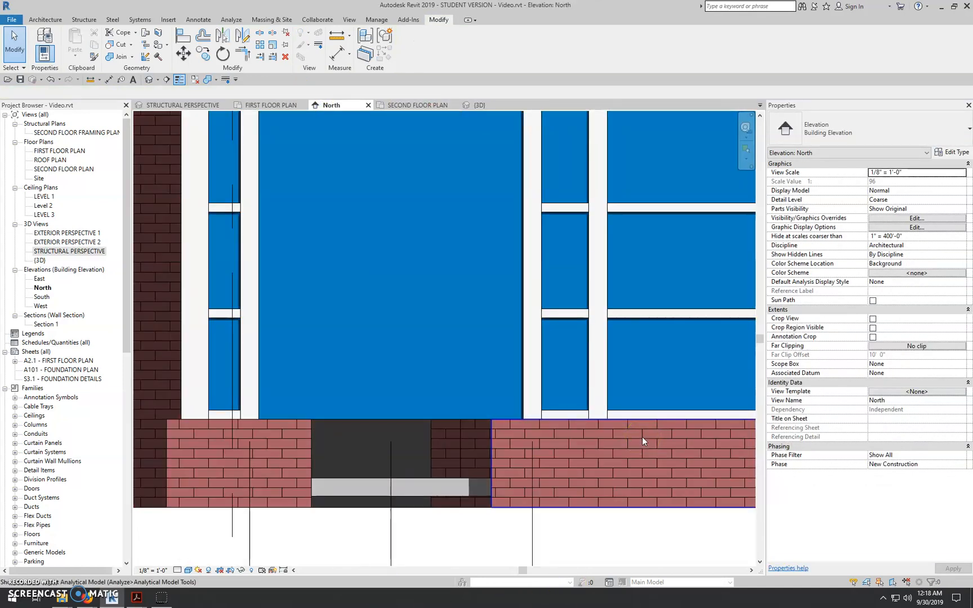
key(a)
key(l)
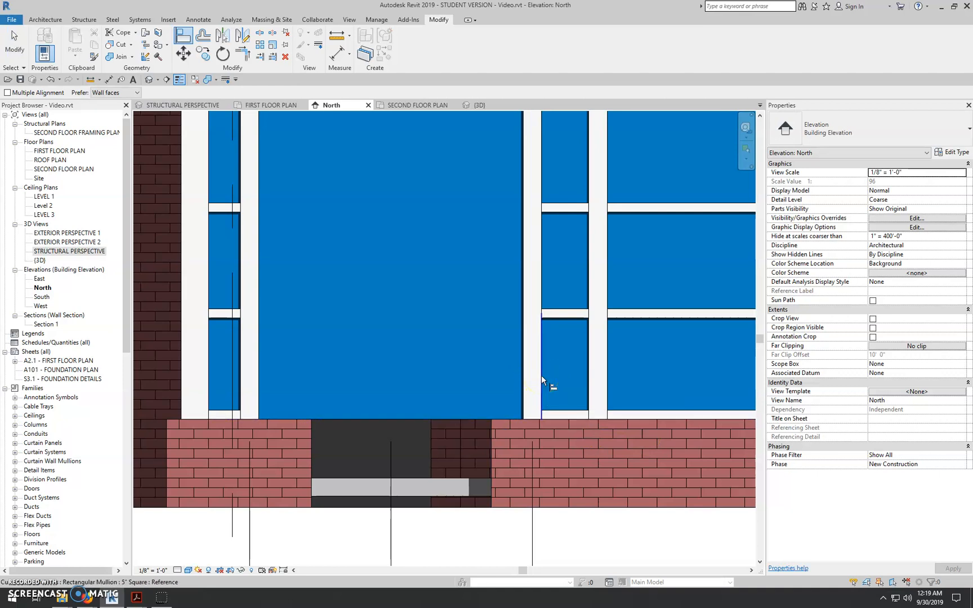
click(541, 375)
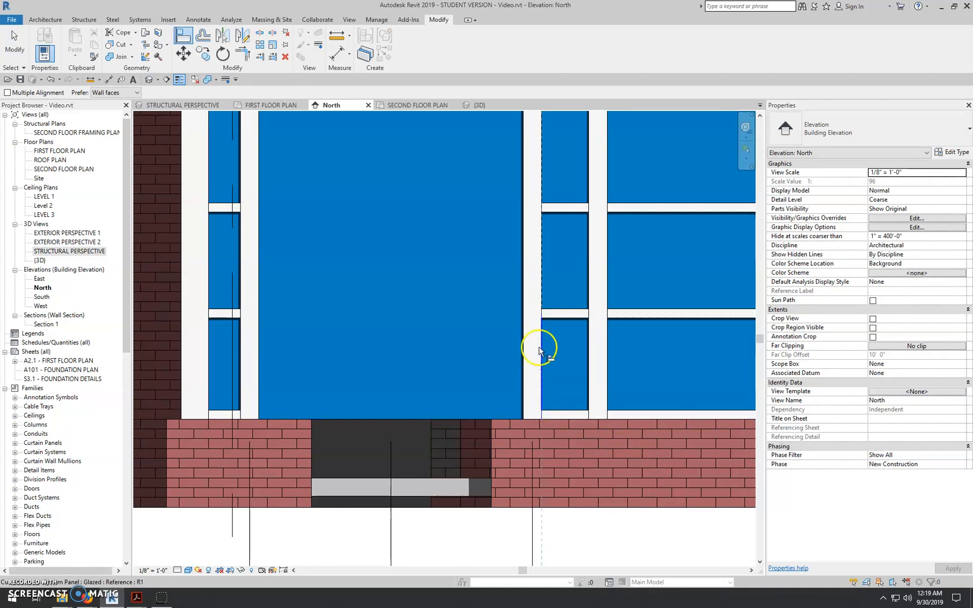
click(493, 465)
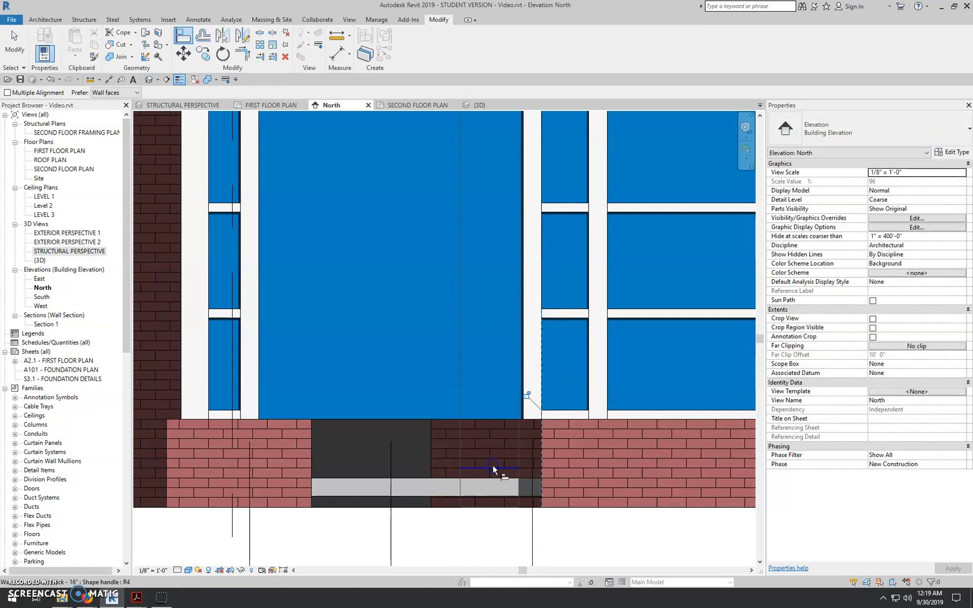
click(239, 401)
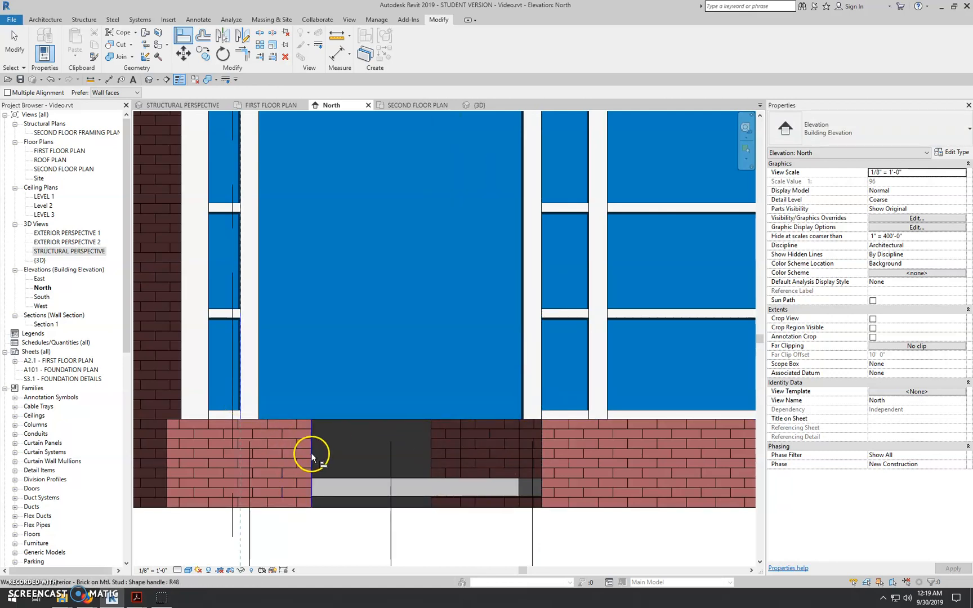
click(311, 455)
key(Escape)
key(Escape)
scroll(632, 493, down, 2)
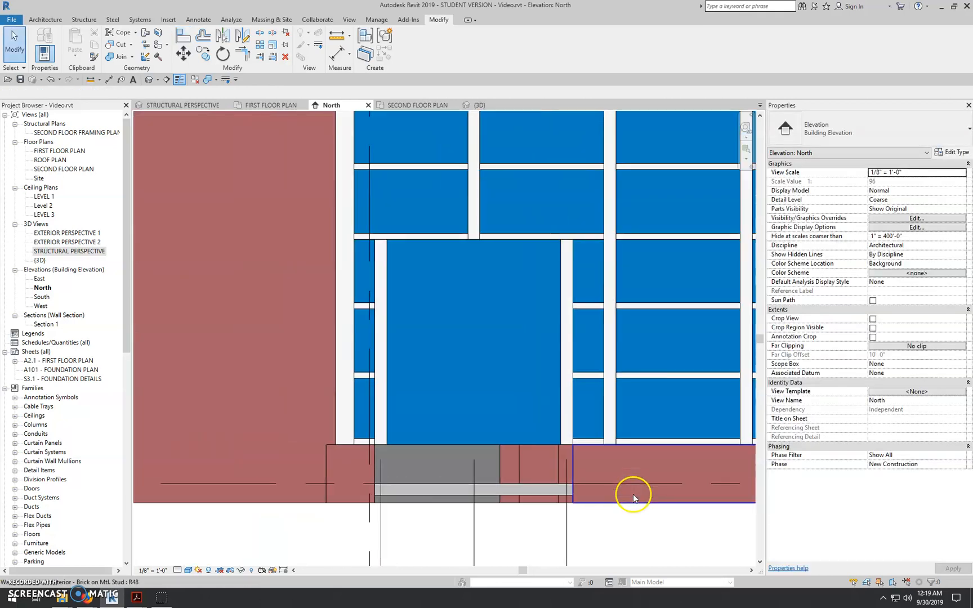
Edit the curtain wall's profile, sketching a three-sided extension 1'-4" down to LEVEL 1 between the jamb mullions' outer edges
click(457, 448)
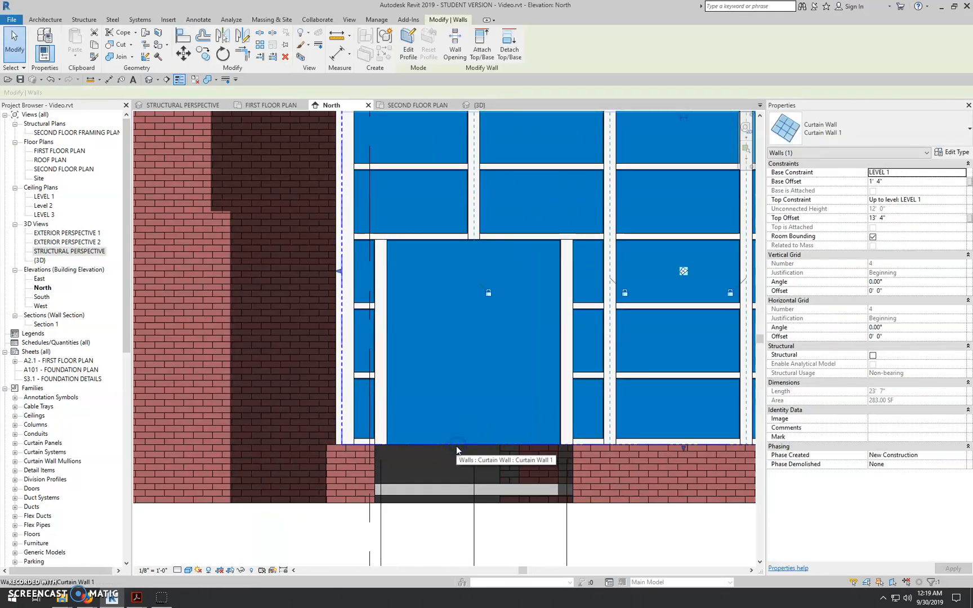
click(405, 50)
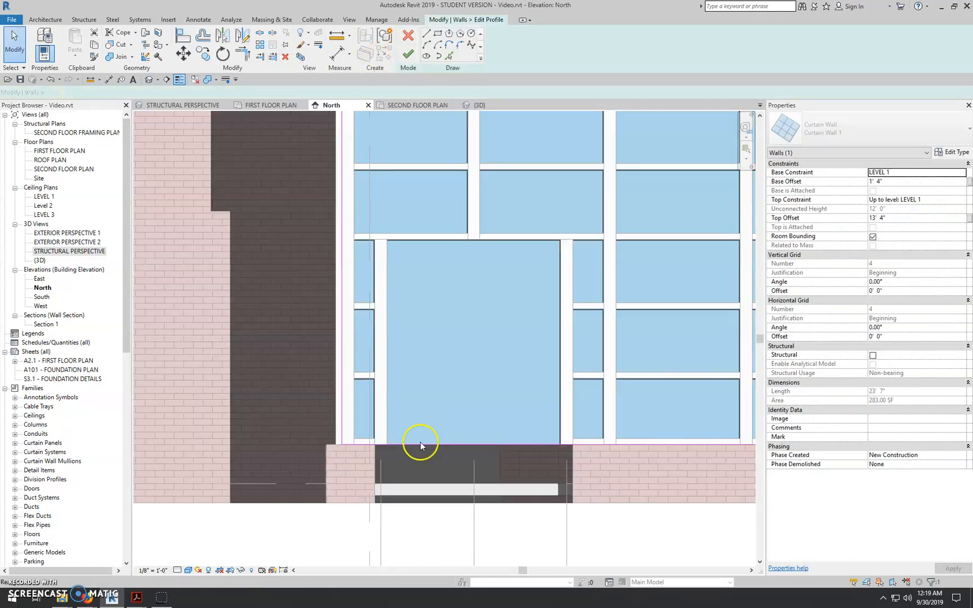
scroll(419, 445, up, 3)
click(427, 36)
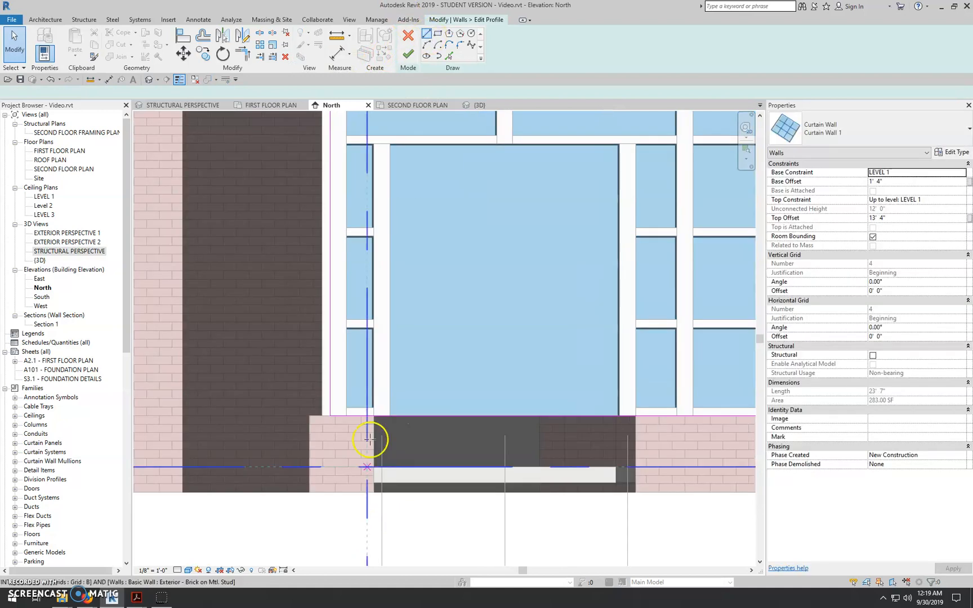
click(373, 482)
scroll(372, 481, up, 2)
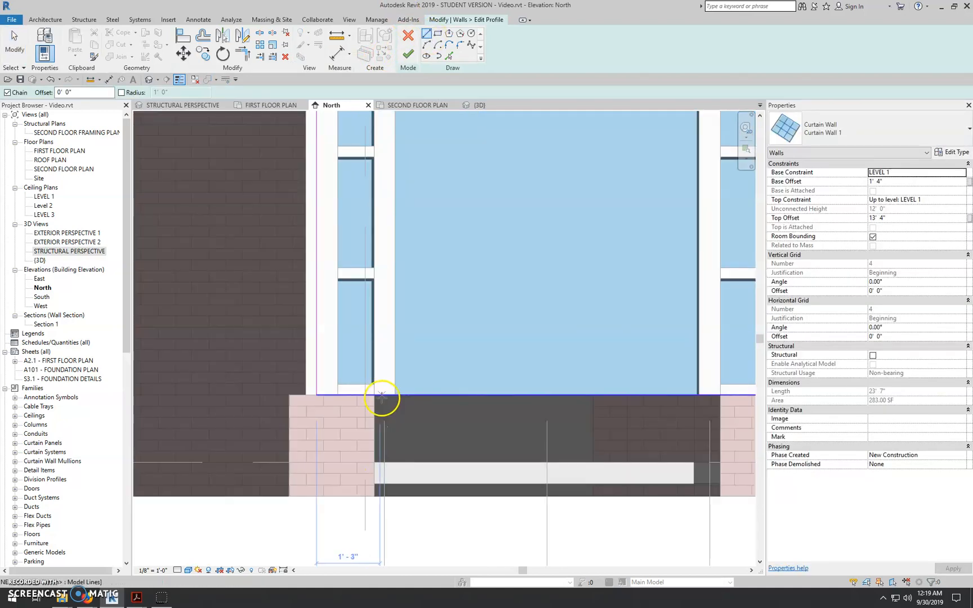
click(373, 463)
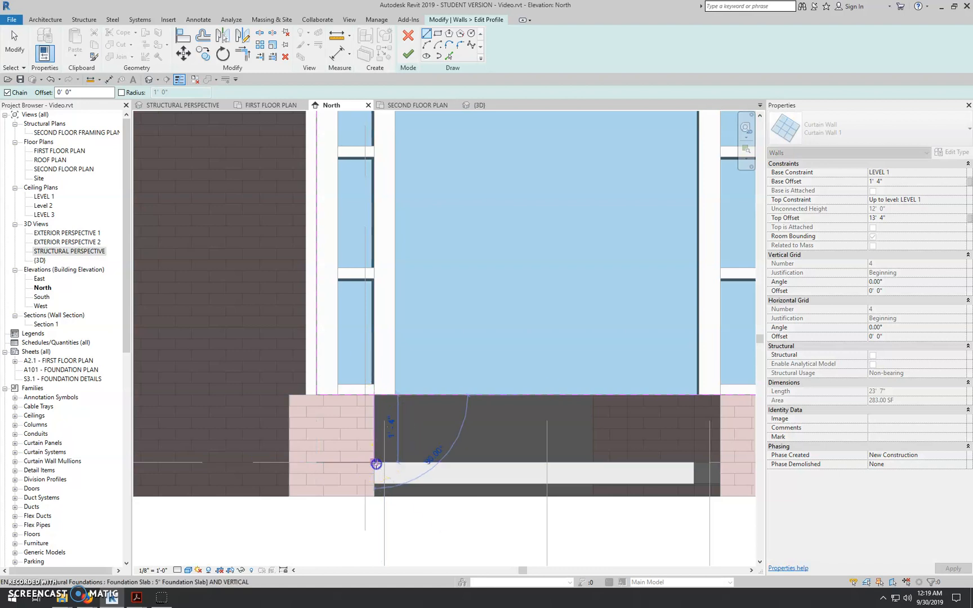
click(720, 462)
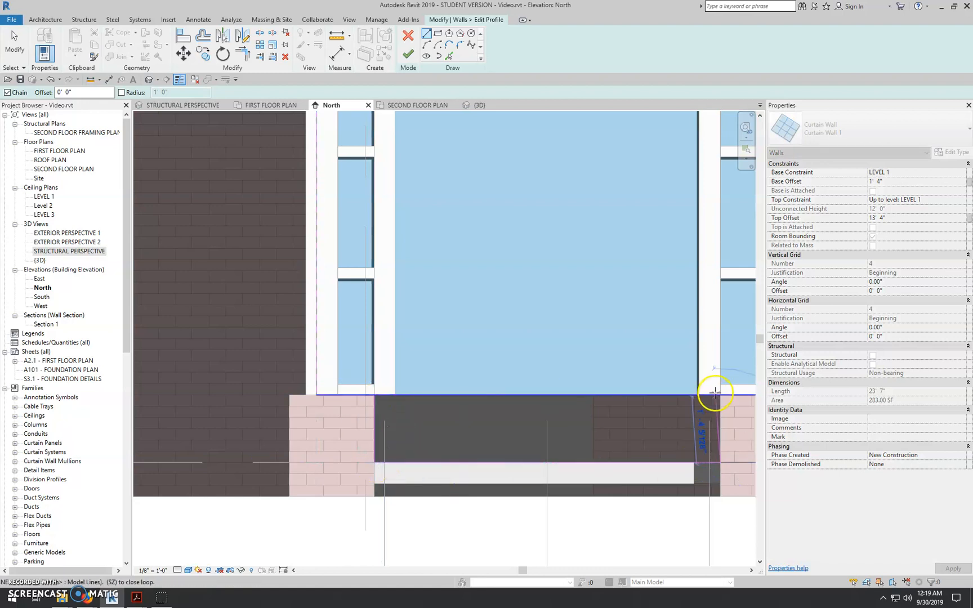
click(721, 395)
scroll(390, 461, down, 2)
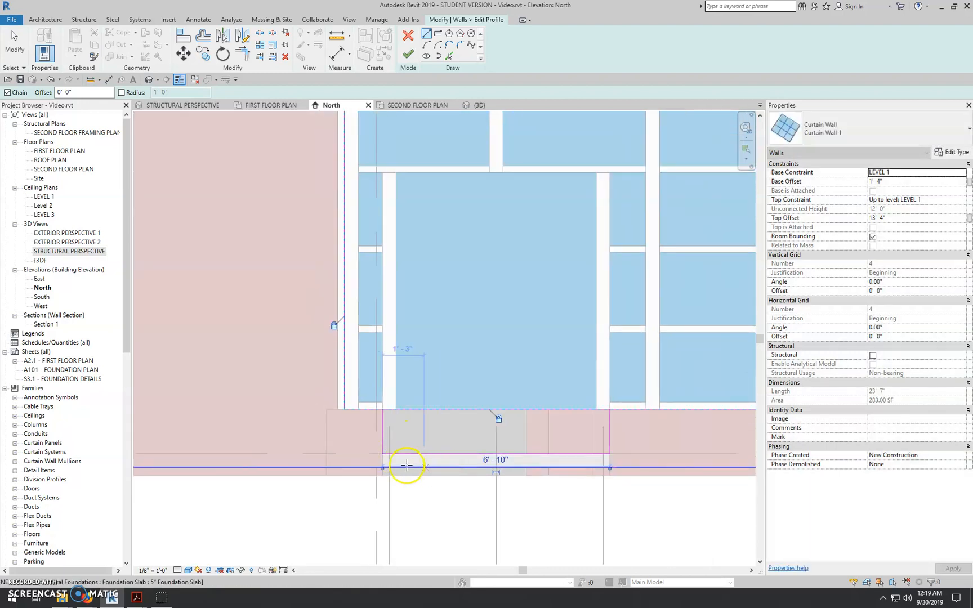
scroll(643, 469, up, 2)
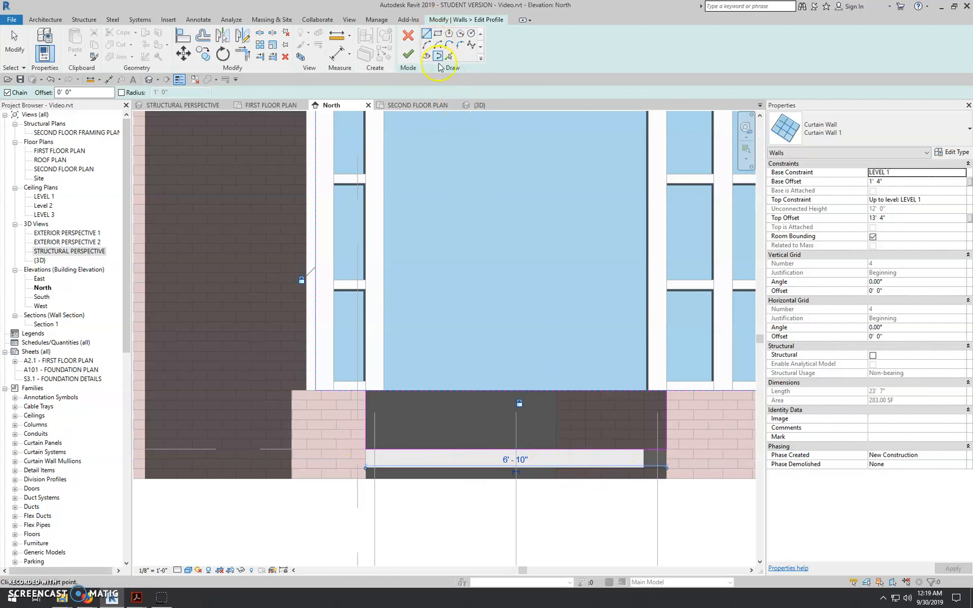
key(Escape)
key(Escape)
Split the profile's base line within the opening and trim both halves to the vertical extension lines
click(259, 34)
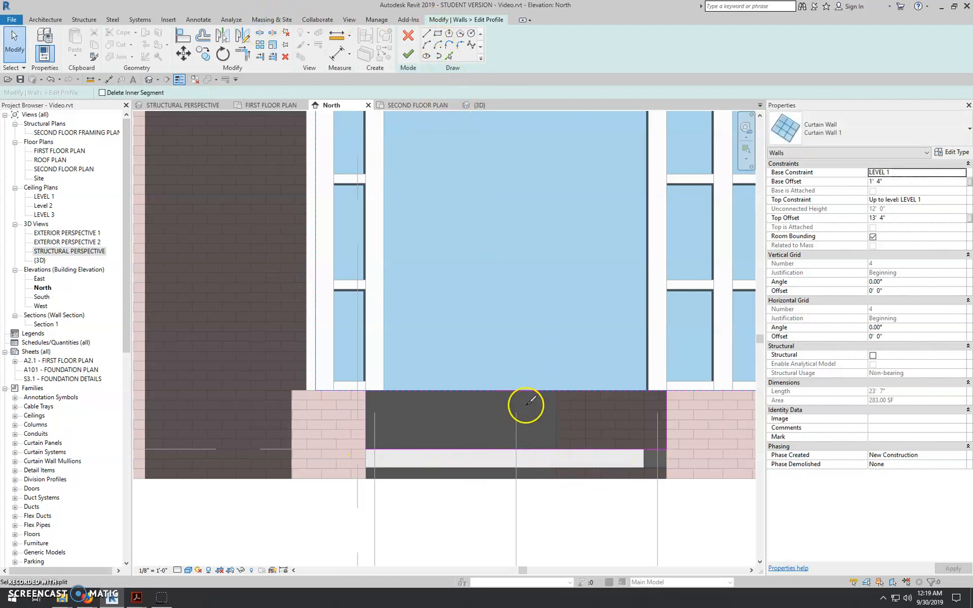
key(Escape)
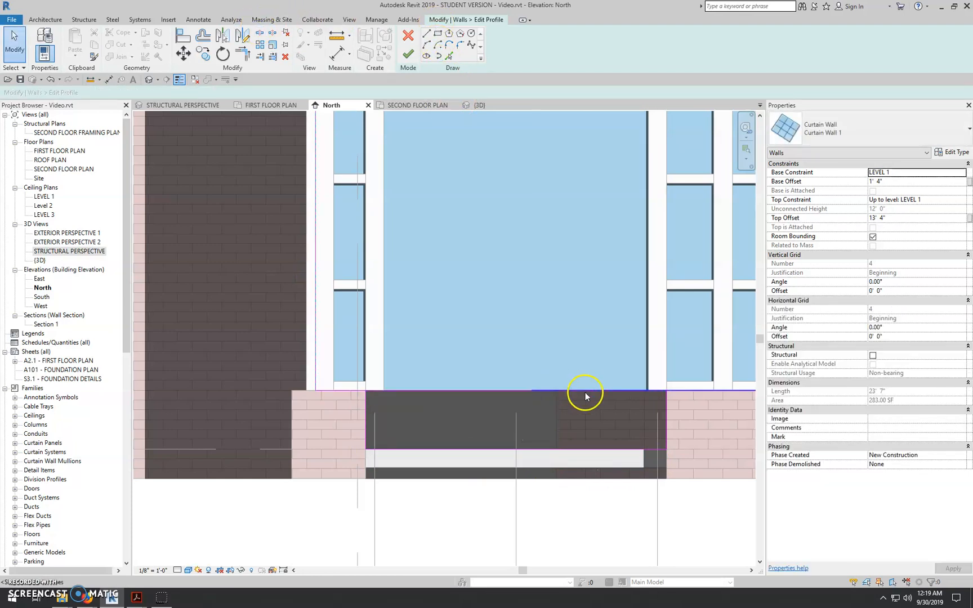
key(t)
key(r)
click(668, 396)
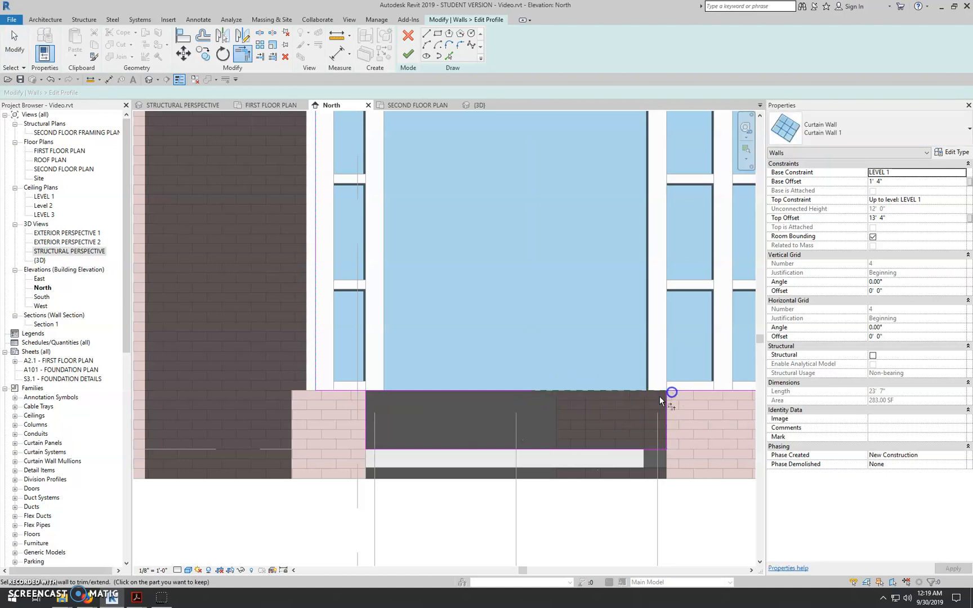
click(363, 407)
key(Escape)
scroll(464, 414, down, 1)
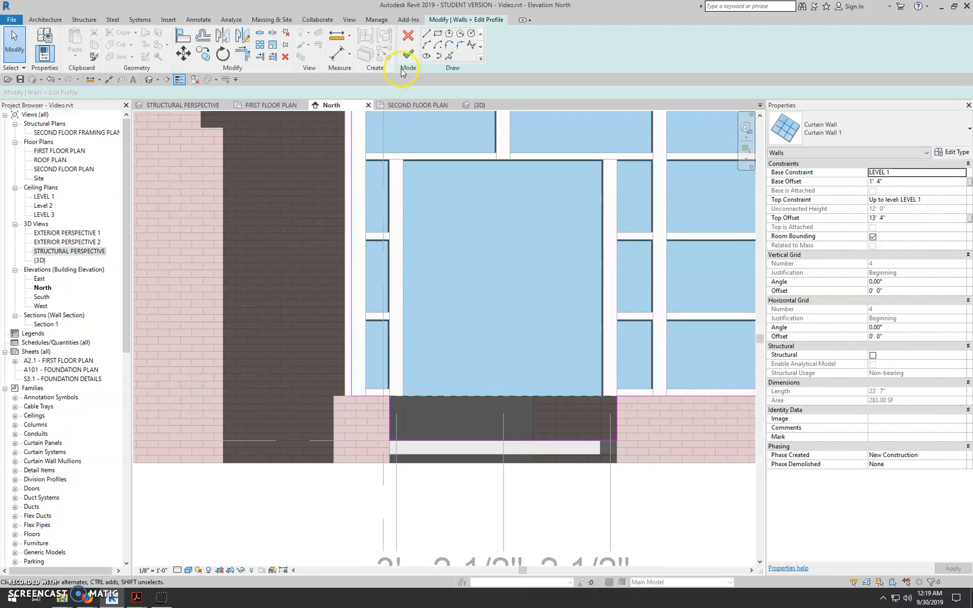
Finish the extended curtain wall profile, delete the mullions that cannot be created, and select the curtain wall
click(411, 57)
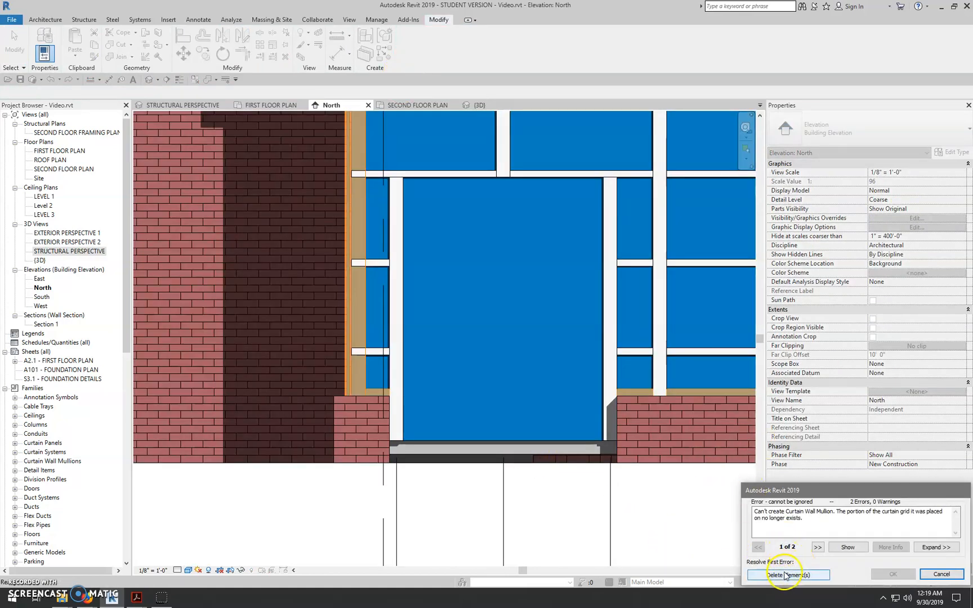
click(786, 575)
scroll(393, 362, down, 2)
click(394, 354)
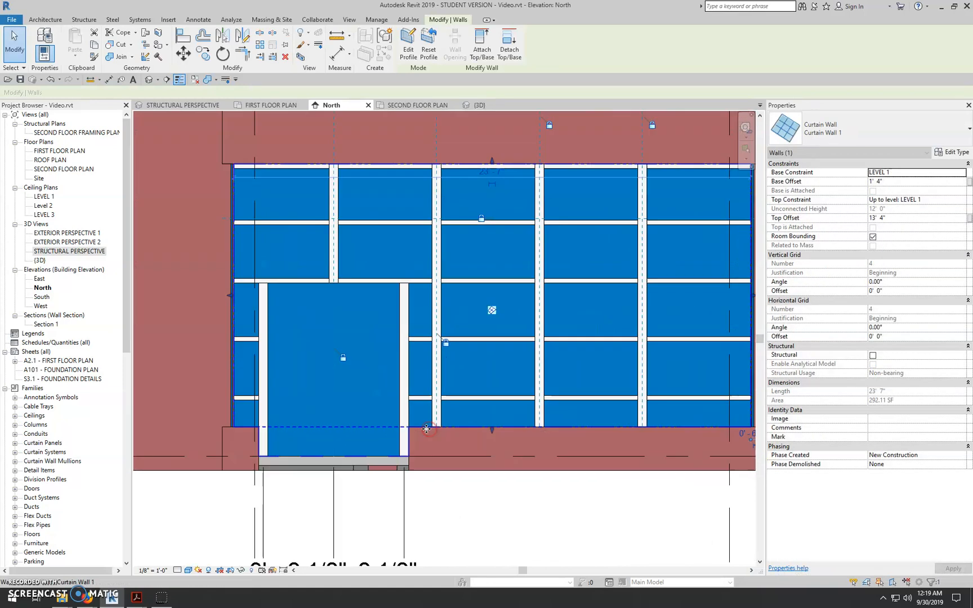
scroll(426, 429, up, 1)
middle_drag(607, 436, 475, 456)
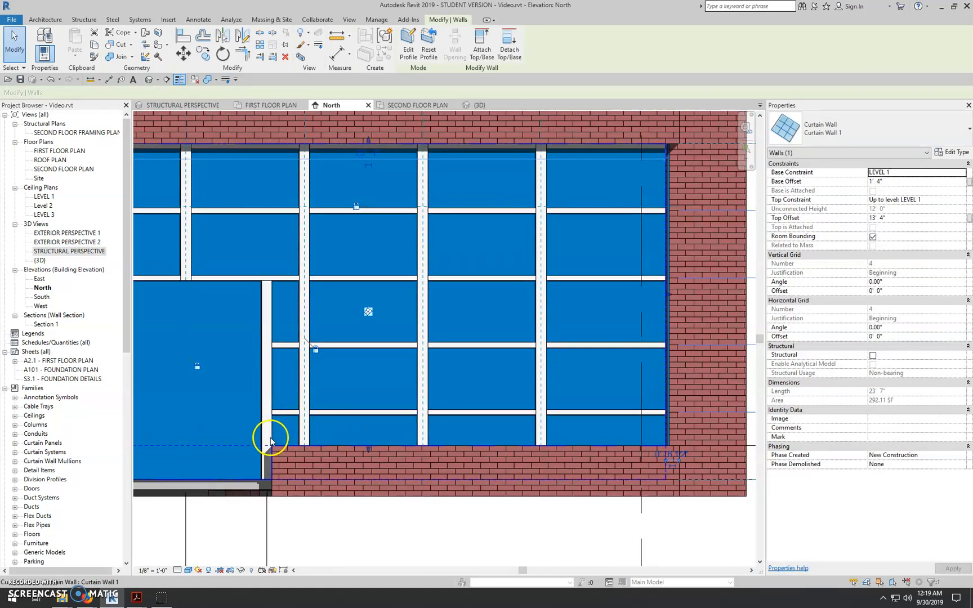
Place 5" x 5" L Corner mullions along the right vertical edge of the ground-floor curtain wall on the North elevation
middle_drag(295, 449, 356, 442)
scroll(384, 438, down, 1)
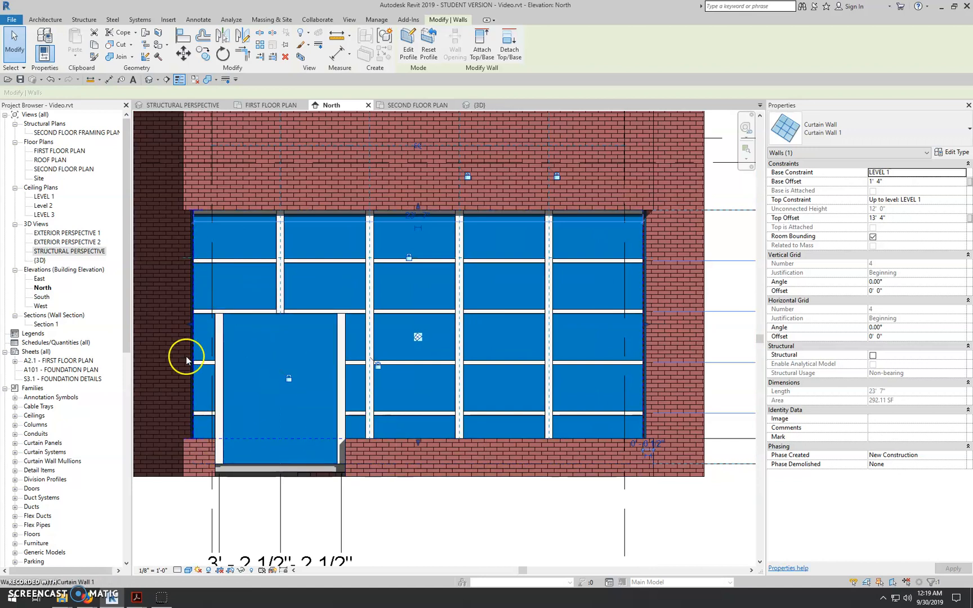
scroll(460, 389, down, 1)
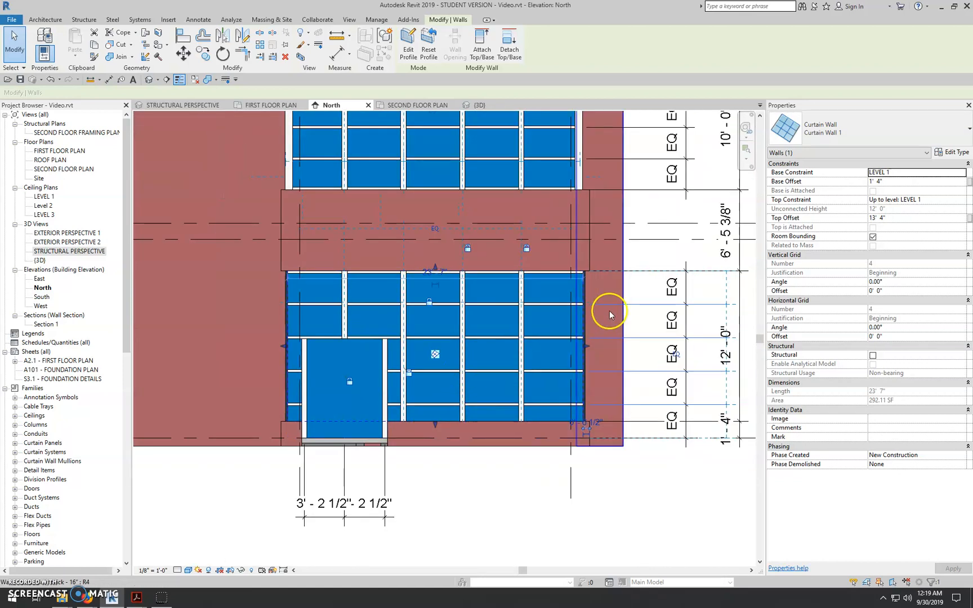
scroll(474, 369, up, 3)
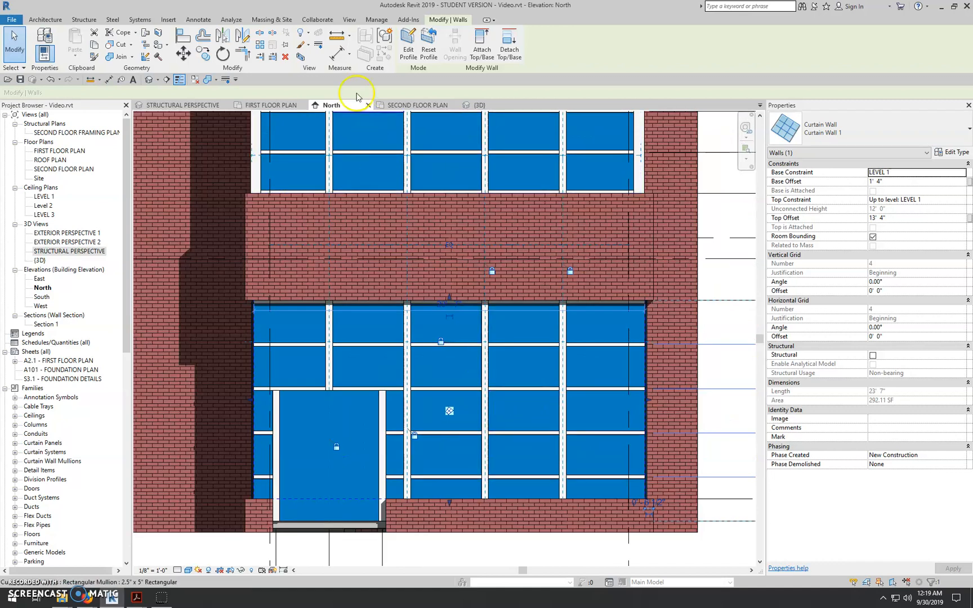
key(Escape)
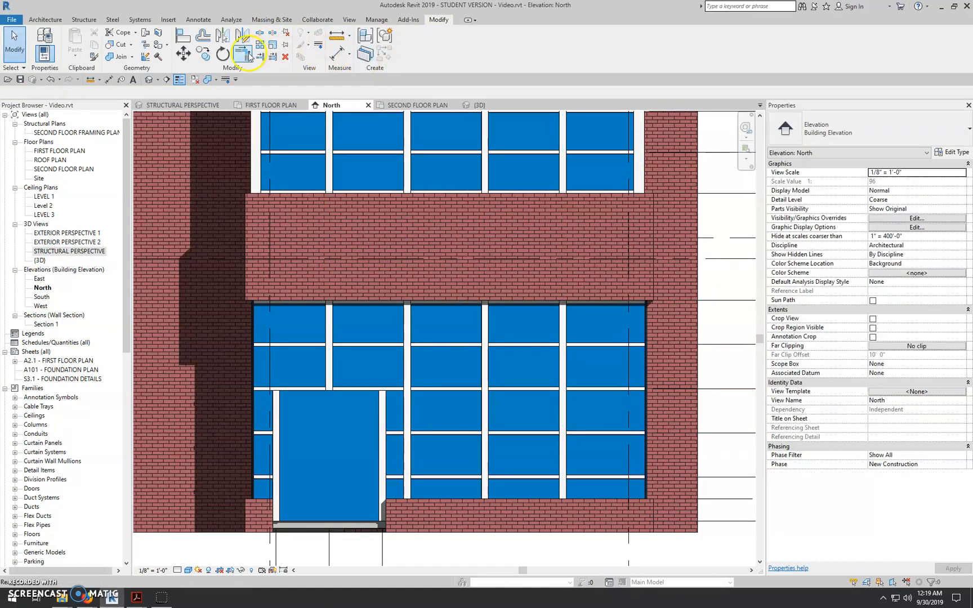
click(48, 20)
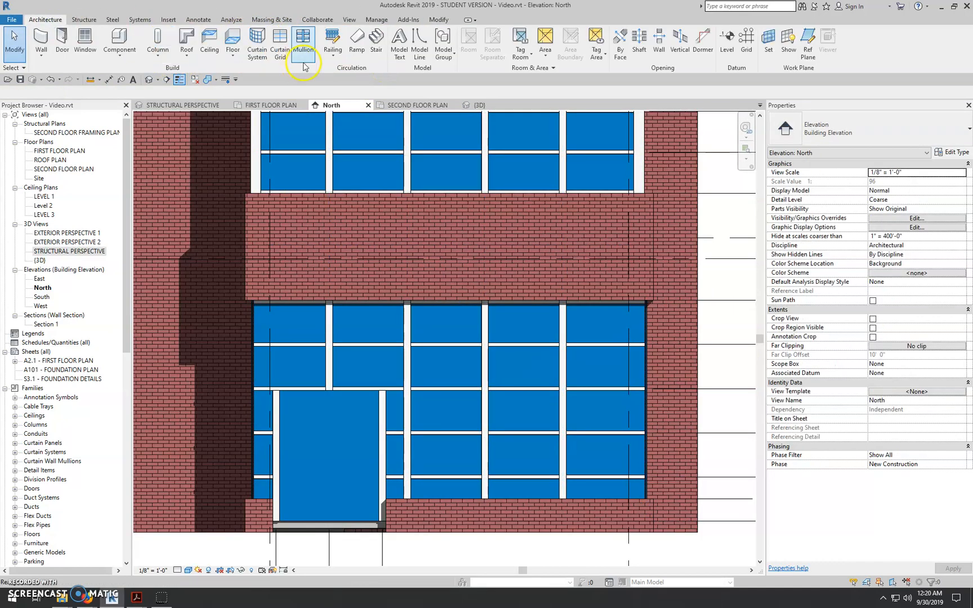
click(301, 49)
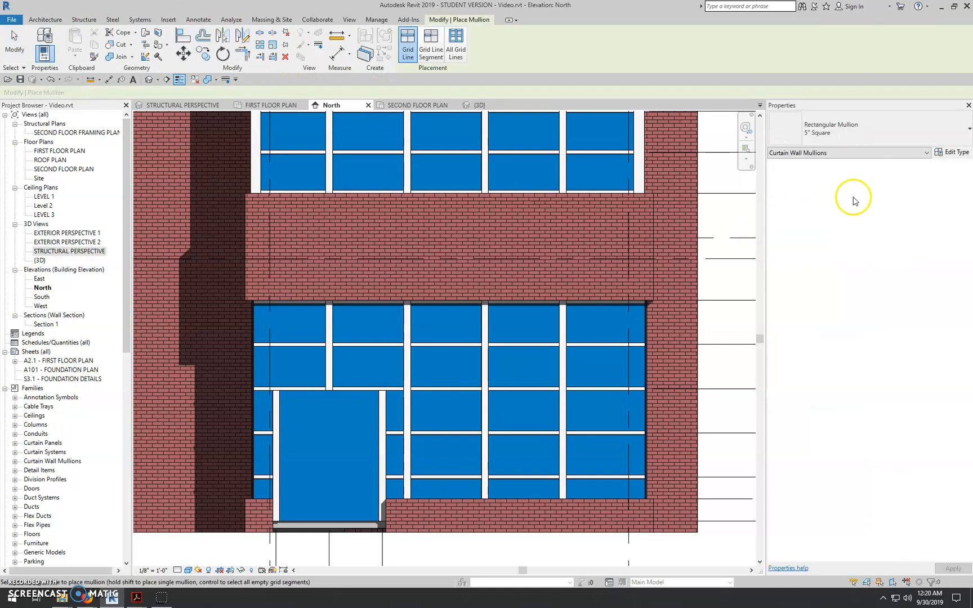
click(866, 138)
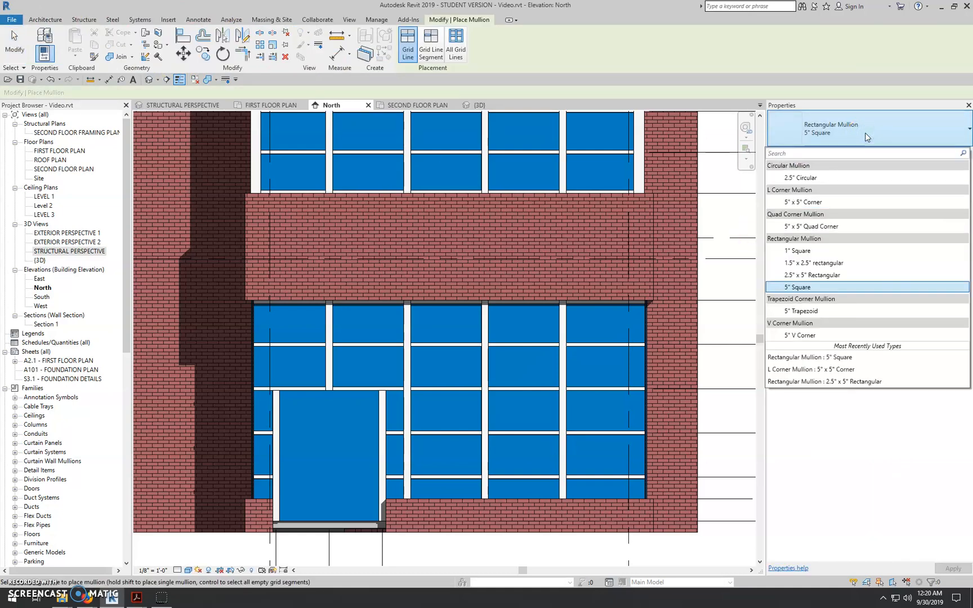
click(804, 201)
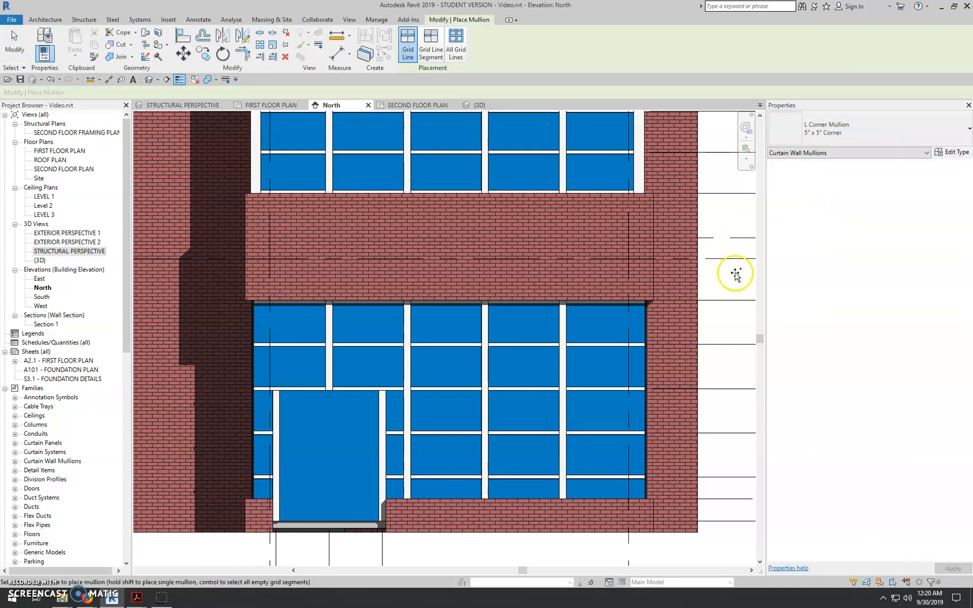
click(646, 373)
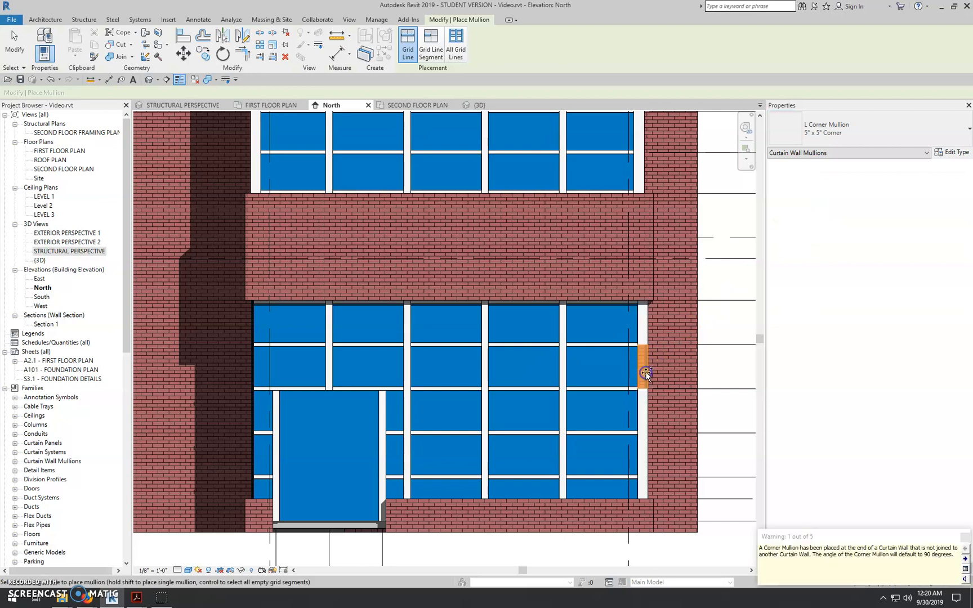
click(966, 537)
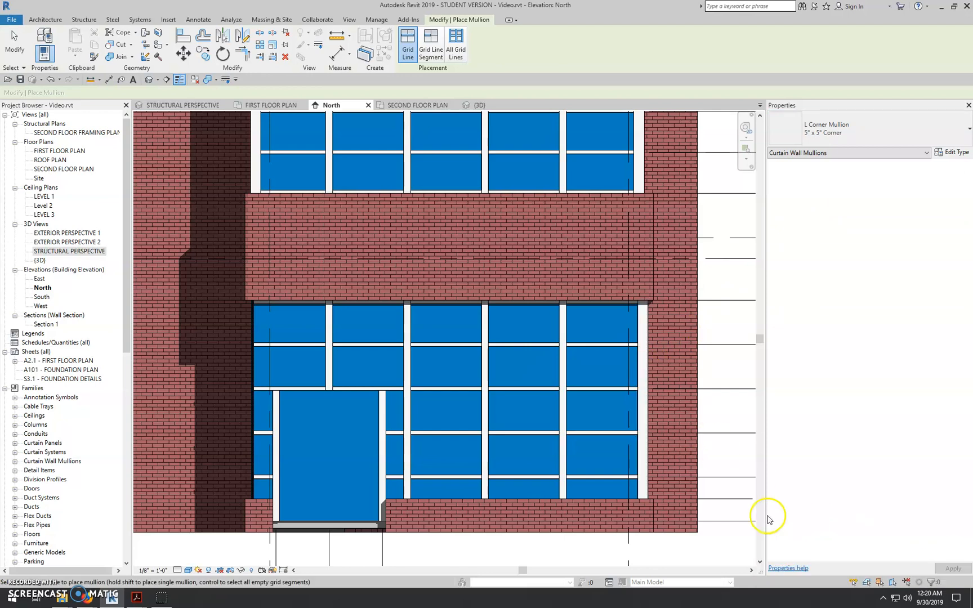
Place the same L Corner mullions along the curtain wall's left vertical edge and end mullion placement
click(252, 354)
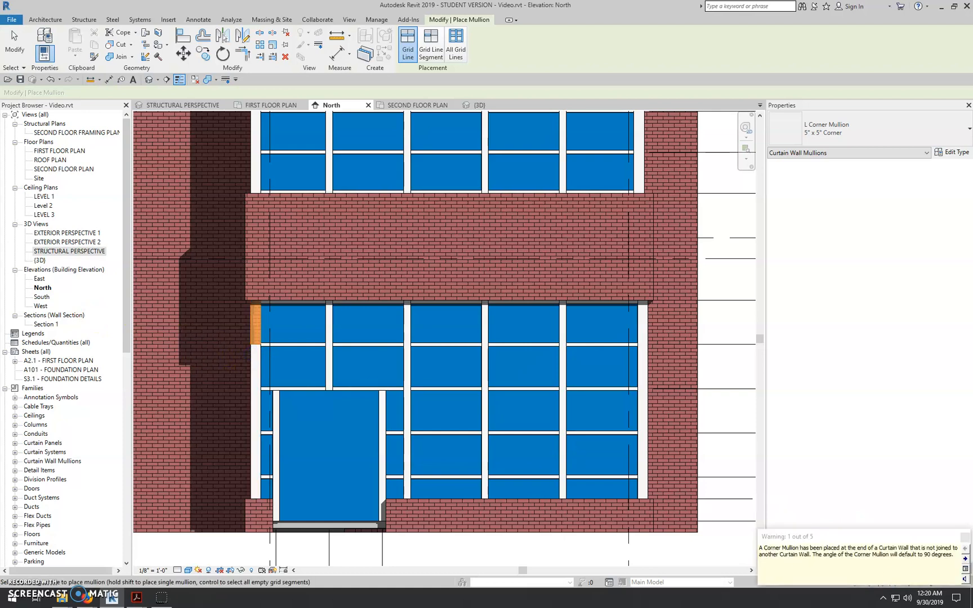
click(964, 537)
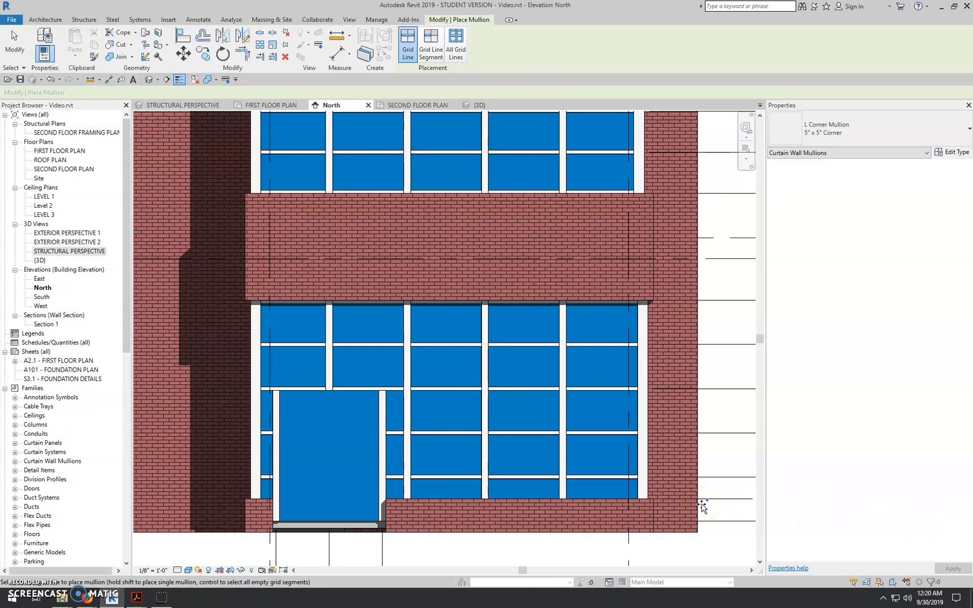
key(Escape)
key(Escape)
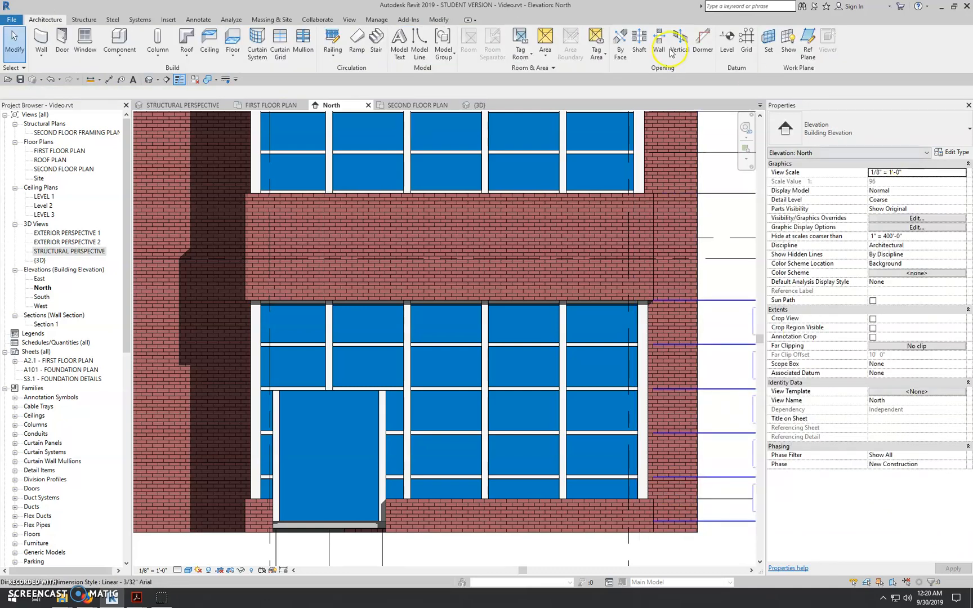
Place 2.5" x 5" Rectangular mullions along the curtain wall's base edge above the brick base wall
click(303, 42)
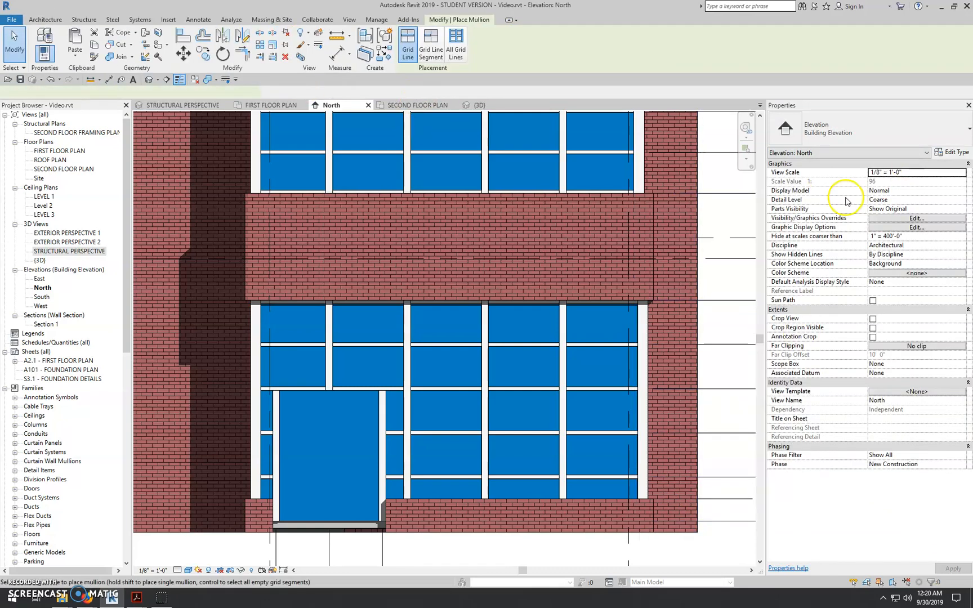
click(897, 132)
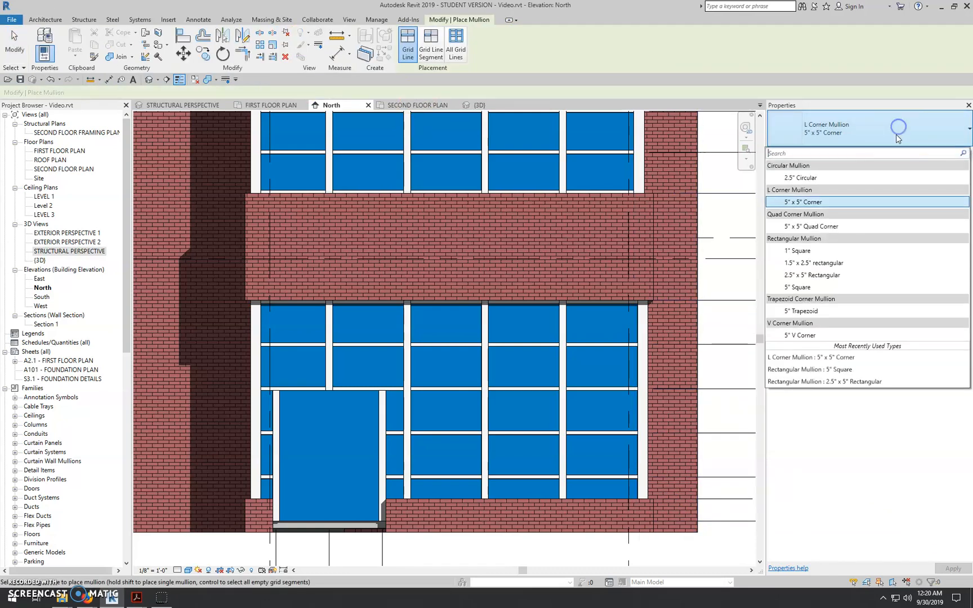
click(812, 276)
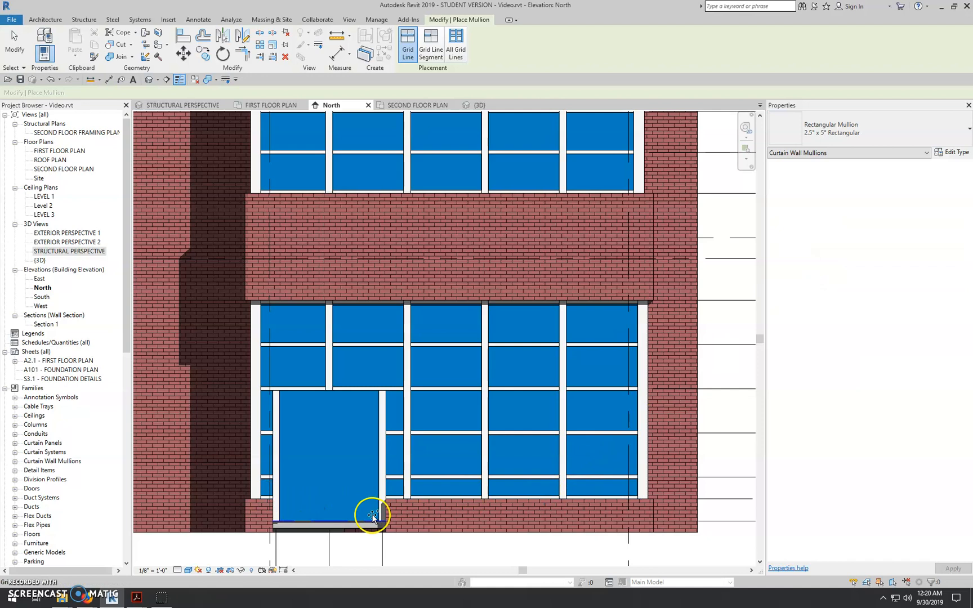
key(Escape)
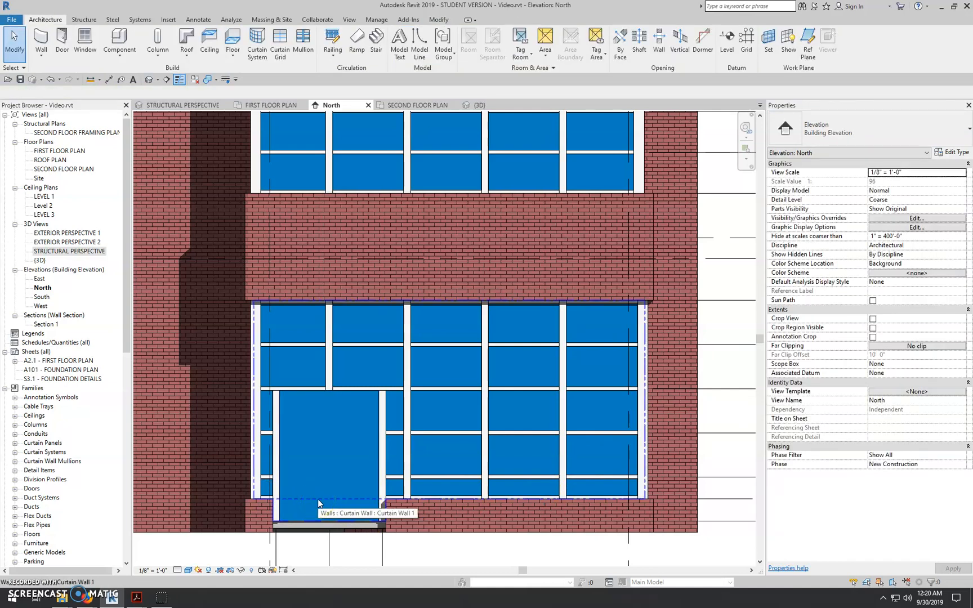
Move the lowest witness line of the ground-floor EQ dimension string from LEVEL 1 up to the curtain wall's base edge
scroll(444, 443, down, 1)
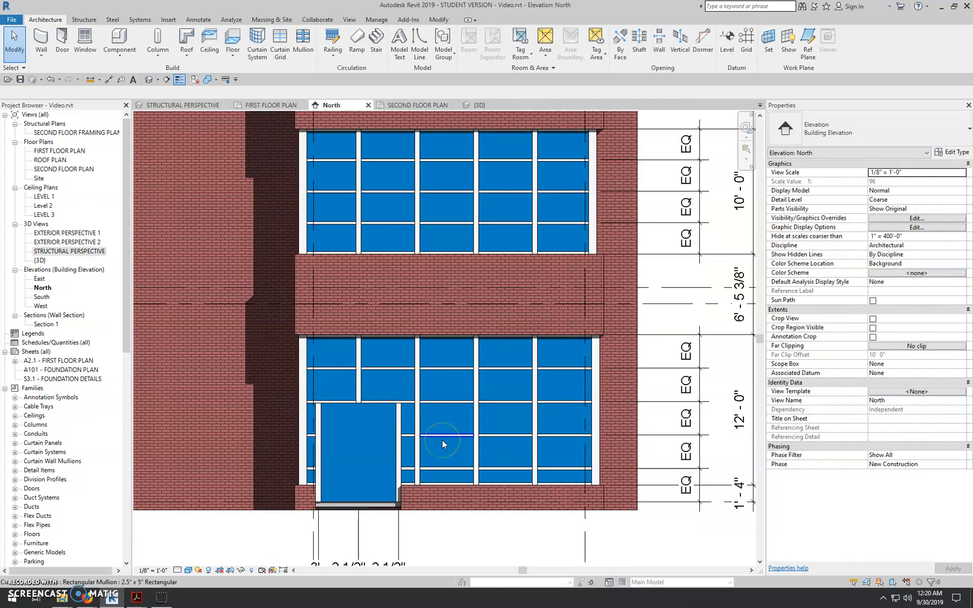
scroll(586, 495, up, 2)
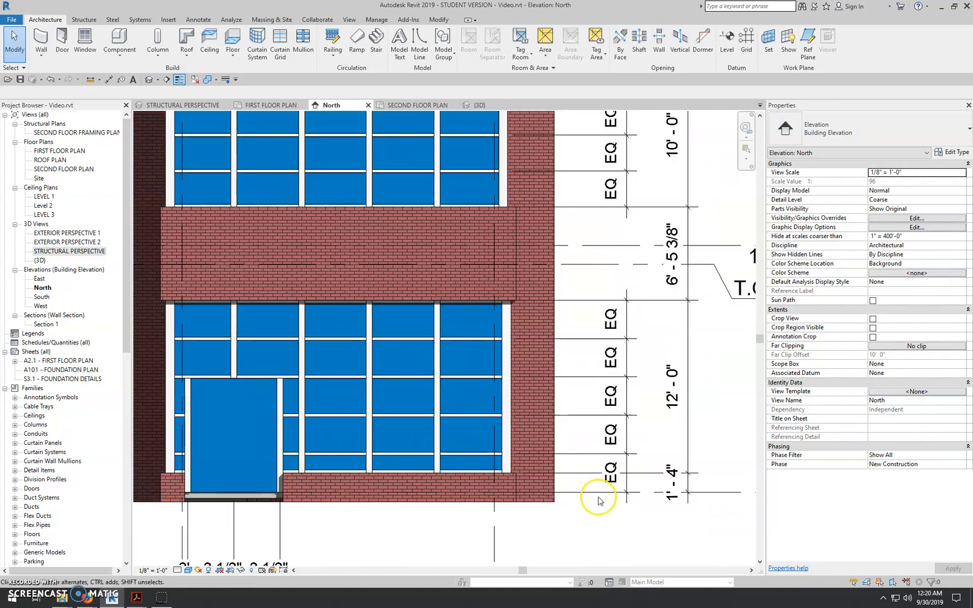
click(597, 456)
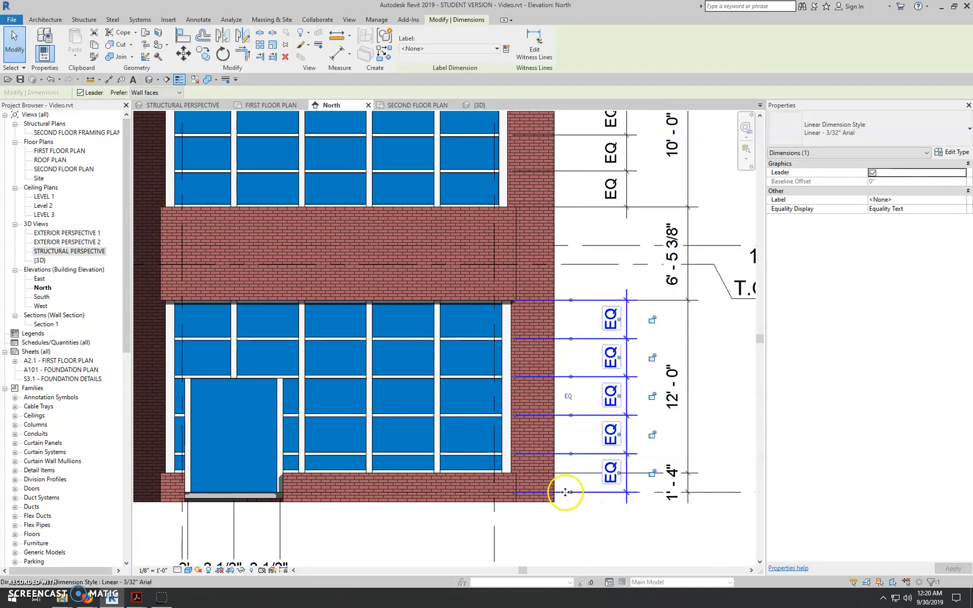
drag(570, 493, 547, 474)
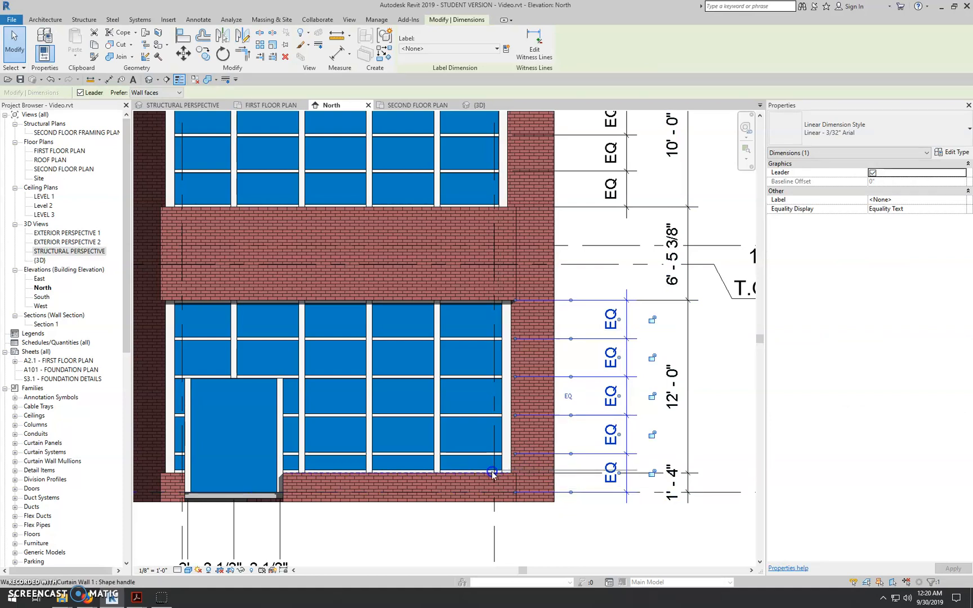
drag(488, 477, 487, 476)
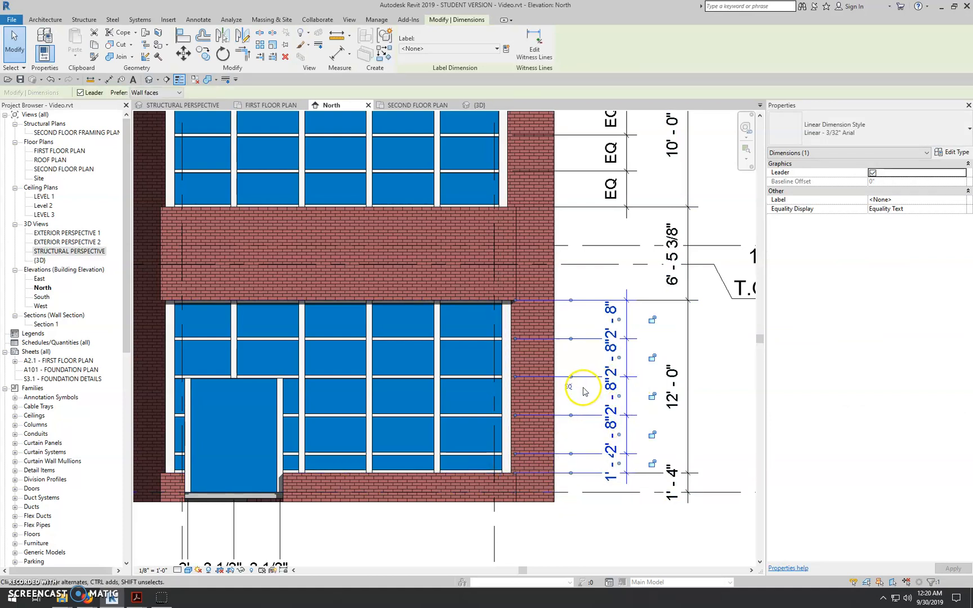
Reapply equal spacing to the ground-floor horizontal grid dimension string and remove the conflicting constraints
click(568, 387)
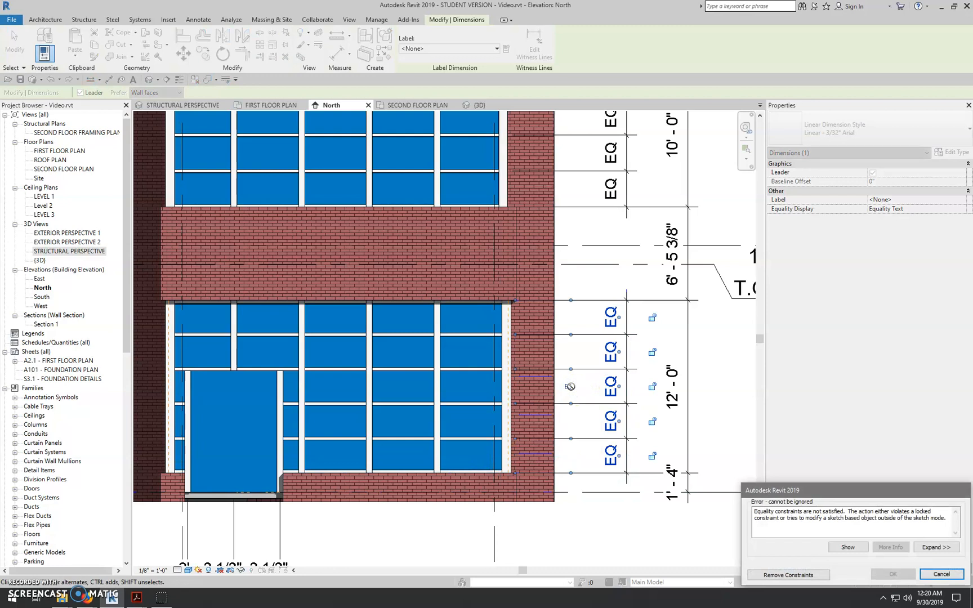
click(788, 575)
click(576, 513)
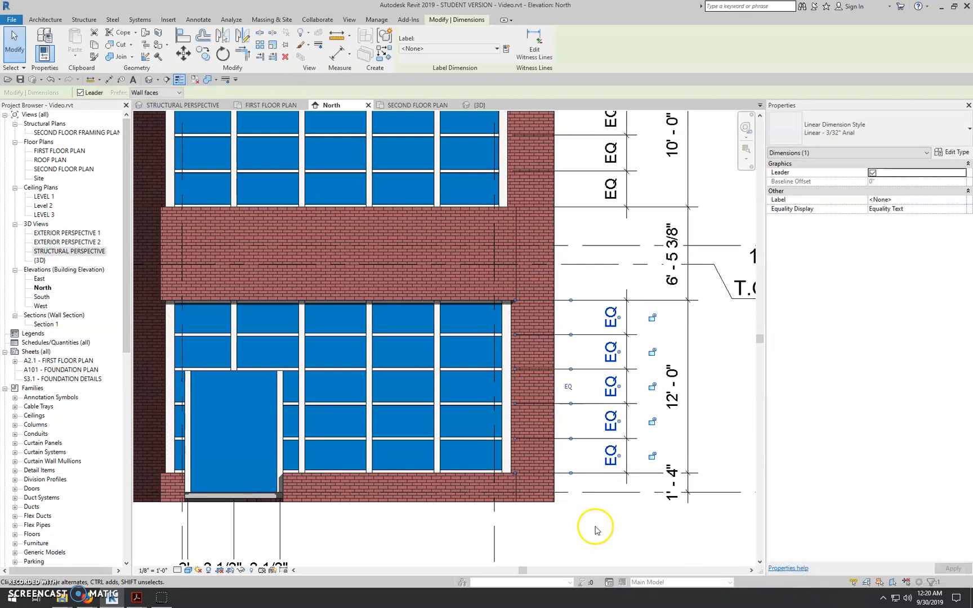
Select the large glazed system panel that fills the framed opening between the jamb mullions by its face
scroll(594, 528, down, 1)
middle_drag(424, 472, 488, 416)
scroll(472, 386, up, 1)
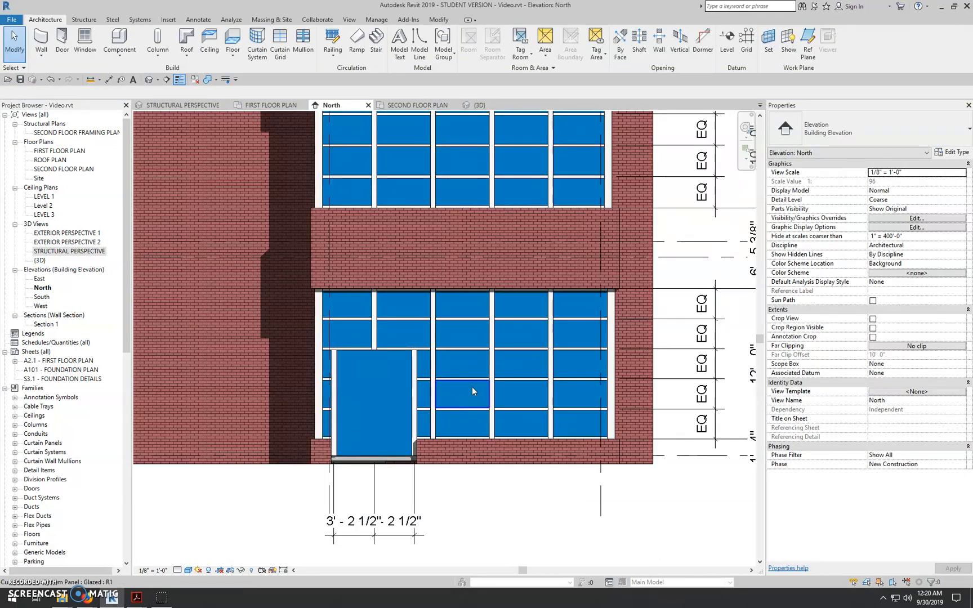
scroll(374, 413, up, 1)
middle_drag(341, 419, 460, 418)
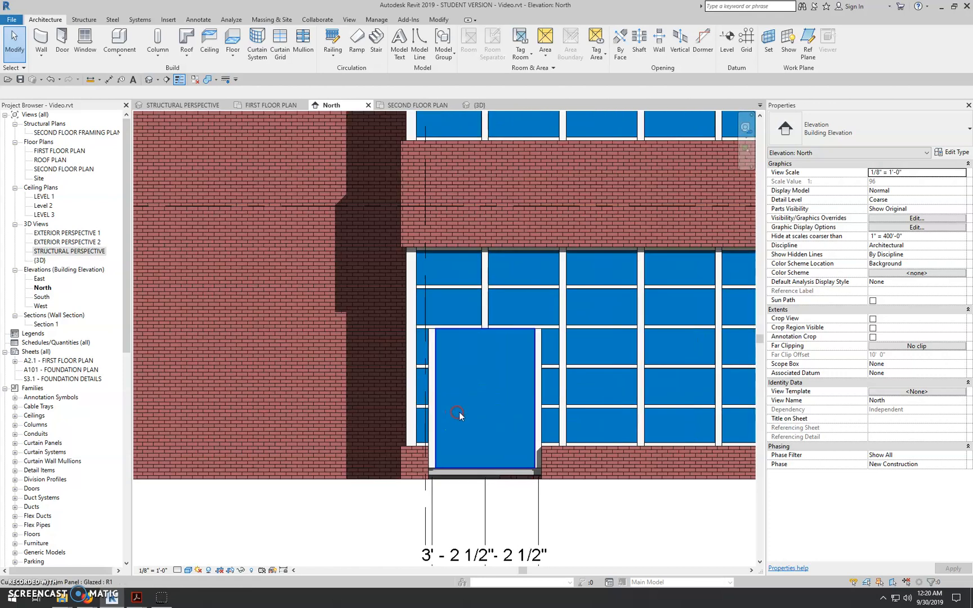
scroll(495, 434, up, 1)
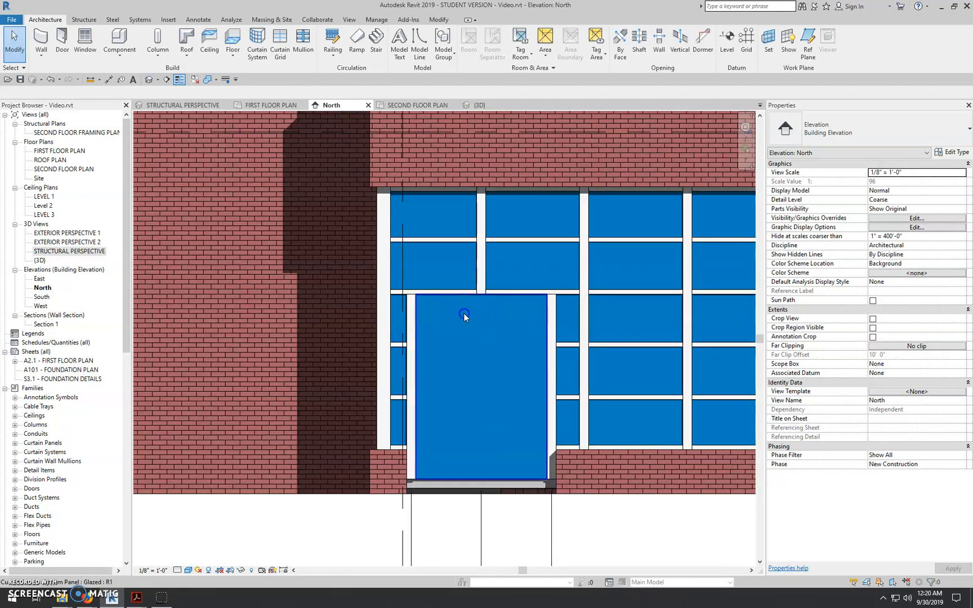
click(464, 316)
key(Escape)
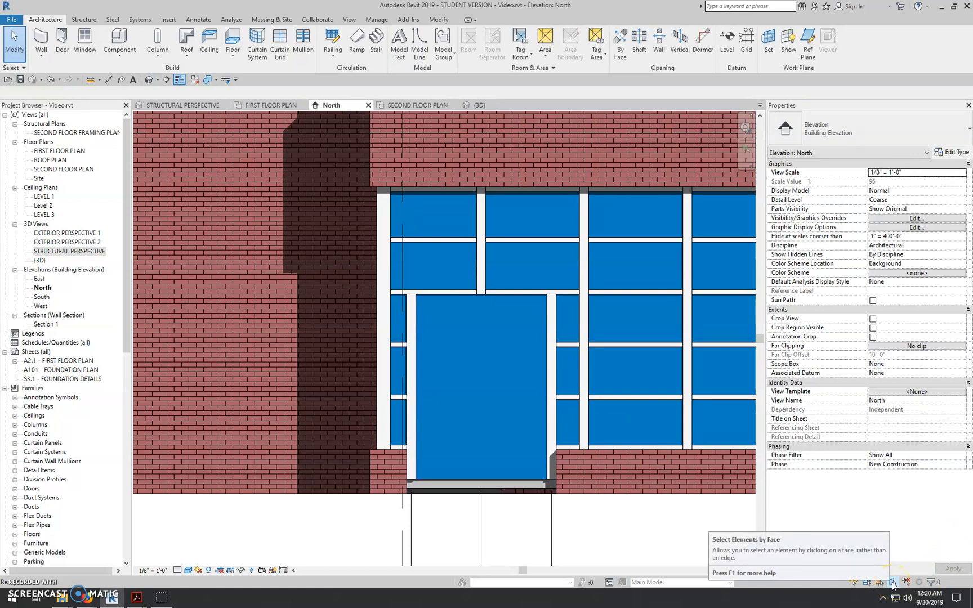
click(495, 349)
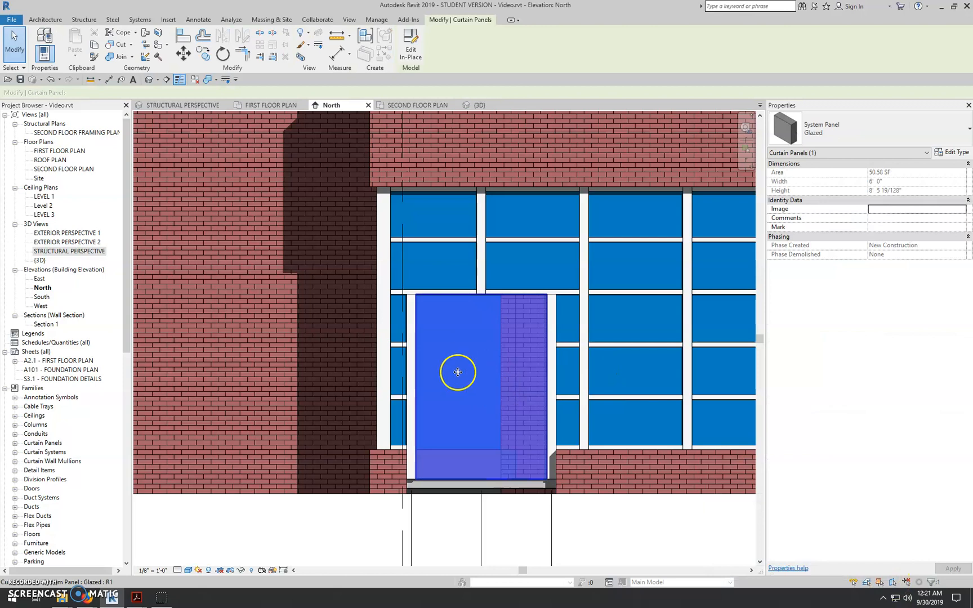
click(524, 272)
click(481, 354)
scroll(403, 365, down, 1)
scroll(403, 365, down, 1)
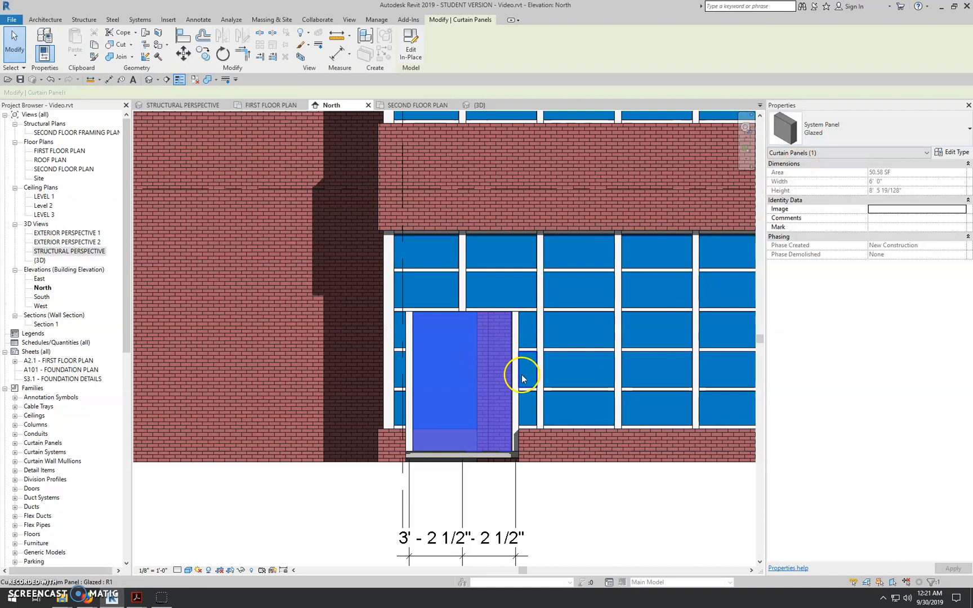
Look through the types available for the opening's glazed panel, leave it as Glazed, and clear the selection
click(822, 137)
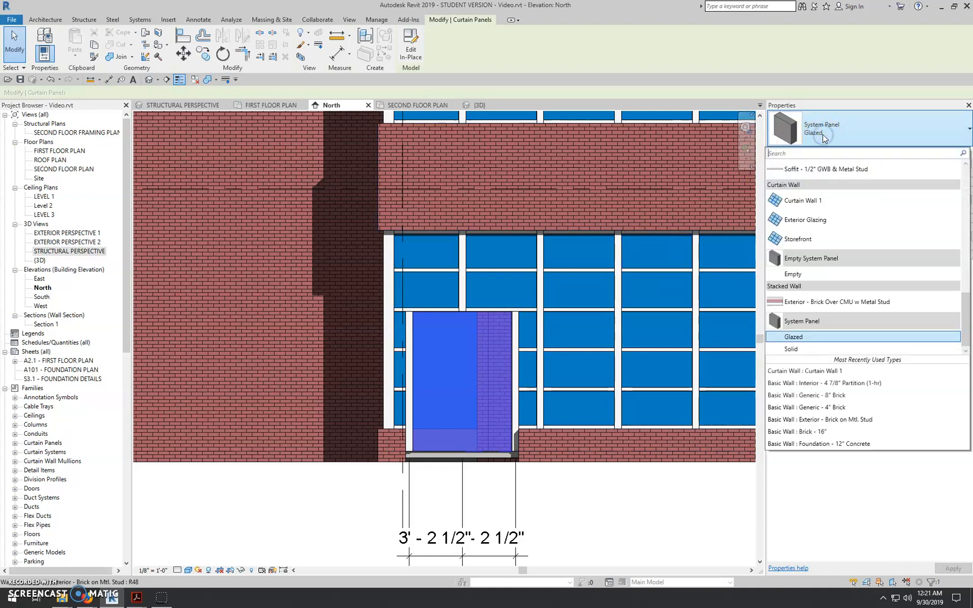
scroll(832, 279, up, 8)
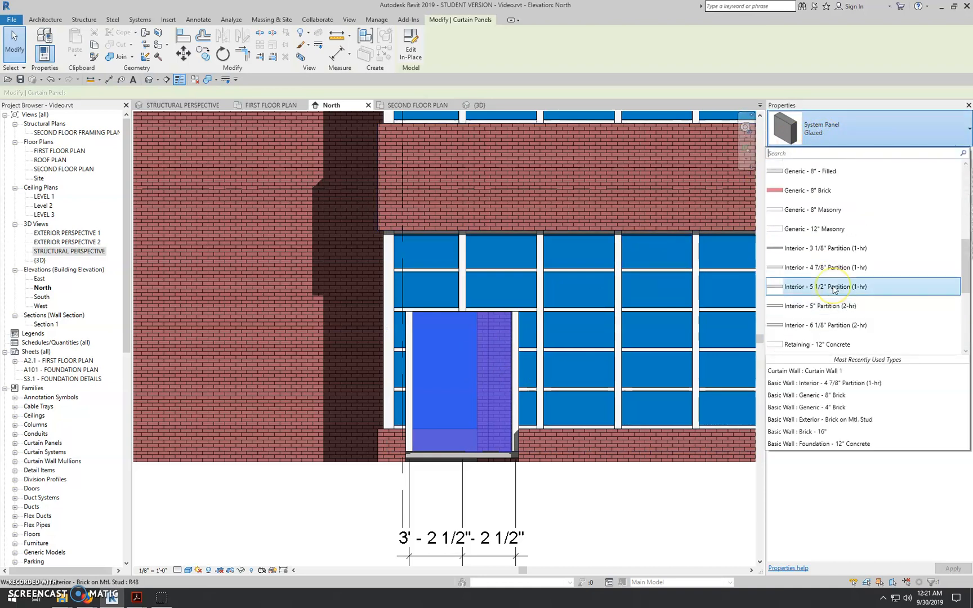
scroll(834, 290, down, 8)
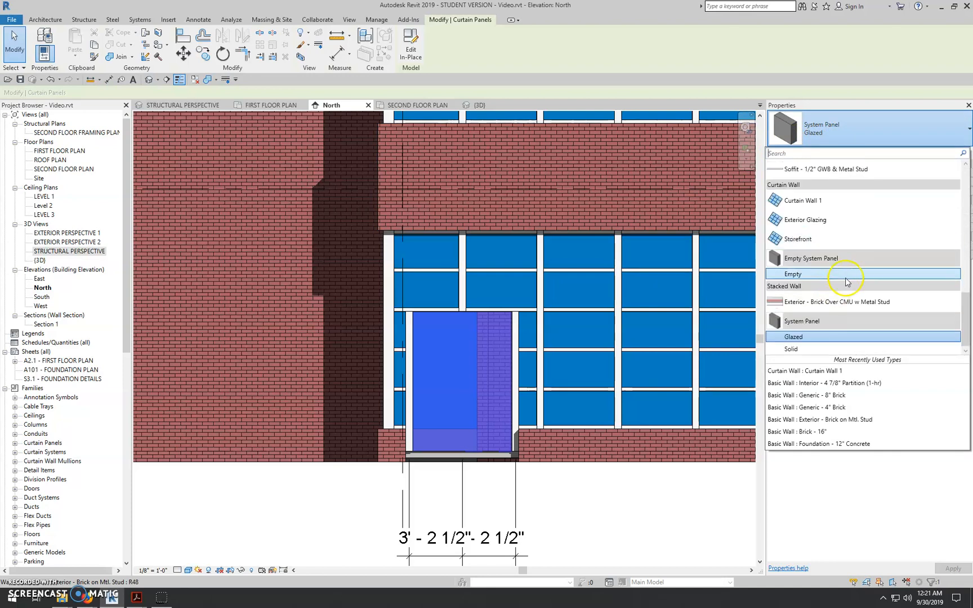
click(669, 275)
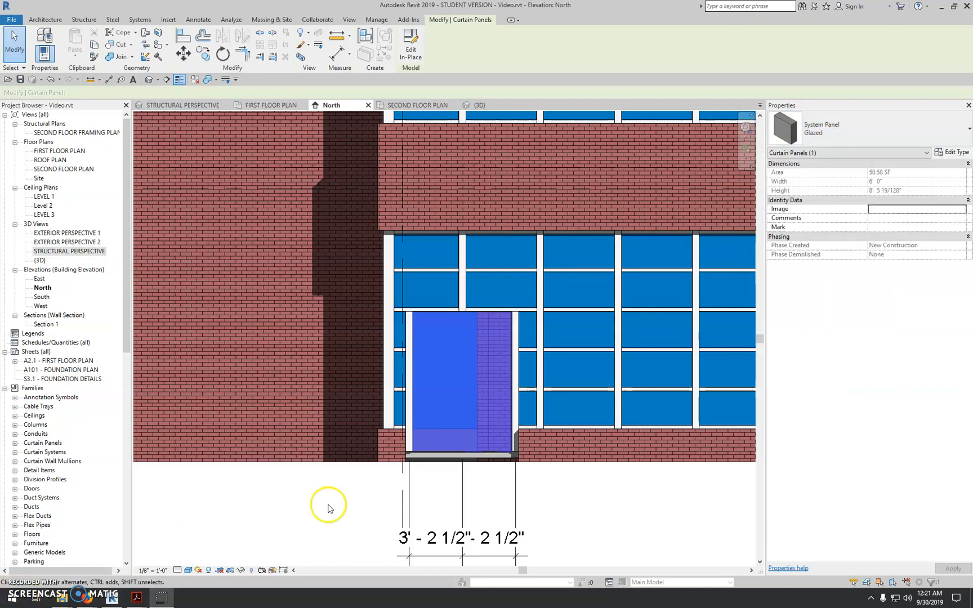
key(Escape)
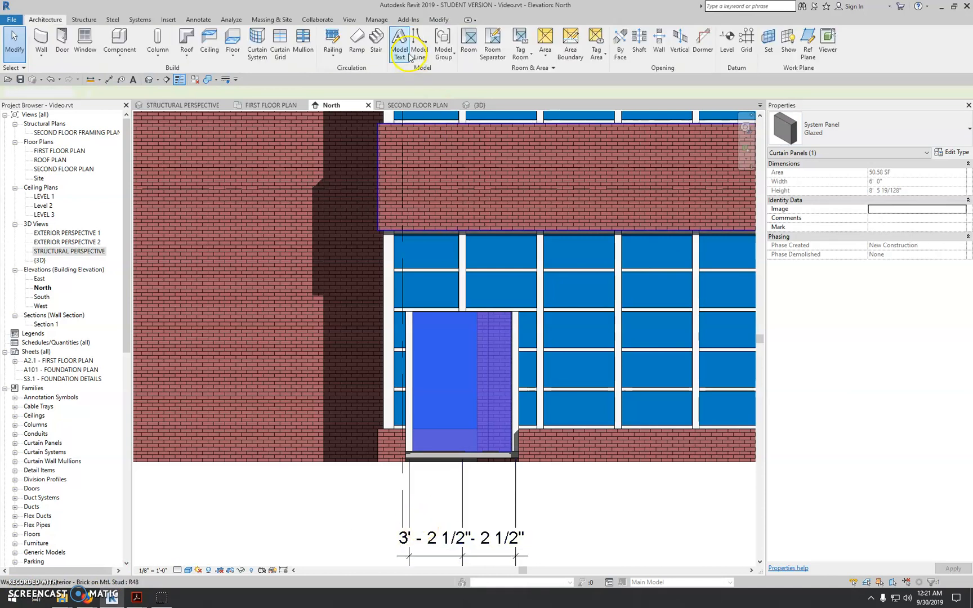
Load the Door-Curtain-Wall-Double-Glass.rfa family from the Doors folder of the US Imperial library
click(168, 20)
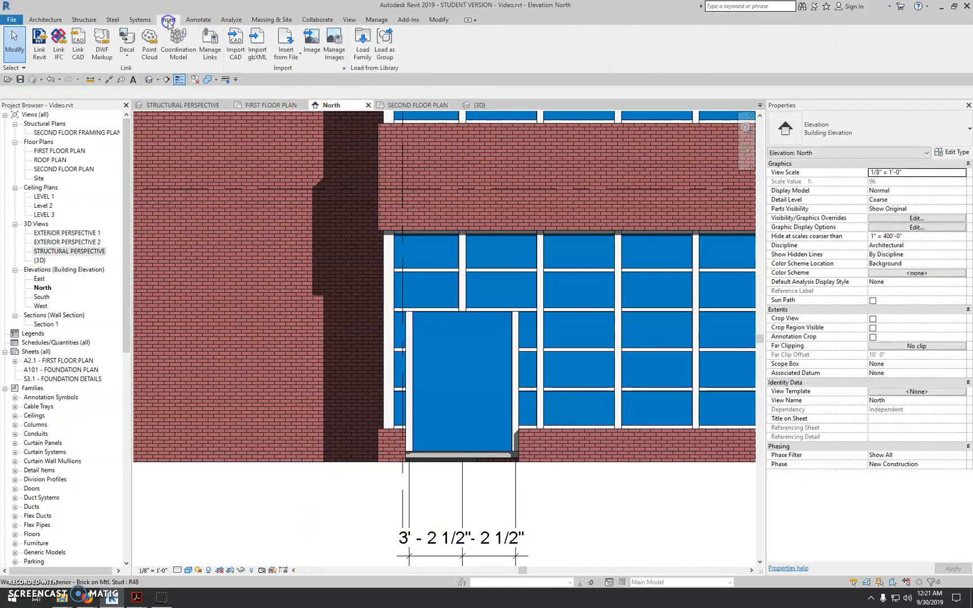
click(362, 40)
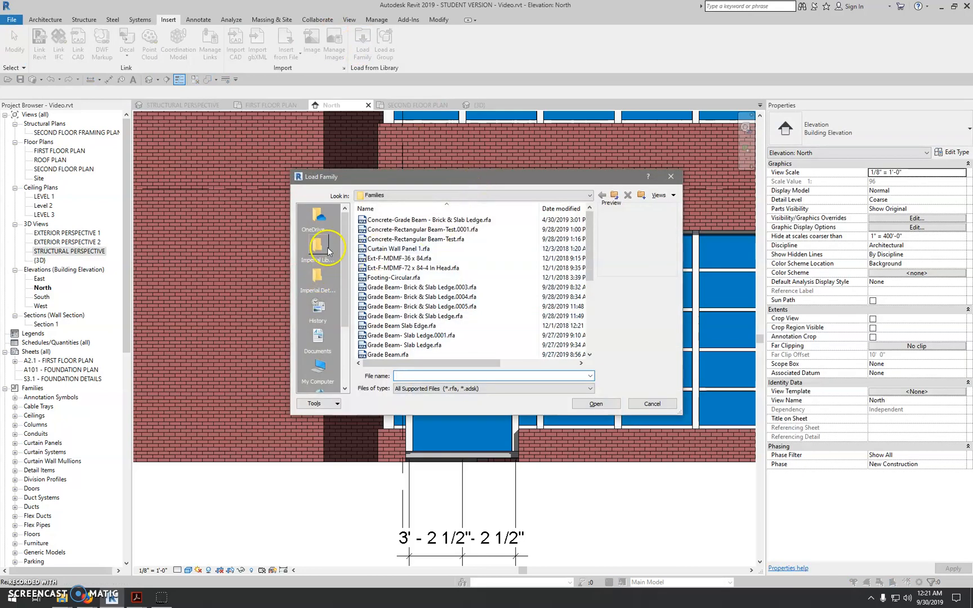
click(319, 248)
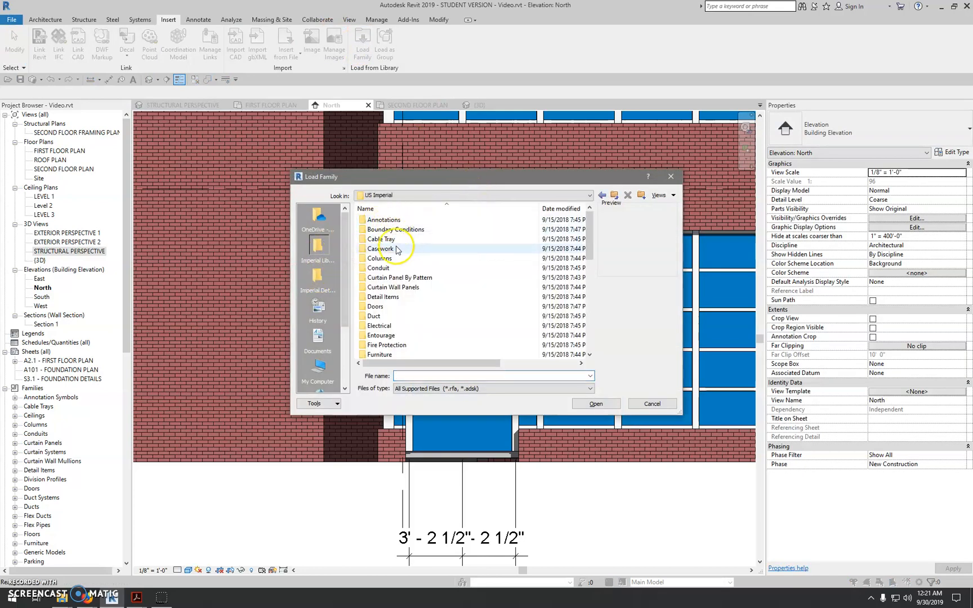
scroll(405, 355, down, 1)
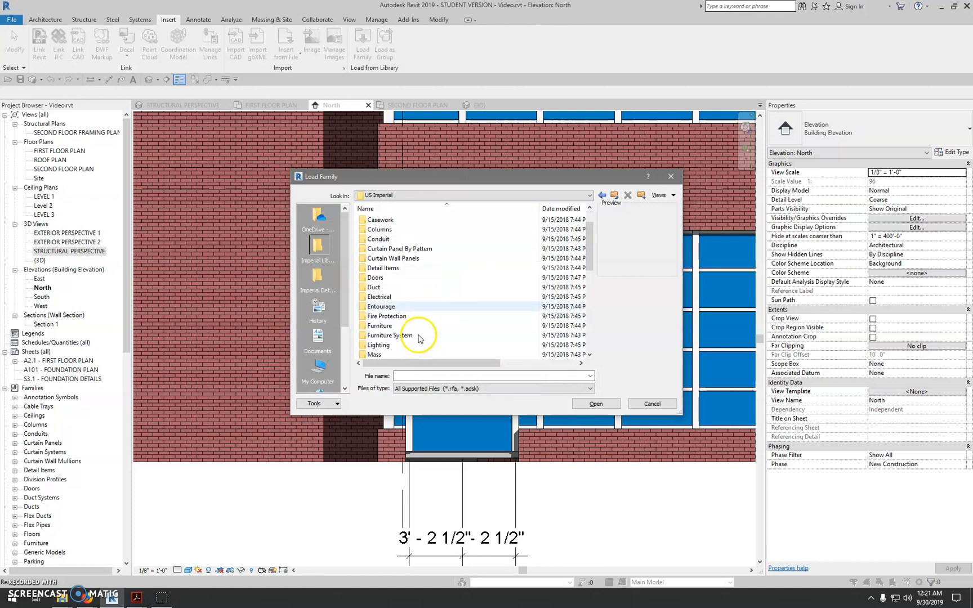
double_click(392, 278)
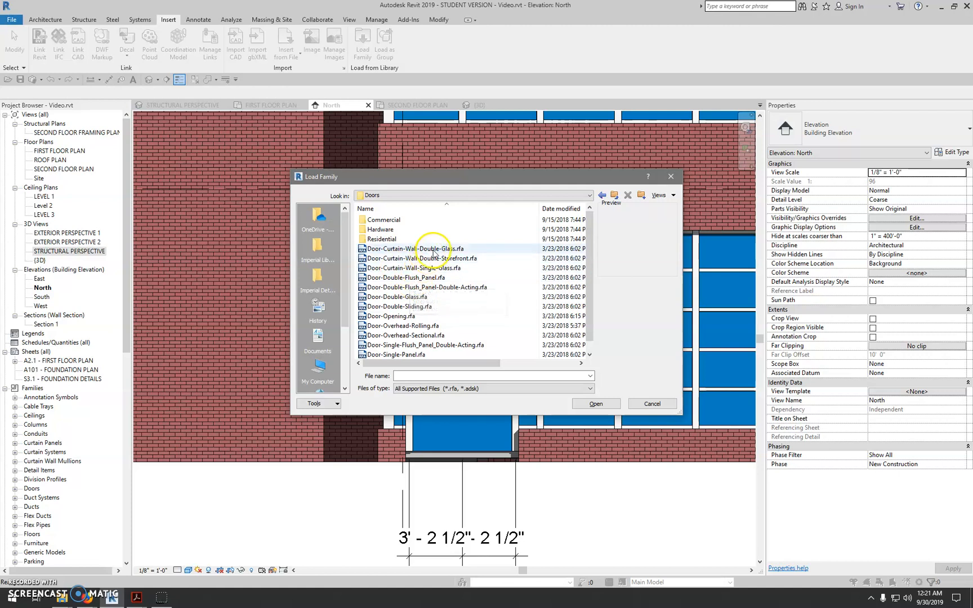
click(407, 250)
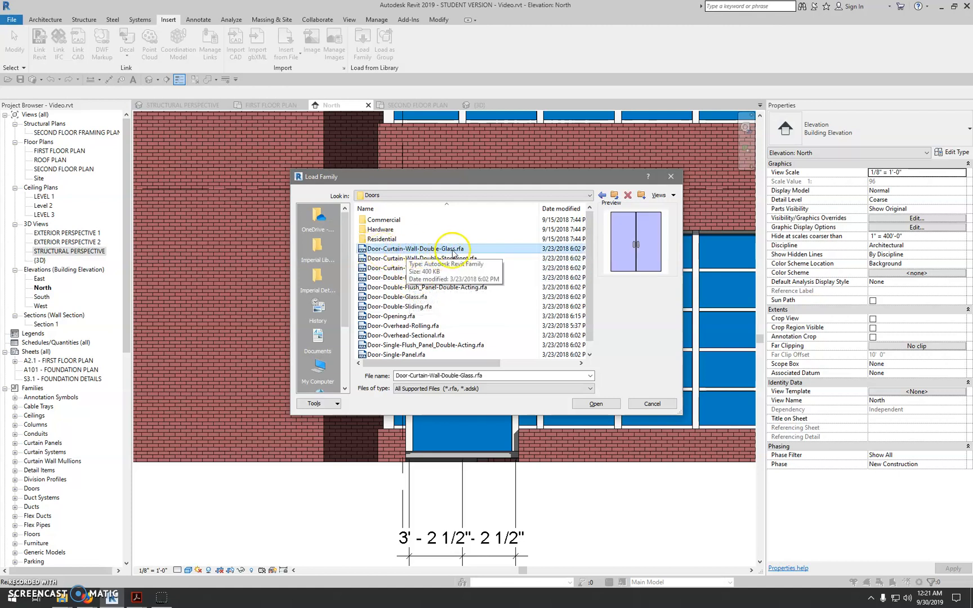
click(598, 404)
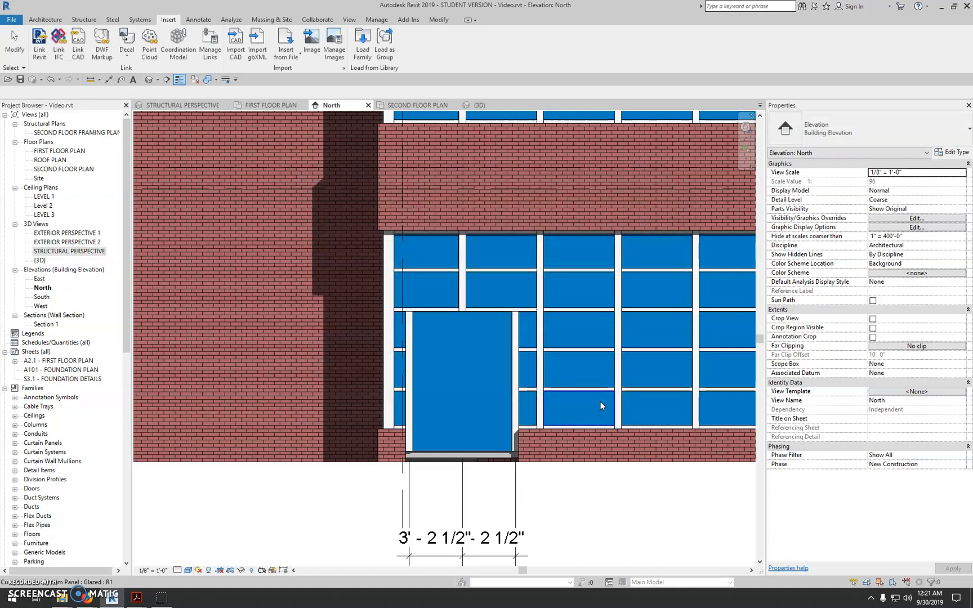
Change the large glazed panel in the framed opening to the Door-Curtain-Wall-Double-Glass type and clear the selection
click(455, 448)
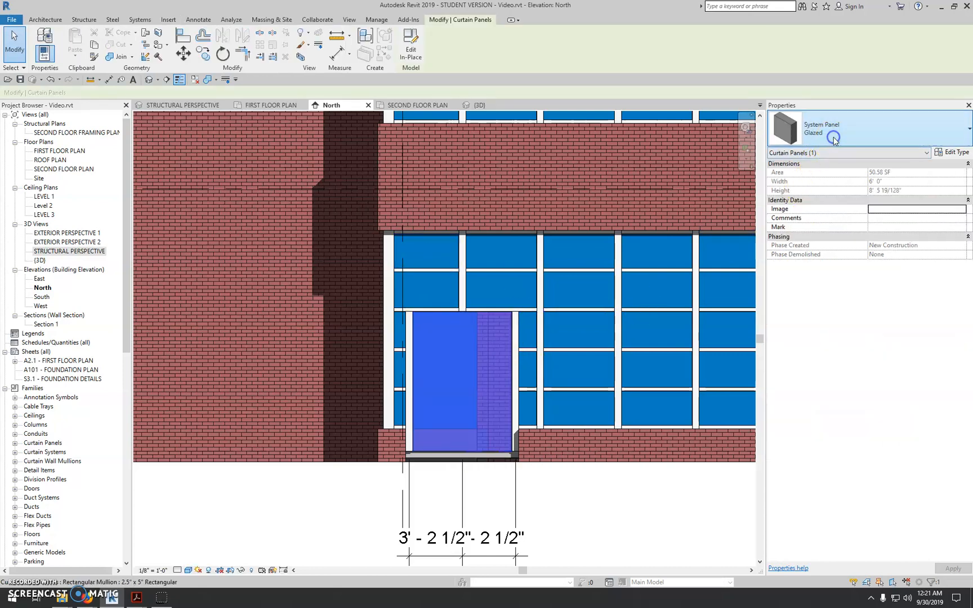
click(834, 140)
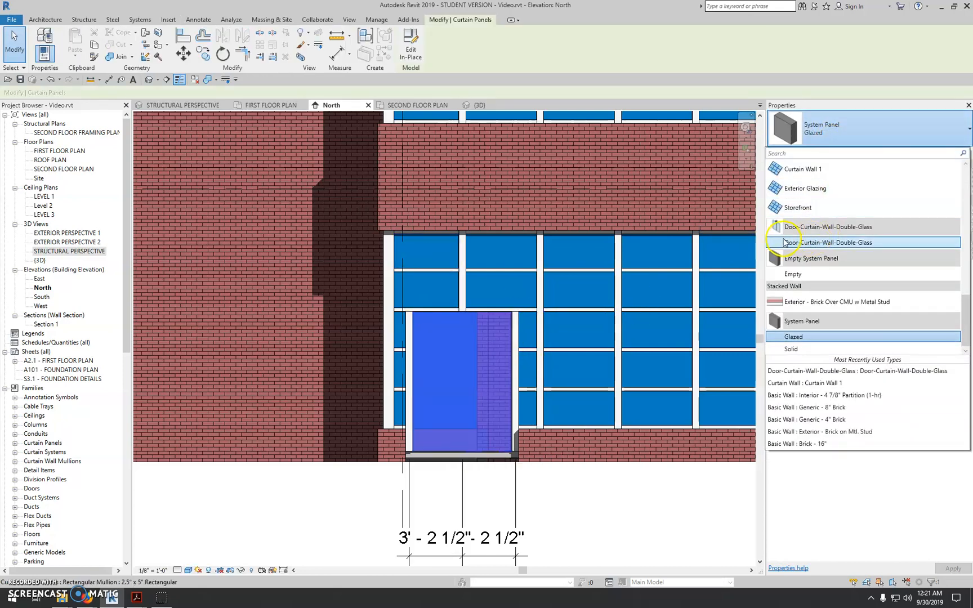
click(857, 243)
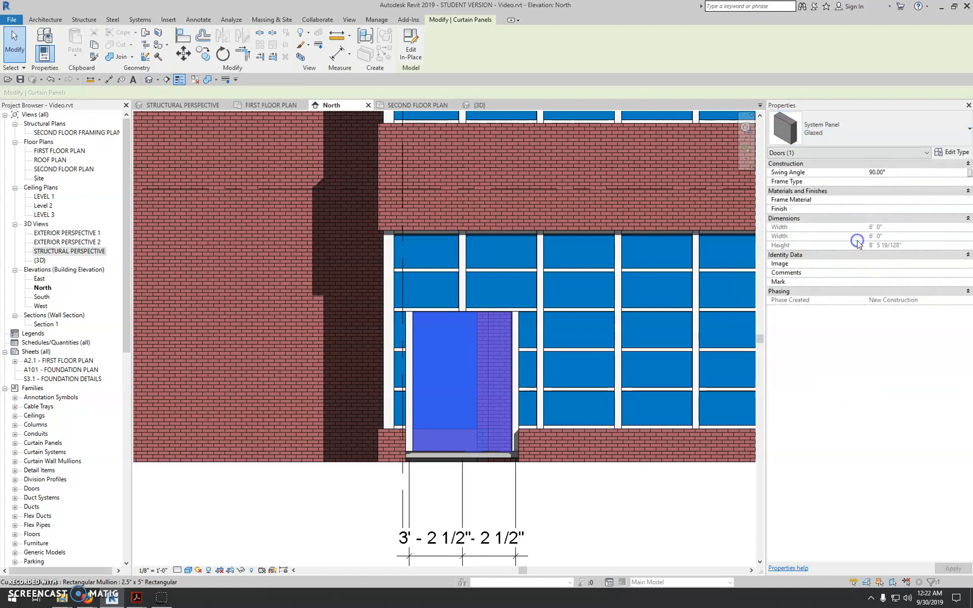
click(600, 540)
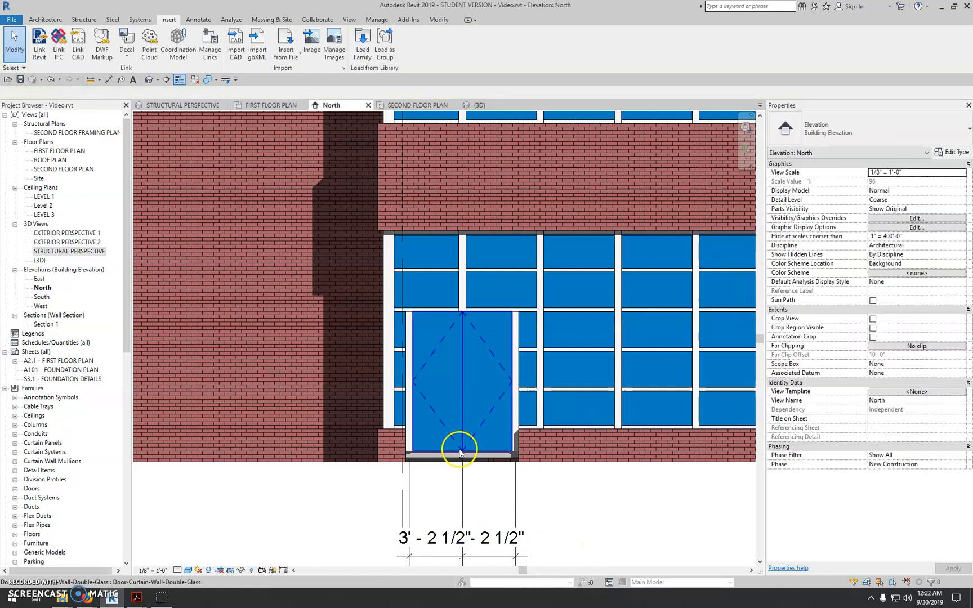
Examine the double glass door and its surrounding mullions in the North elevation's ground-floor curtain wall
scroll(463, 383, up, 2)
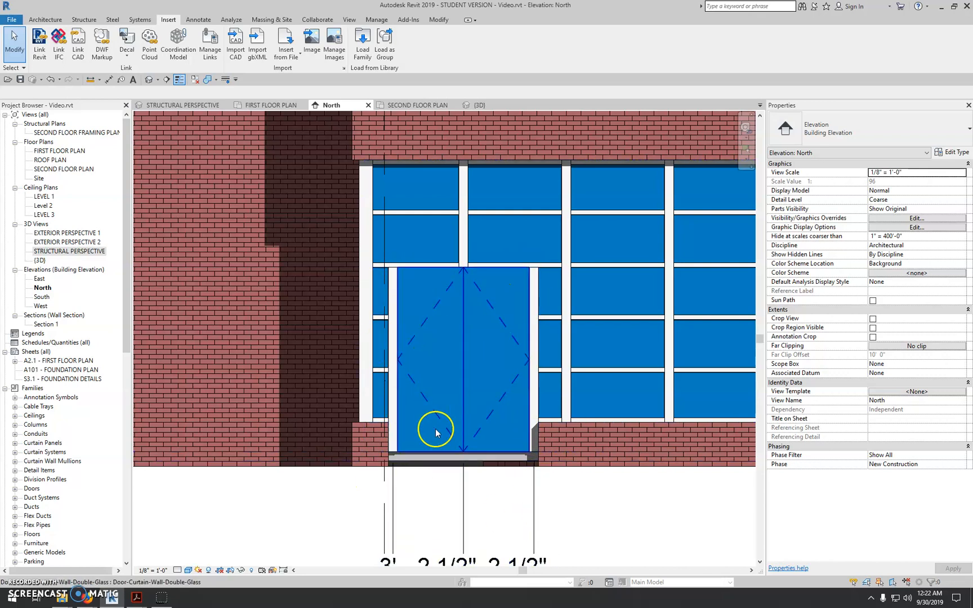
scroll(433, 435, down, 3)
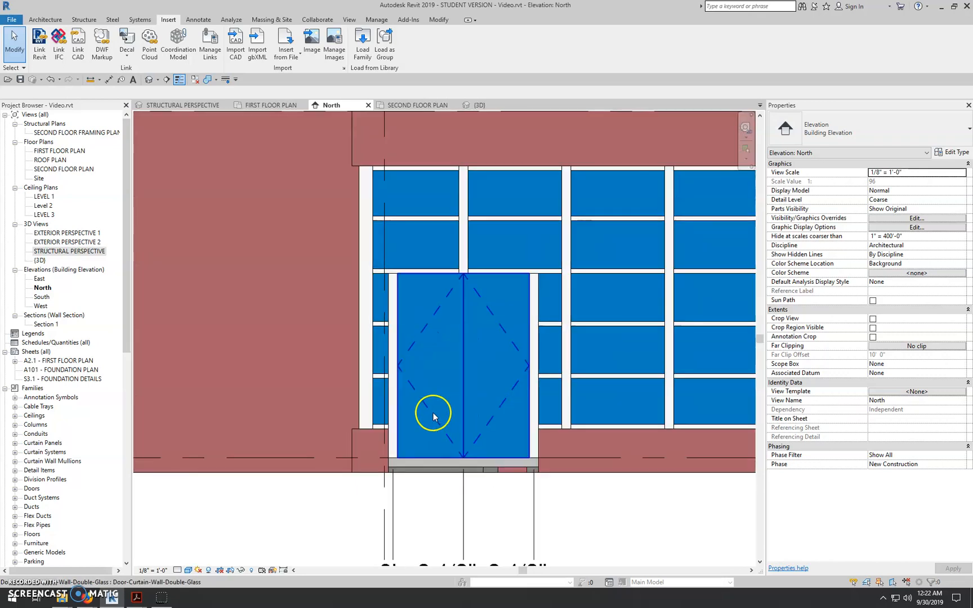
scroll(452, 422, up, 4)
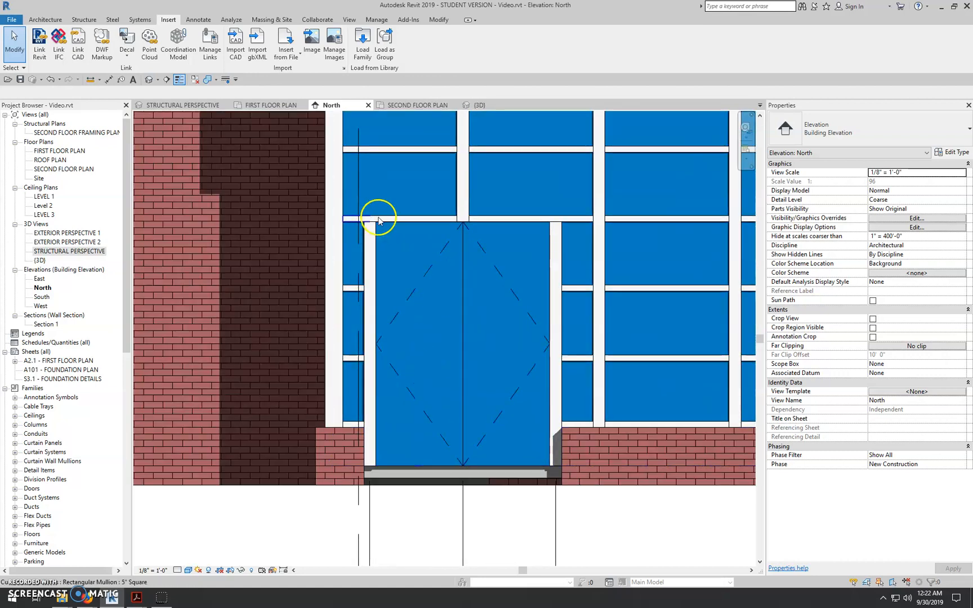
scroll(466, 473, down, 2)
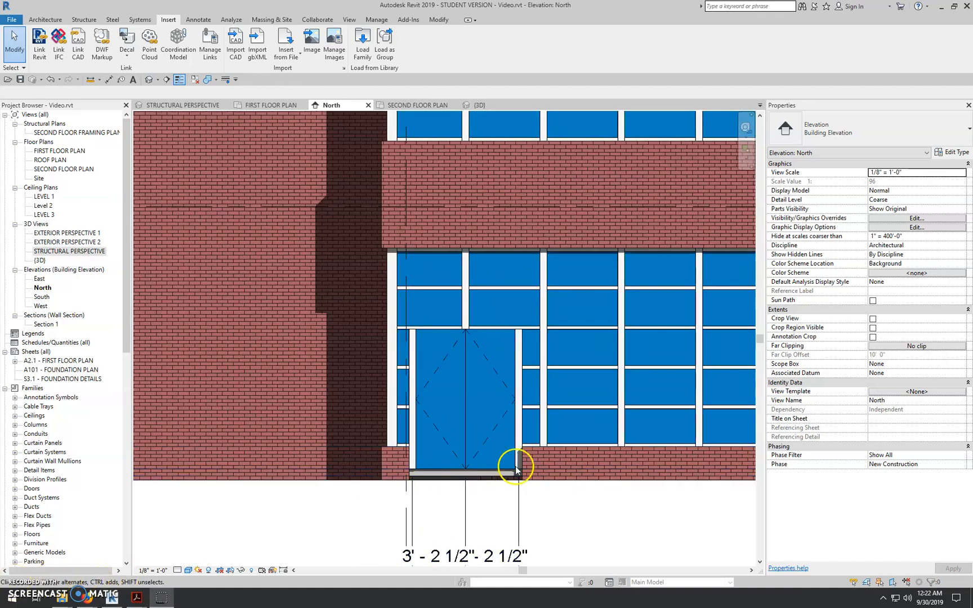
scroll(448, 457, down, 2)
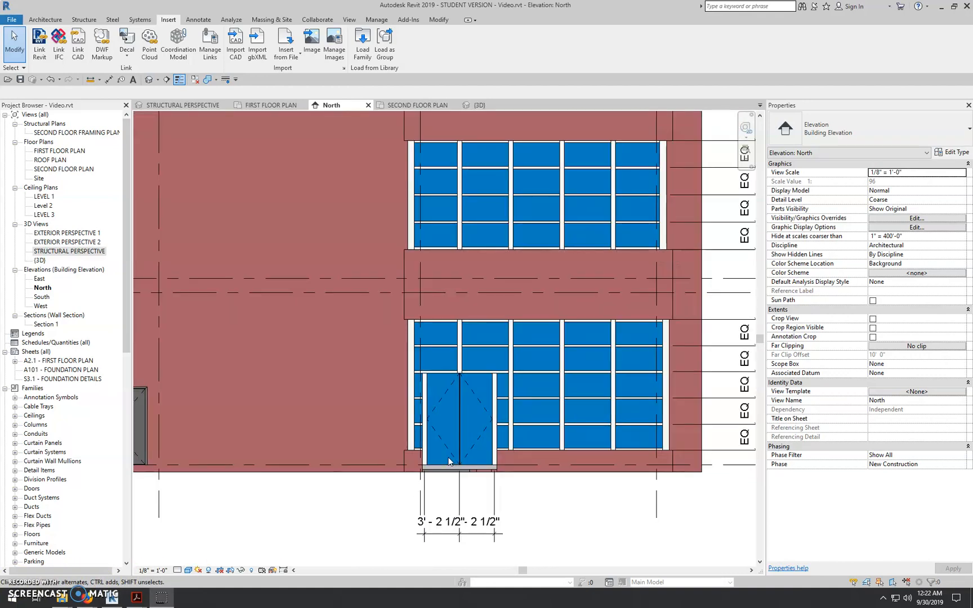
scroll(442, 480, up, 2)
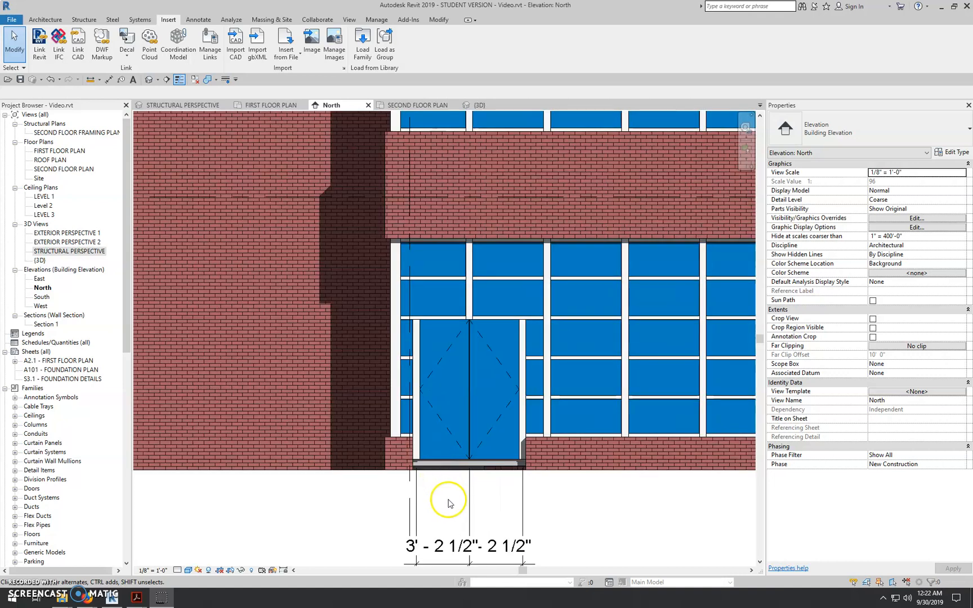
Check the door opening against the North elevation drawing in the reference PDF in Acrobat, and return to the Revit model
mouse_move(137, 596)
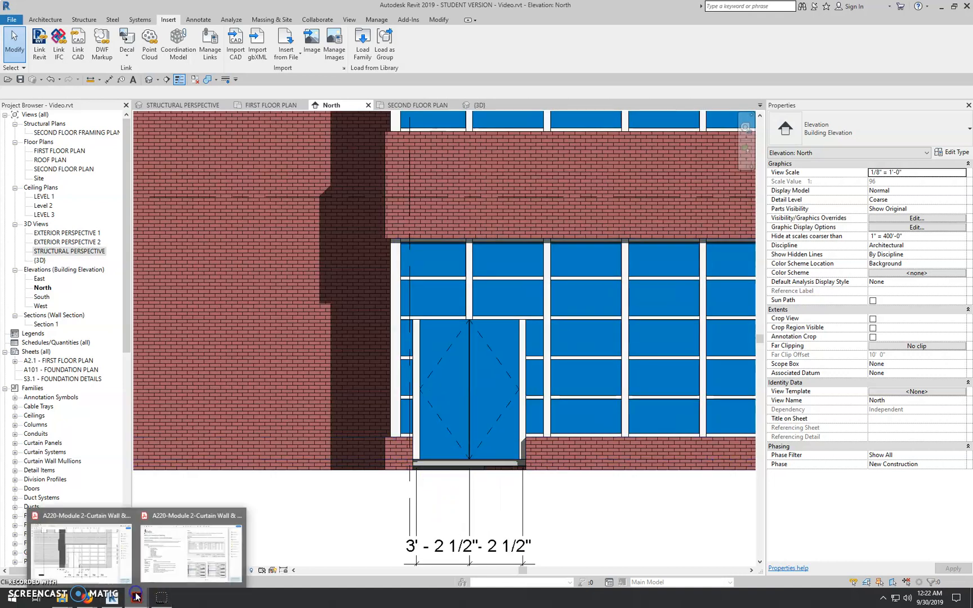
click(111, 559)
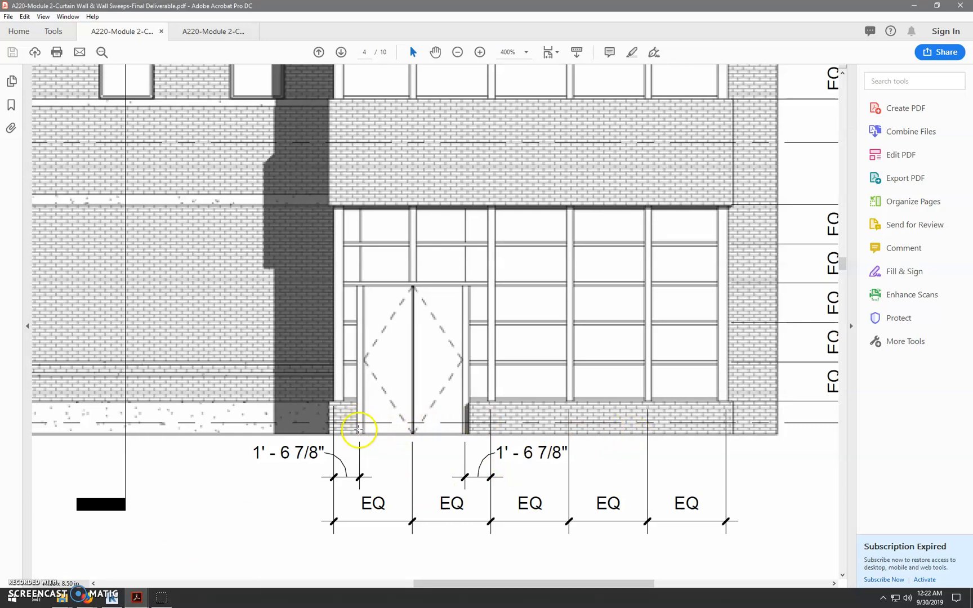
click(111, 597)
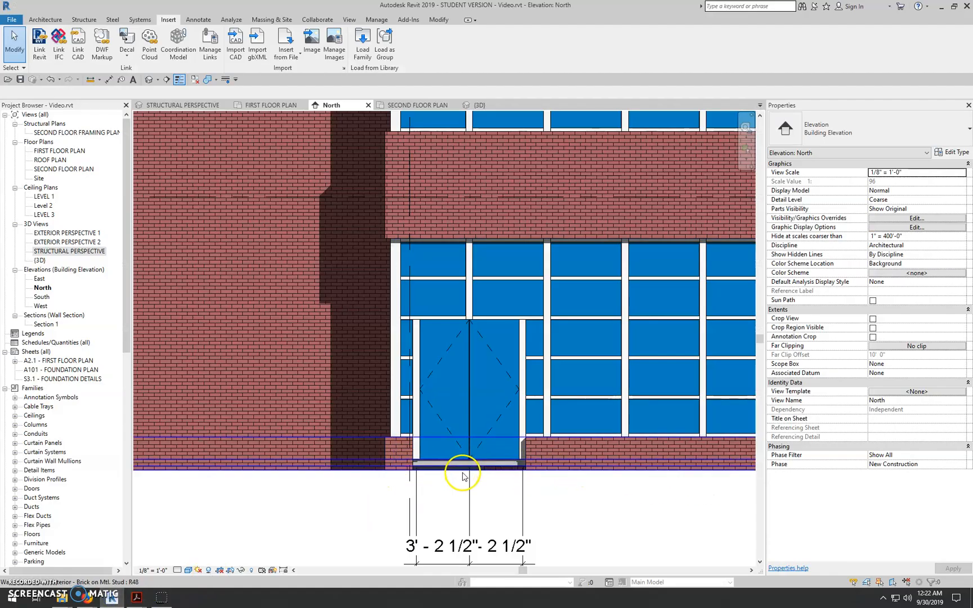
scroll(459, 478, down, 2)
scroll(455, 486, up, 3)
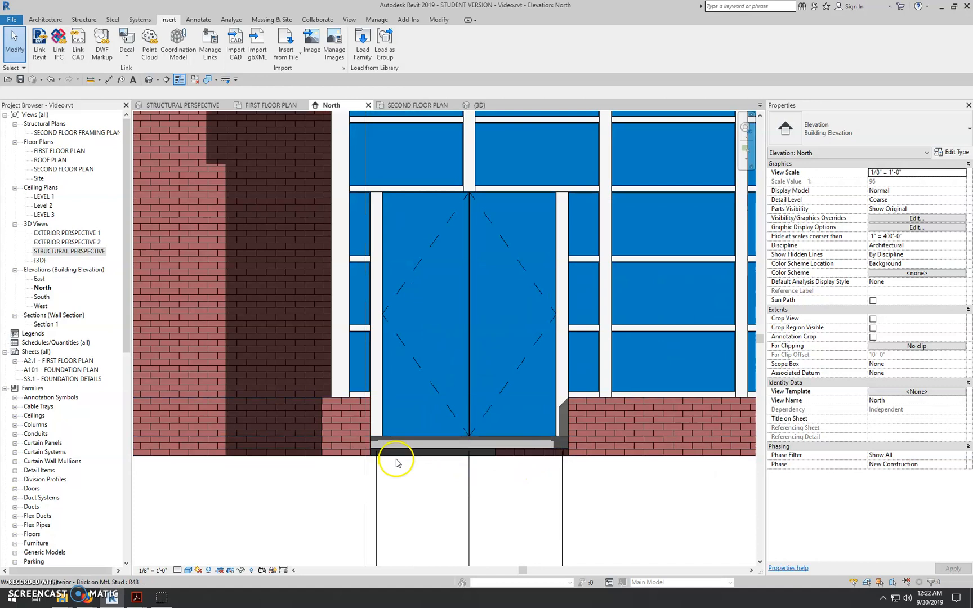
scroll(435, 514, down, 2)
mouse_move(137, 598)
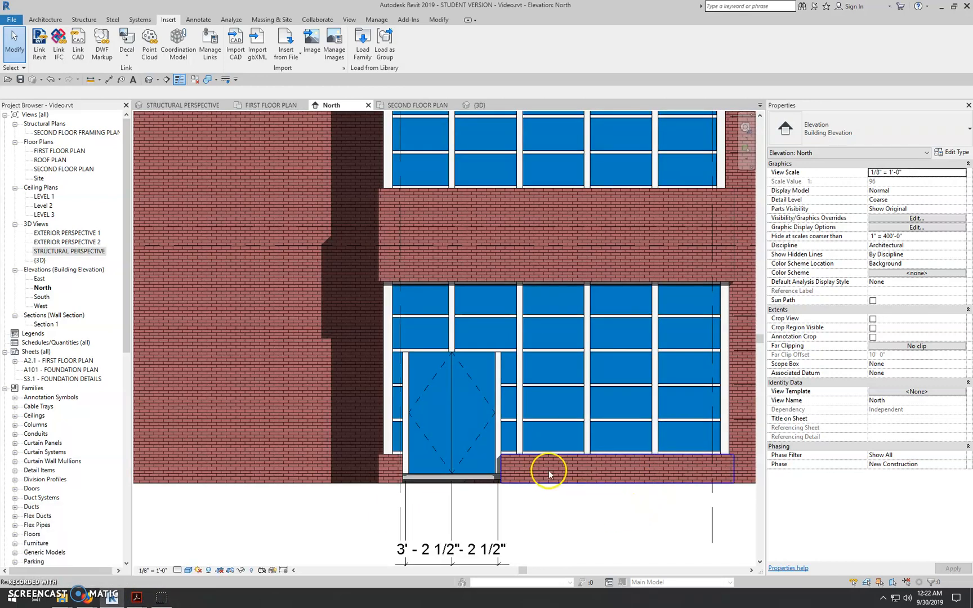
Review the North elevation's two curtain walls together with their horizontal and vertical EQ dimension strings
scroll(544, 469, down, 2)
middle_drag(668, 463, 597, 462)
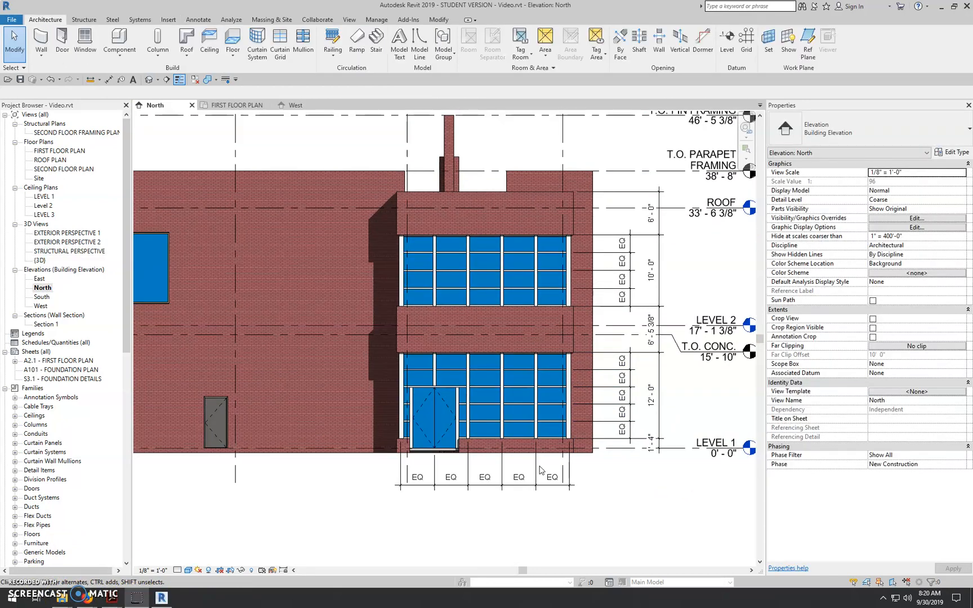
scroll(593, 527, down, 2)
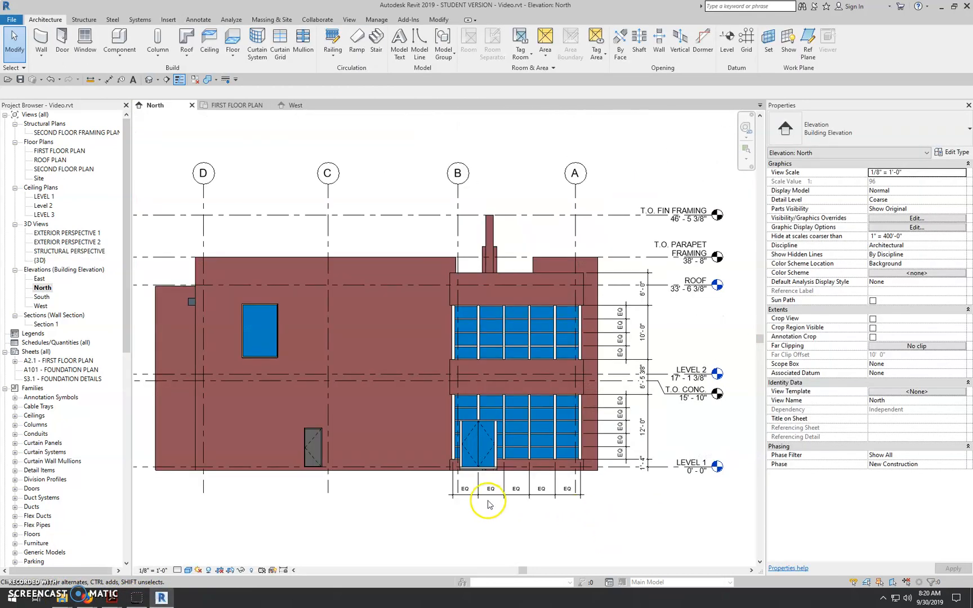
scroll(539, 533, up, 2)
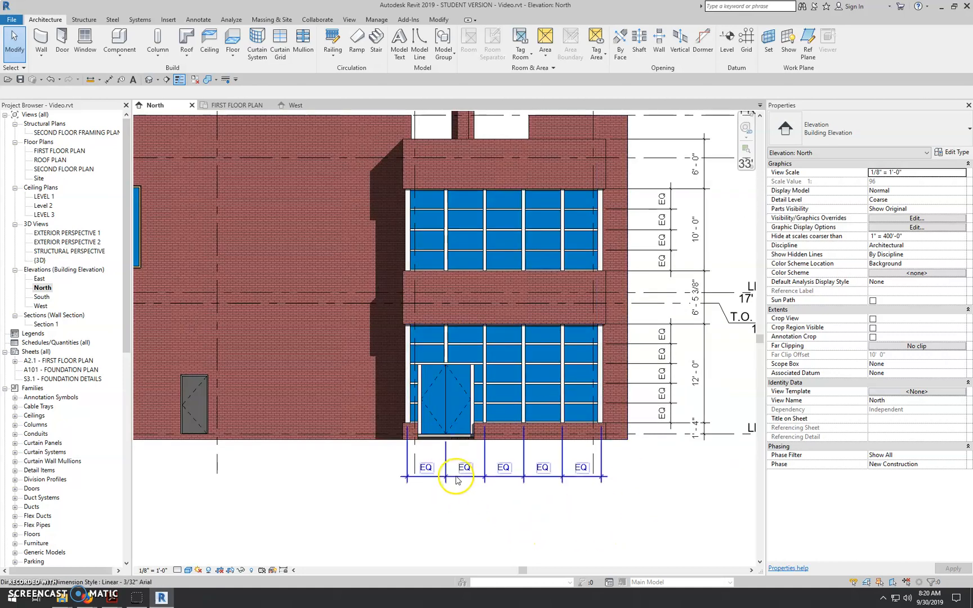
scroll(536, 482, up, 1)
middle_drag(536, 482, 474, 499)
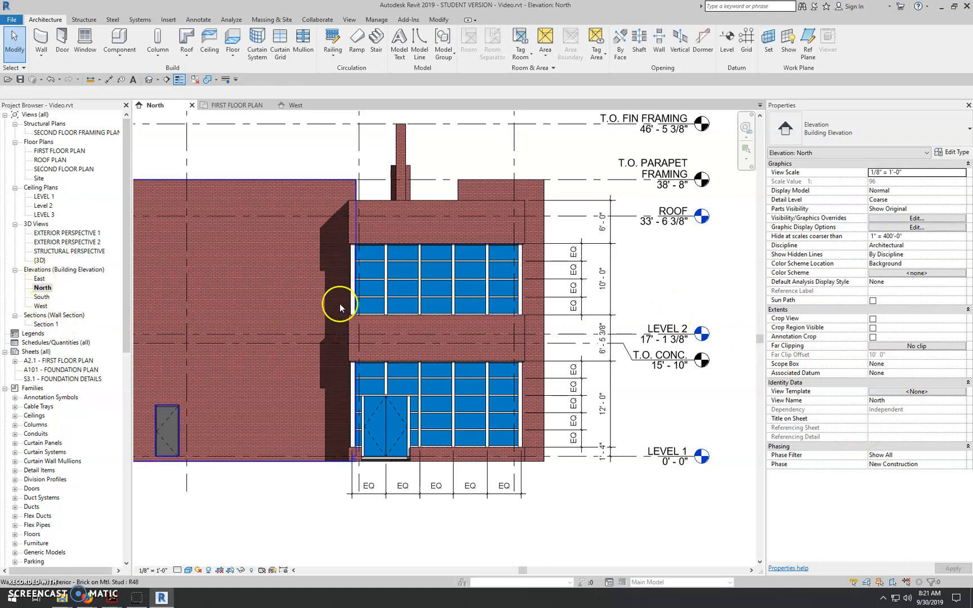
Open the East elevation and examine the narrow Curtain Wall 1 returns on both floors beside the brick wall
click(35, 280)
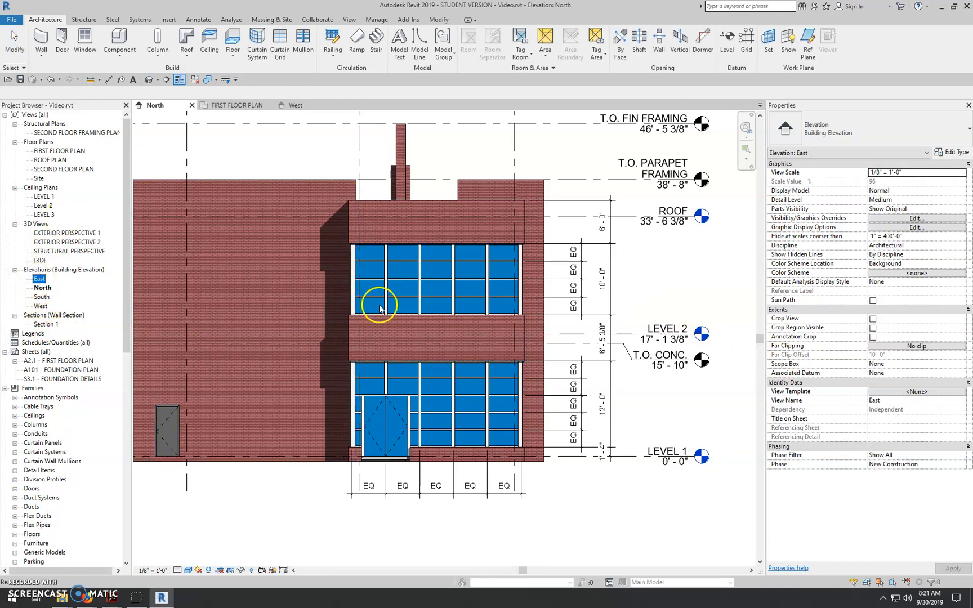
double_click(39, 281)
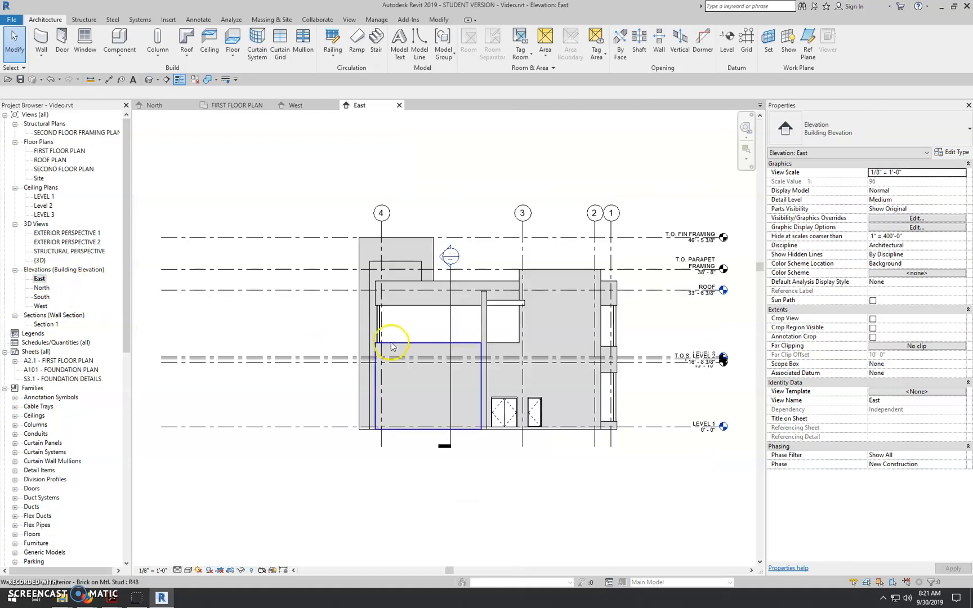
scroll(642, 357, up, 5)
scroll(641, 358, up, 5)
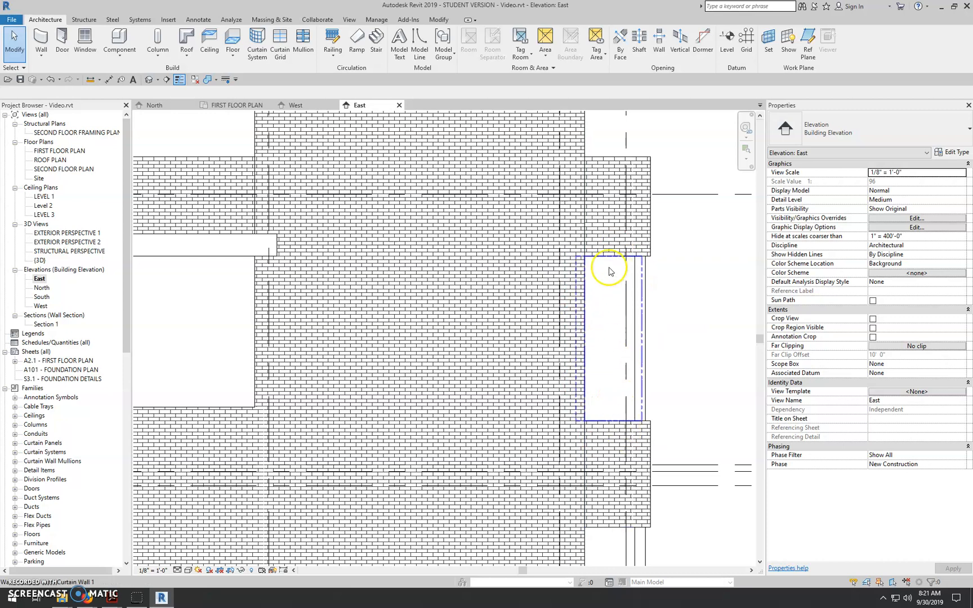
scroll(594, 307, down, 2)
middle_drag(614, 421, 617, 334)
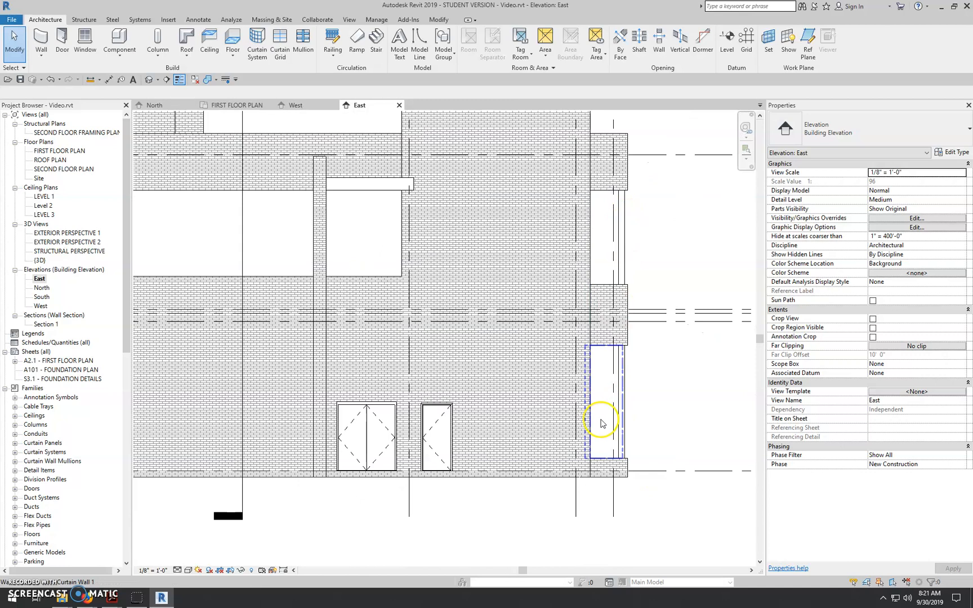
Open the West elevation and compare its blank curtain walls with sheet A7.04, WEST ELEVATION, in the reference PDF in Acrobat
double_click(39, 306)
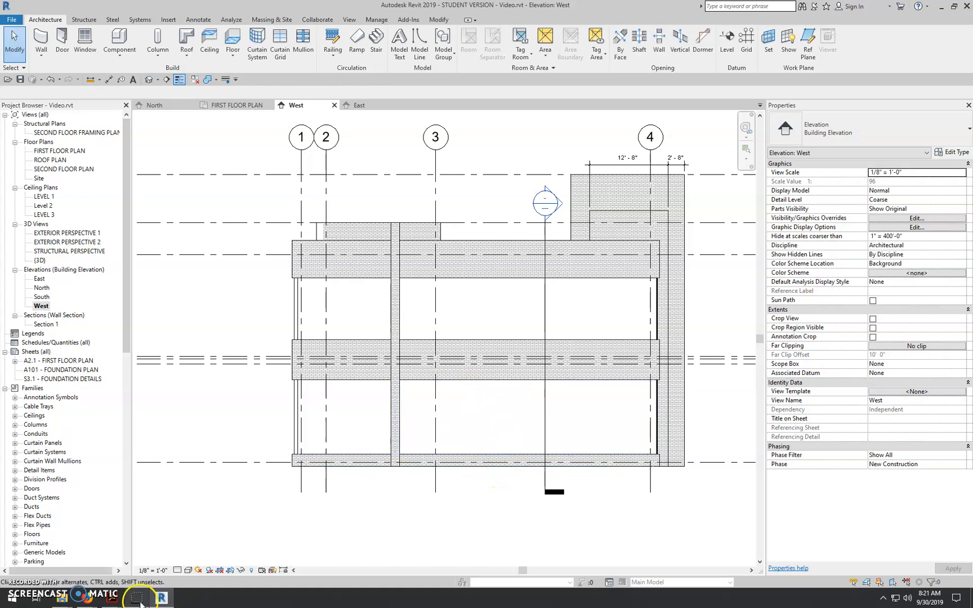
mouse_move(112, 598)
click(78, 555)
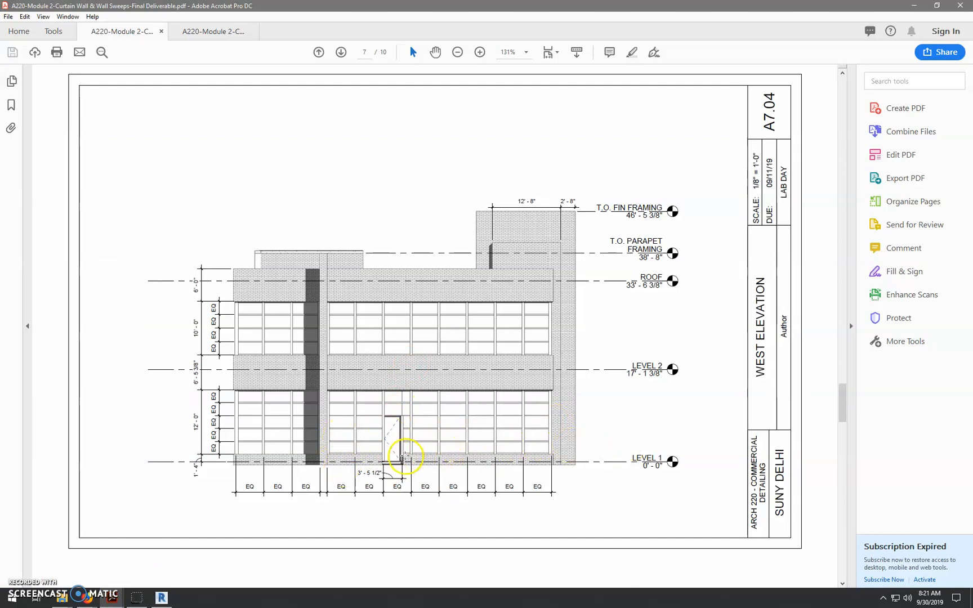
scroll(388, 465, up, 1)
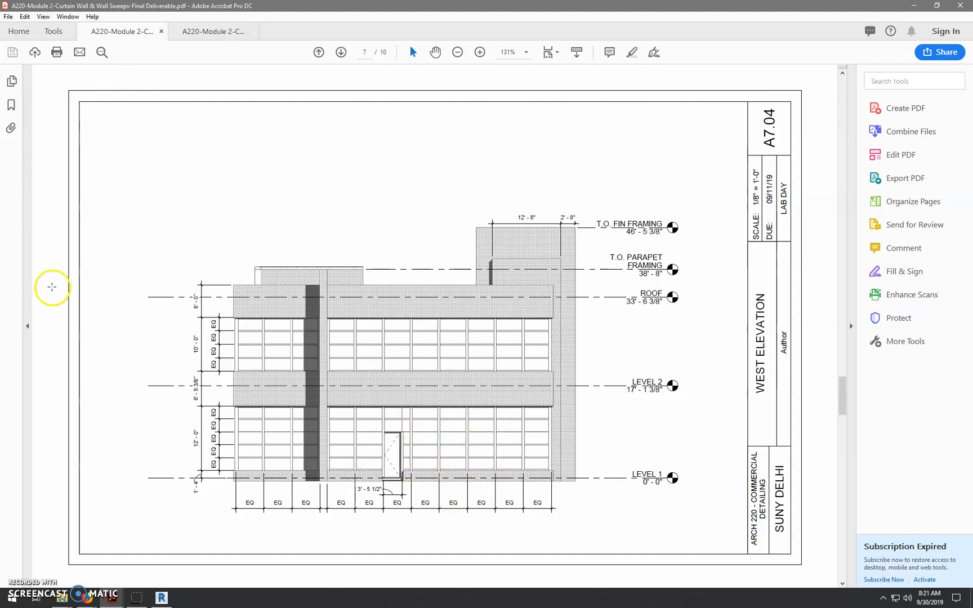
Examine the grid spacing and door location of the patio curtain wall on sheet A7.05, PATIO ELEVATIONS
scroll(406, 374, down, 10)
scroll(407, 362, down, 2)
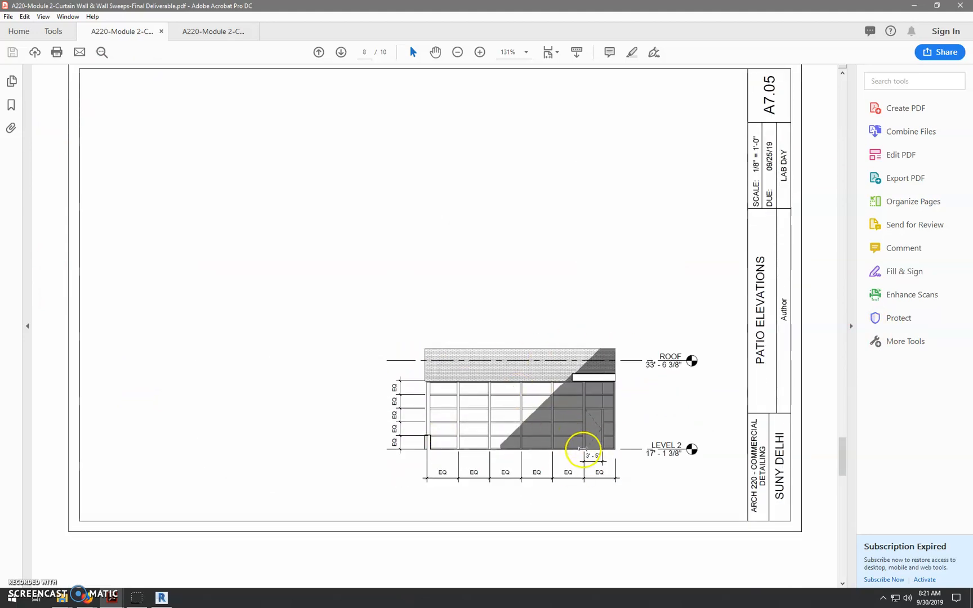
ctrl+scroll(579, 449, up, 2)
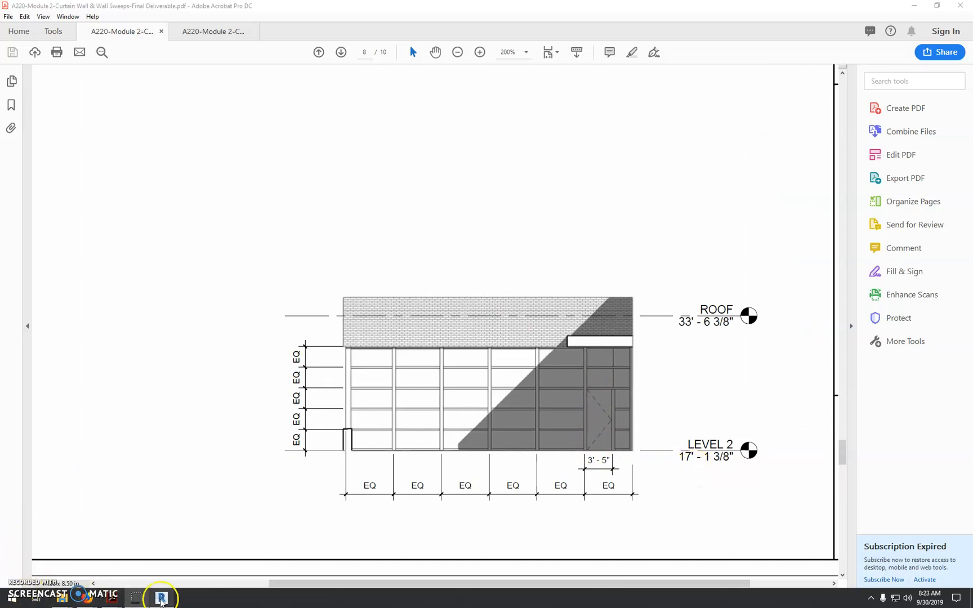
Return to Revit, open the SECOND FLOOR PLAN, and examine the patio curtain wall and the East elevation marker
click(161, 597)
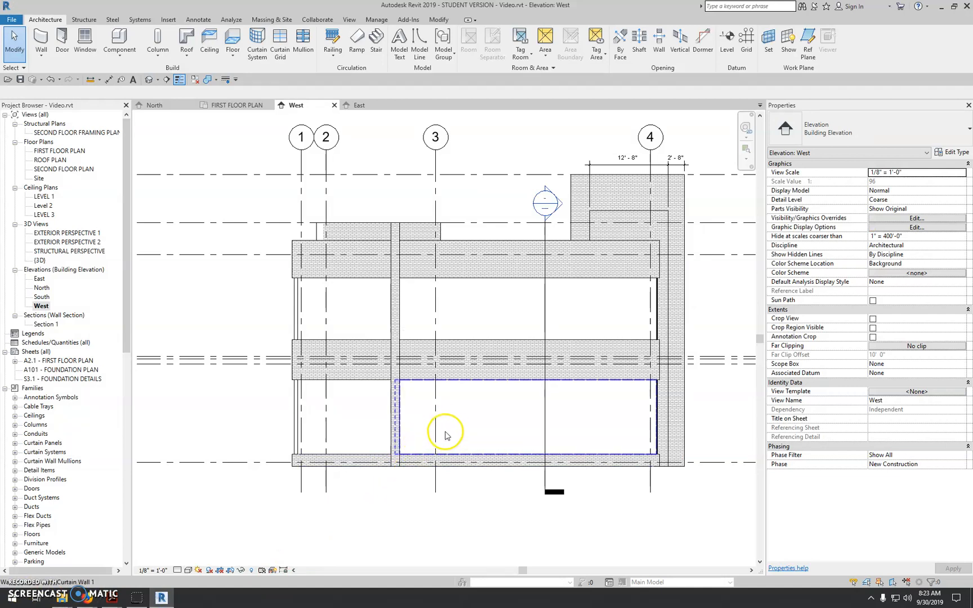
double_click(75, 170)
scroll(439, 350, up, 4)
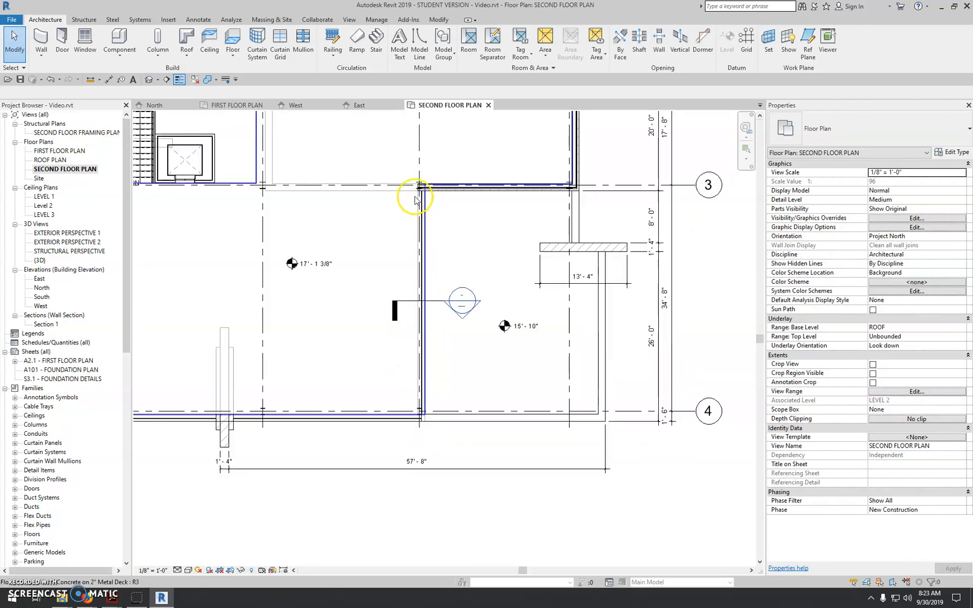
scroll(418, 419, down, 2)
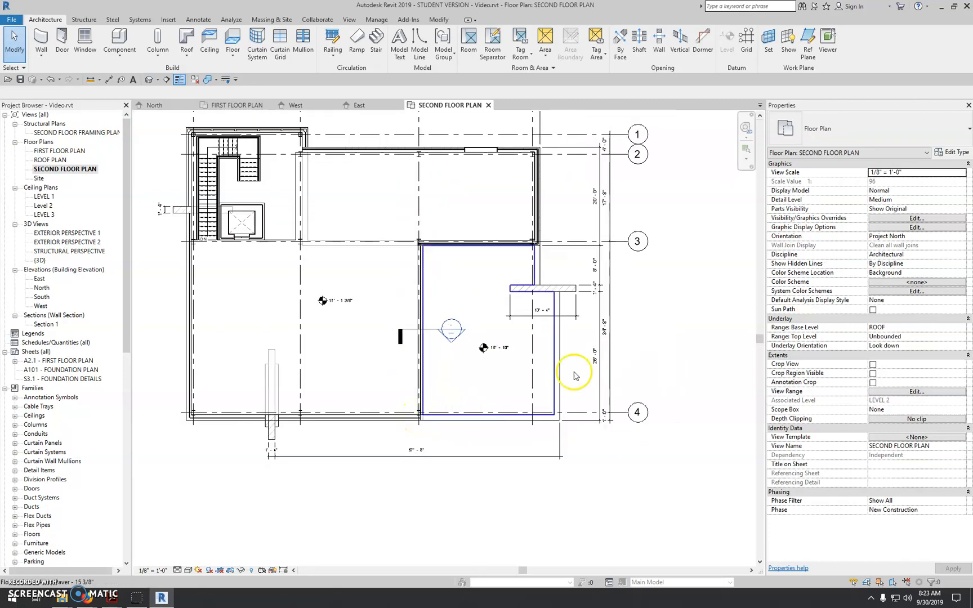
scroll(492, 385, up, 1)
scroll(492, 384, down, 2)
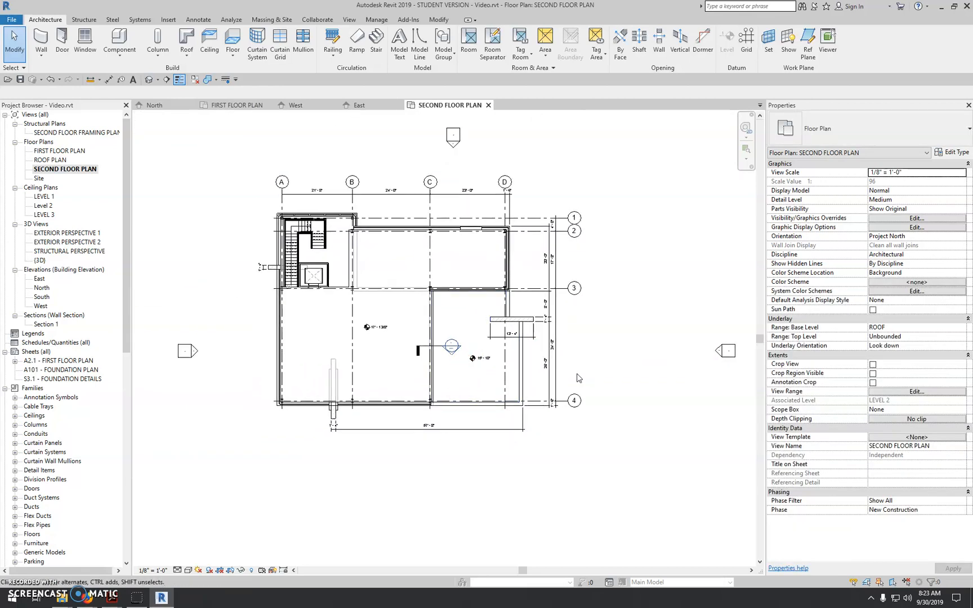
click(718, 353)
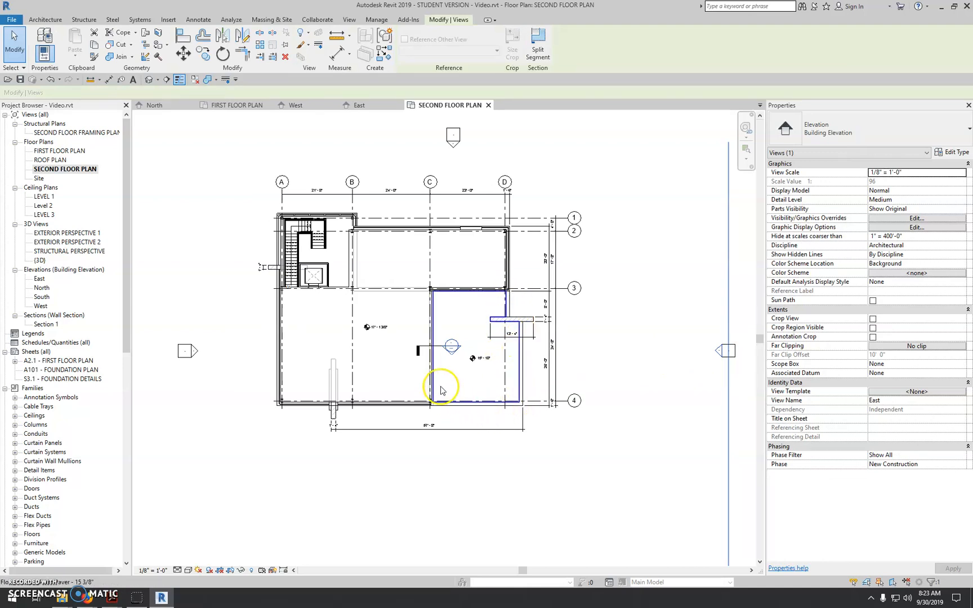
scroll(441, 390, up, 4)
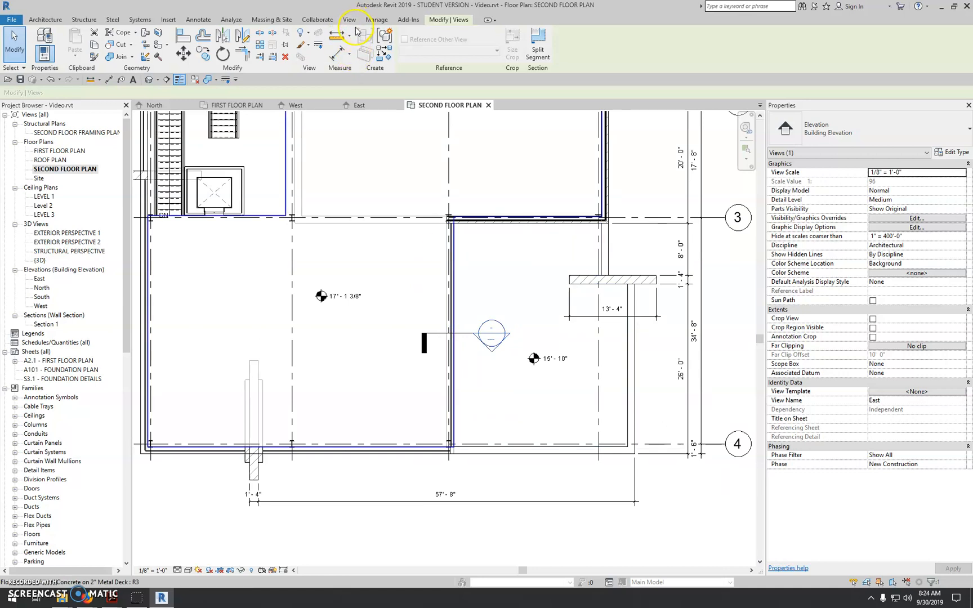
key(Escape)
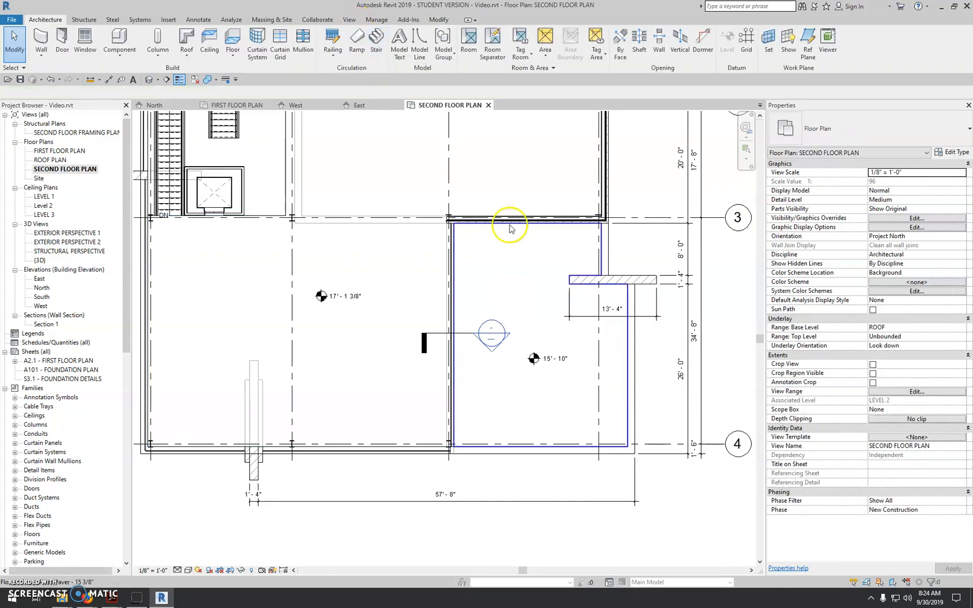
Place a Building Elevation marker on the second-floor patio, facing the curtain wall between grids 3 and 4
click(349, 20)
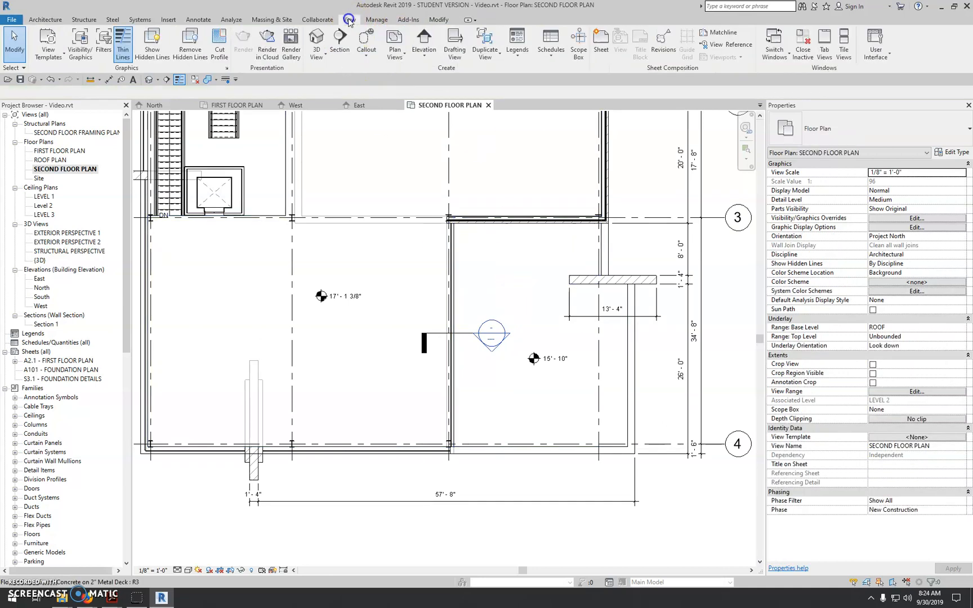
click(425, 55)
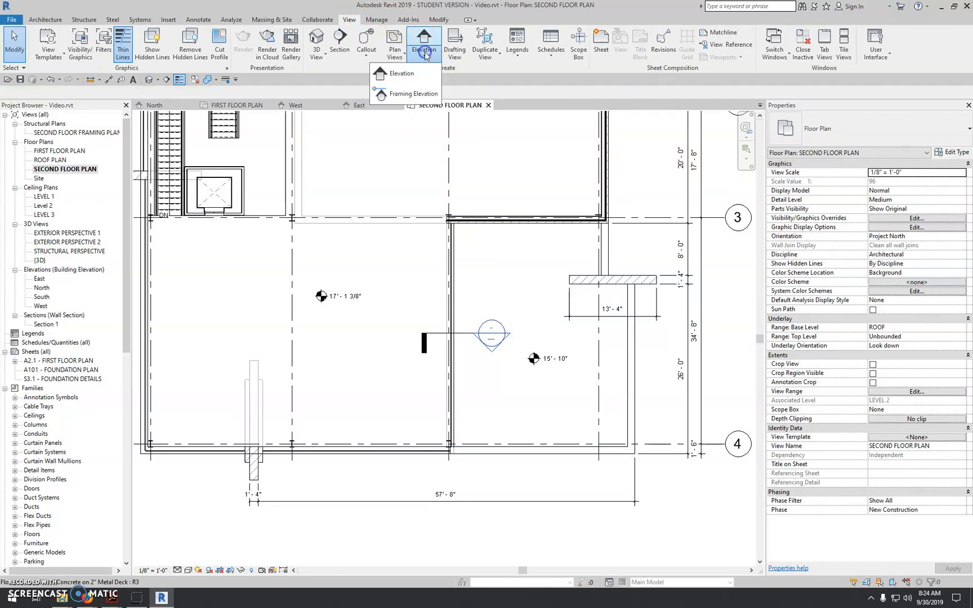
click(401, 73)
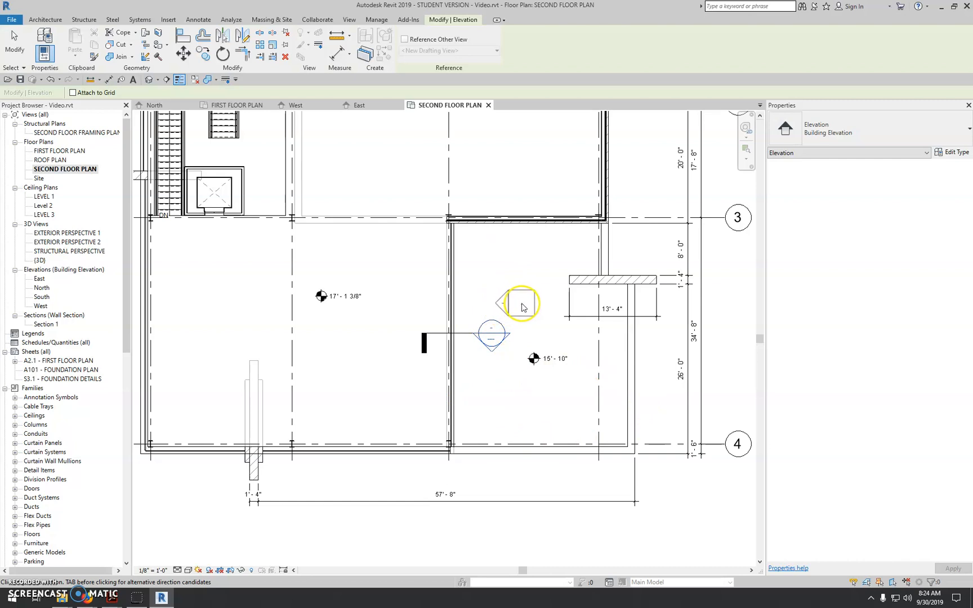
click(522, 308)
click(685, 395)
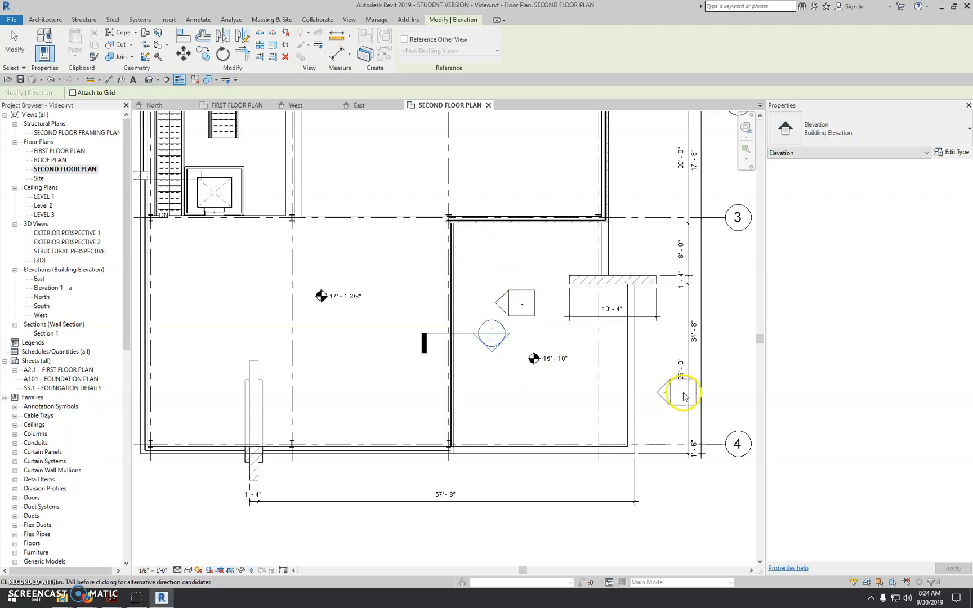
key(Escape)
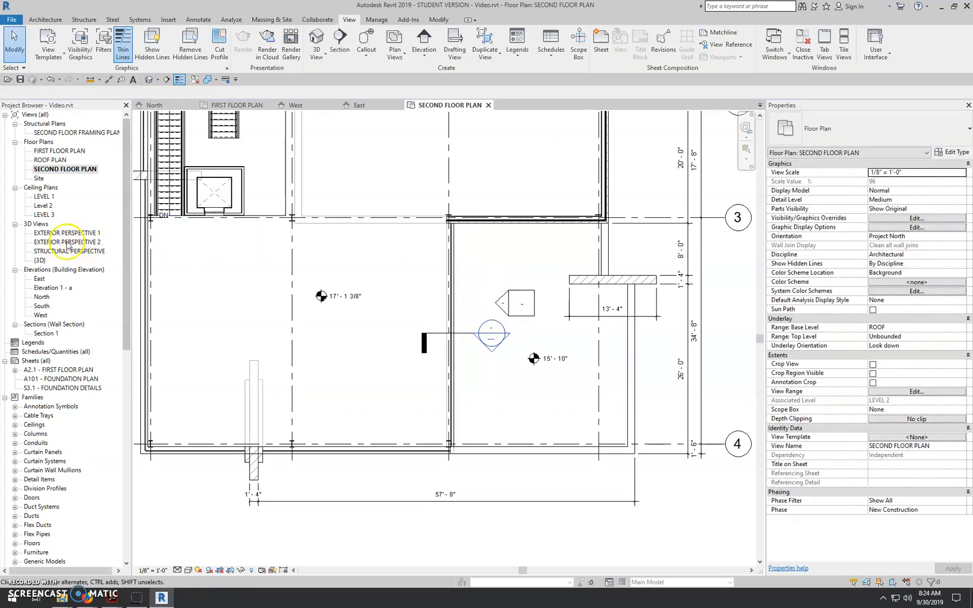
Open the patio elevation view Elevation 1 - a
click(66, 290)
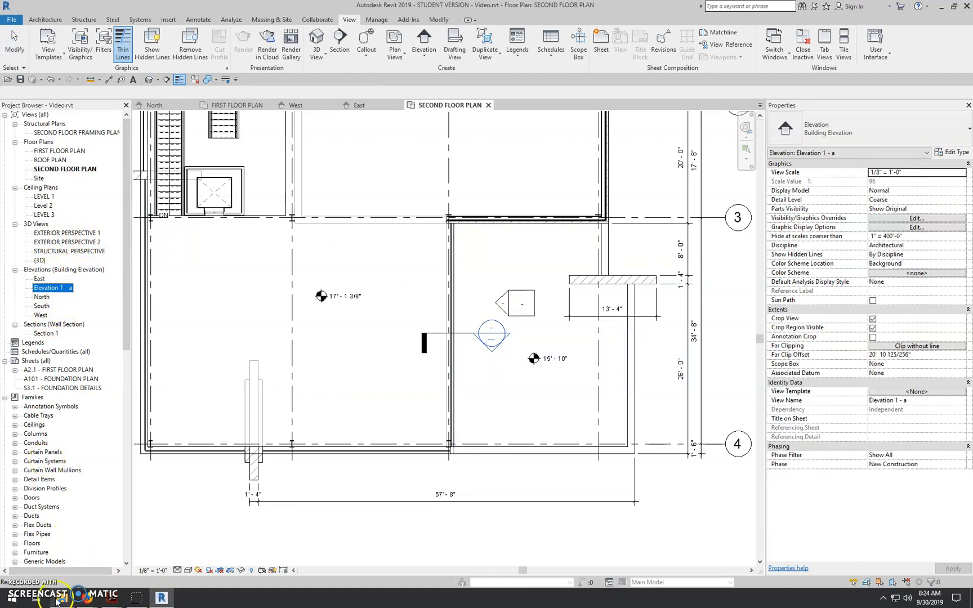
click(136, 600)
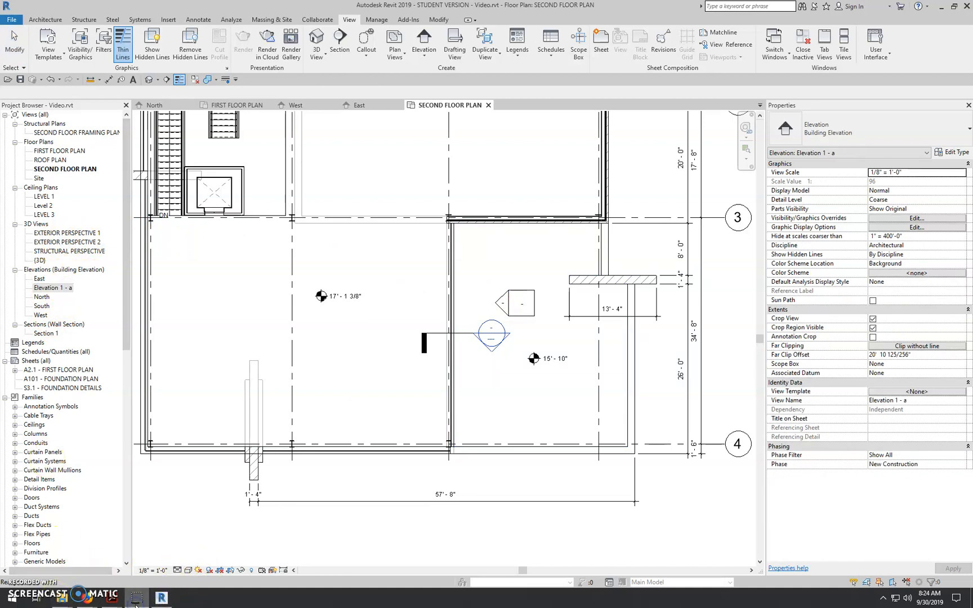
double_click(64, 288)
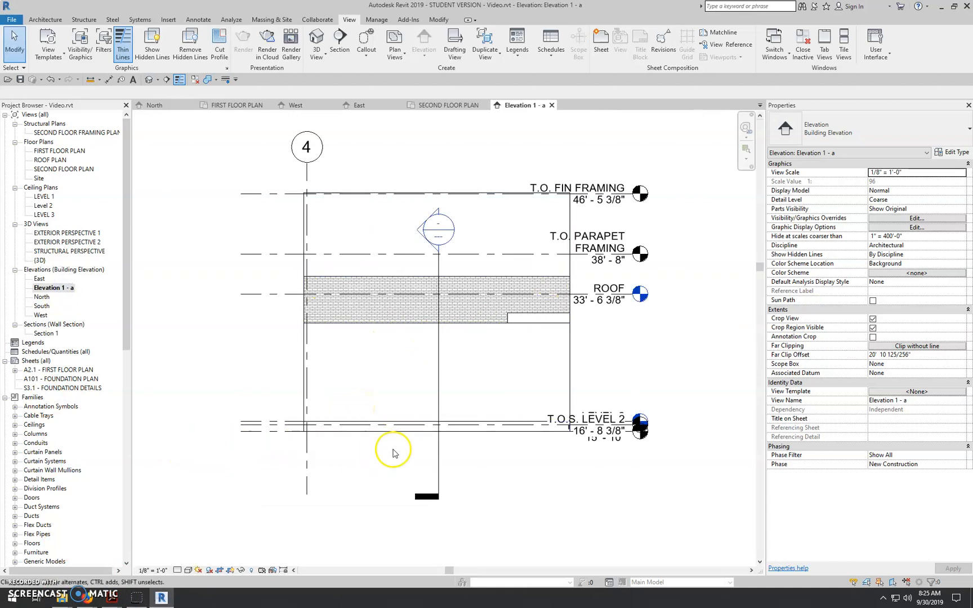
middle_drag(441, 407, 463, 411)
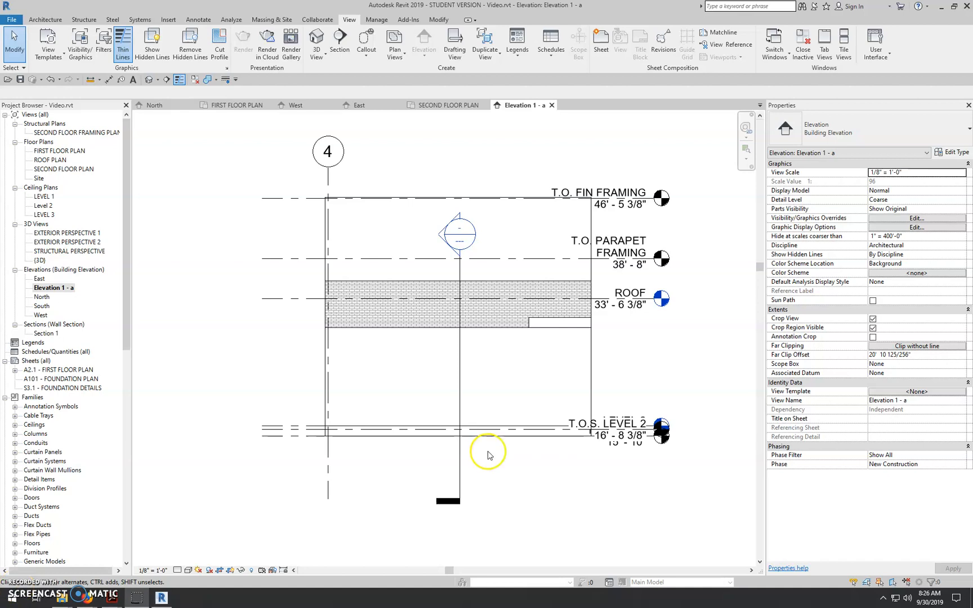
Resize the crop region with its left edge beyond the wall end, its lower edge at LEVEL 2 and its upper edge just above T.O. PARAPET FRAMING
scroll(488, 455, up, 3)
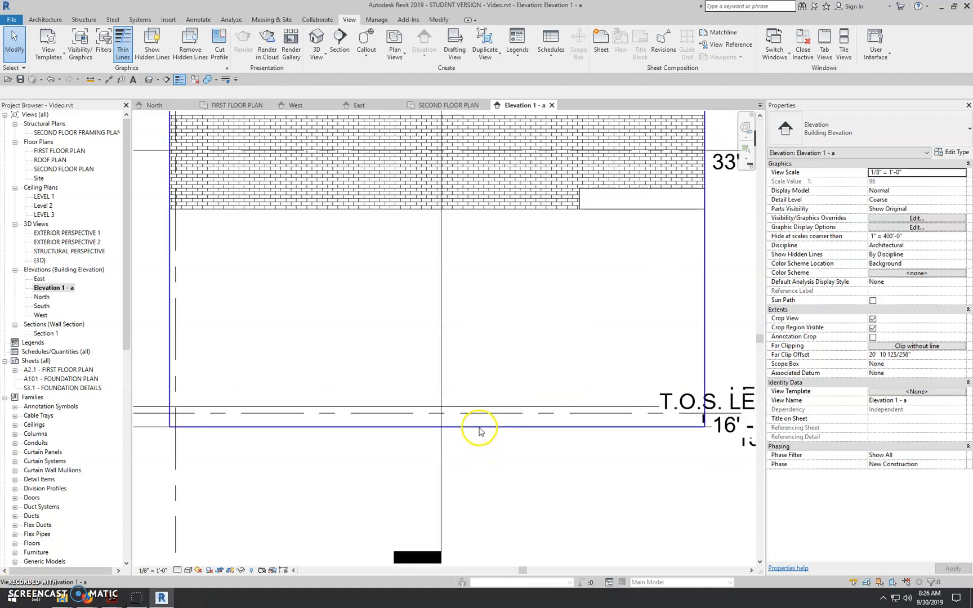
scroll(476, 429, down, 3)
click(473, 426)
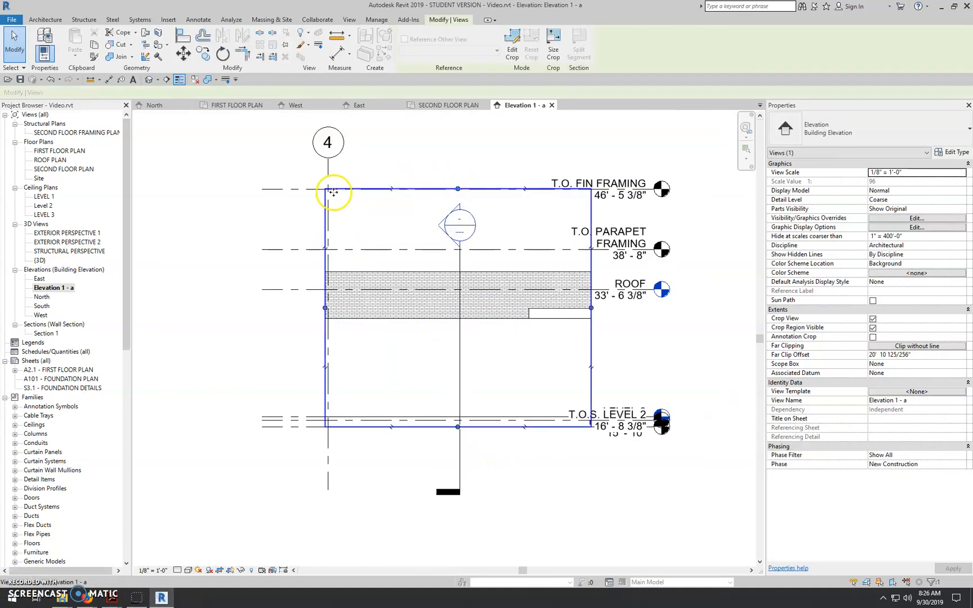
scroll(312, 317, up, 2)
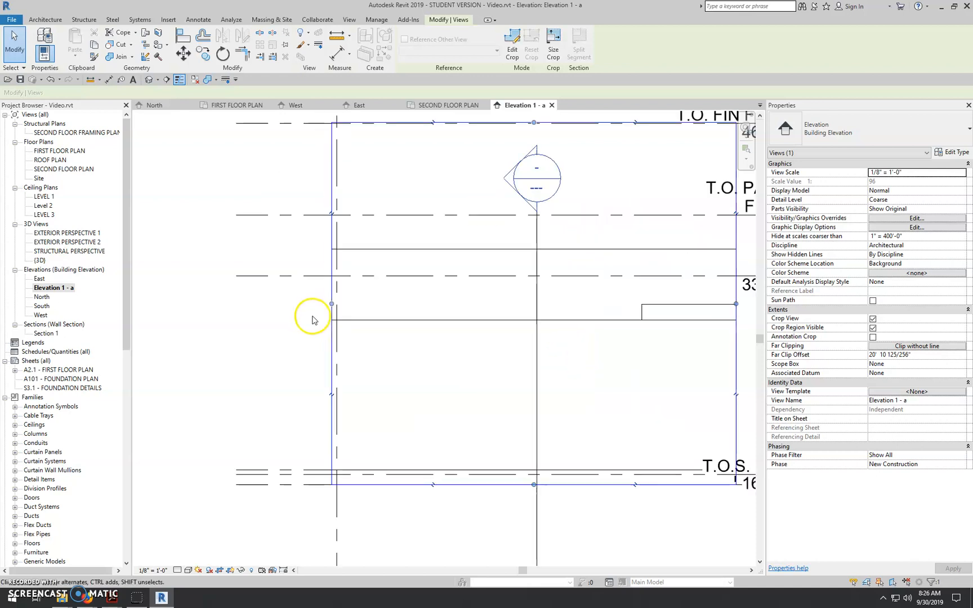
drag(332, 304, 300, 304)
drag(518, 484, 518, 469)
scroll(328, 443, down, 2)
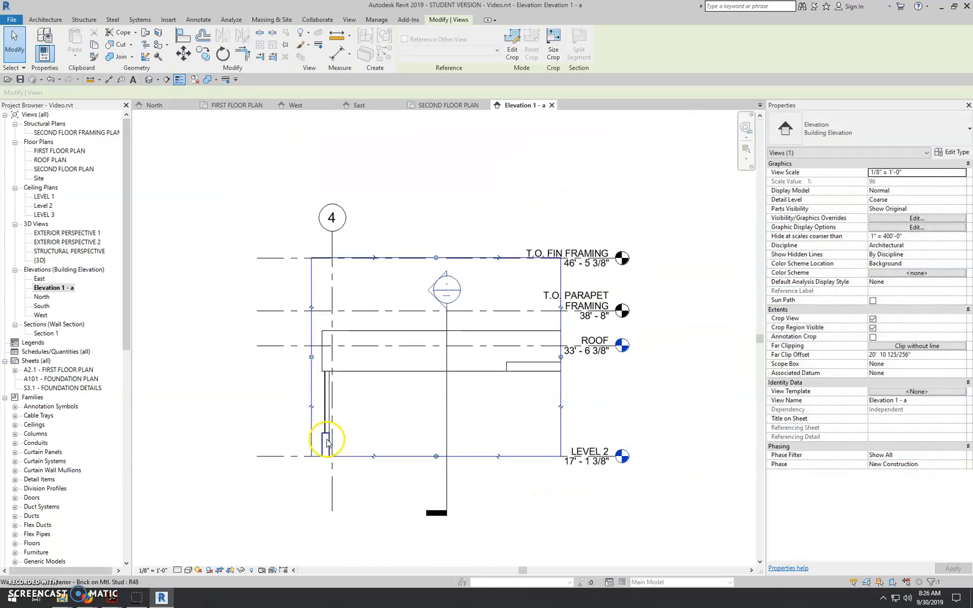
scroll(558, 347, up, 3)
scroll(523, 292, down, 1)
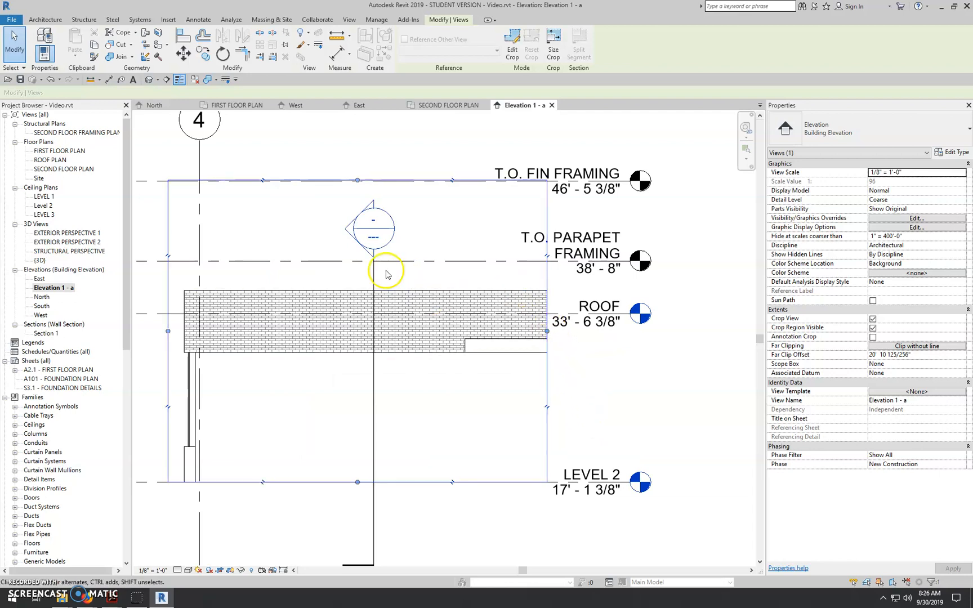
middle_drag(387, 272, 577, 274)
drag(550, 191, 548, 250)
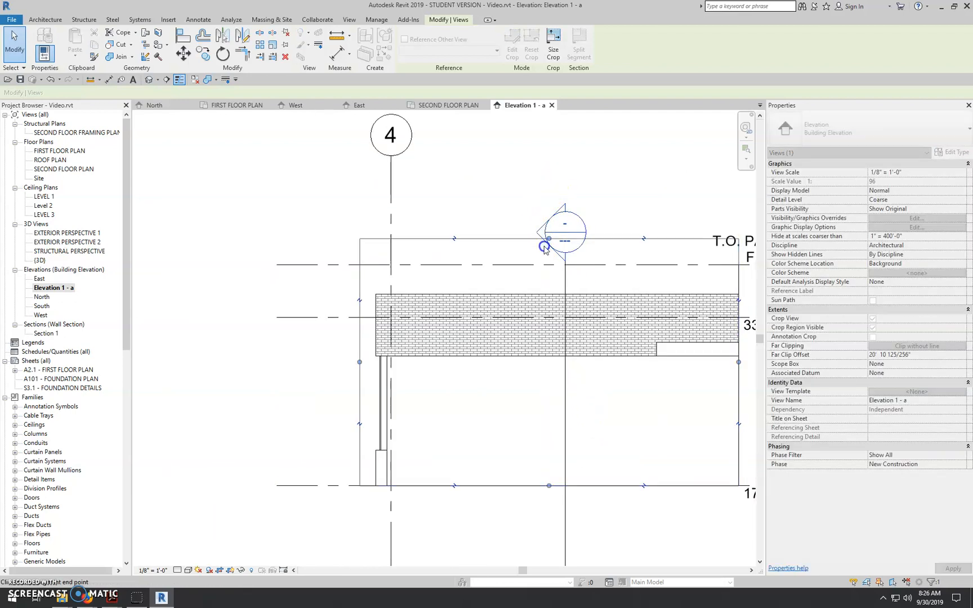
scroll(506, 260, down, 3)
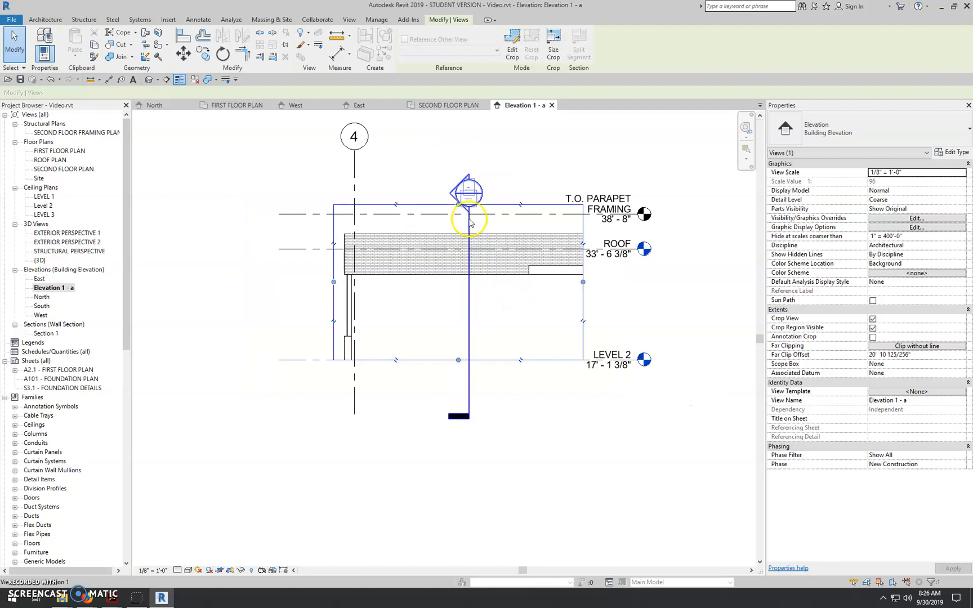
Hide the section category in the patio elevation, starting from the section line crossing the curtain wall
scroll(474, 319, up, 2)
click(474, 319)
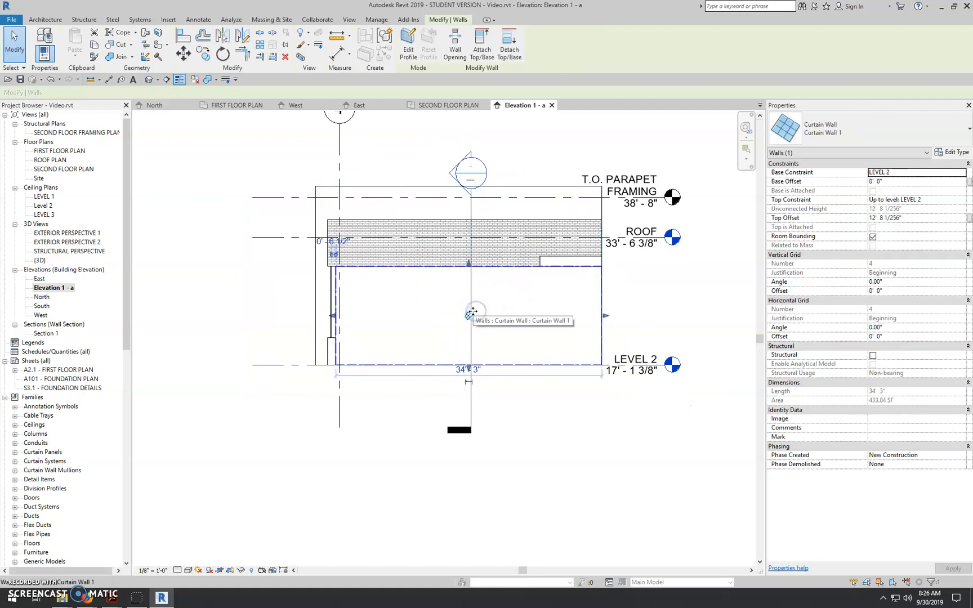
click(490, 130)
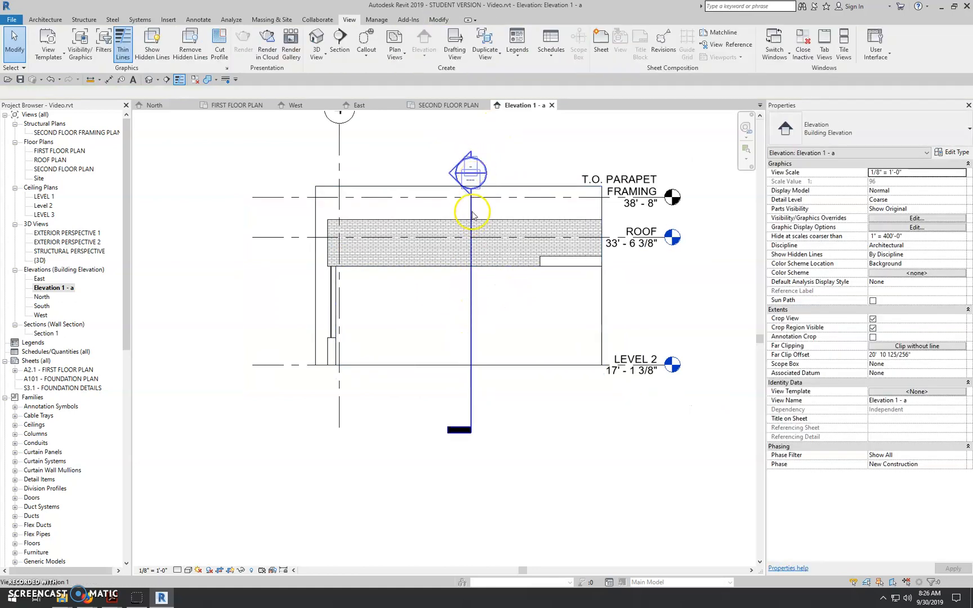
click(470, 209)
right_click(472, 211)
mouse_move(524, 297)
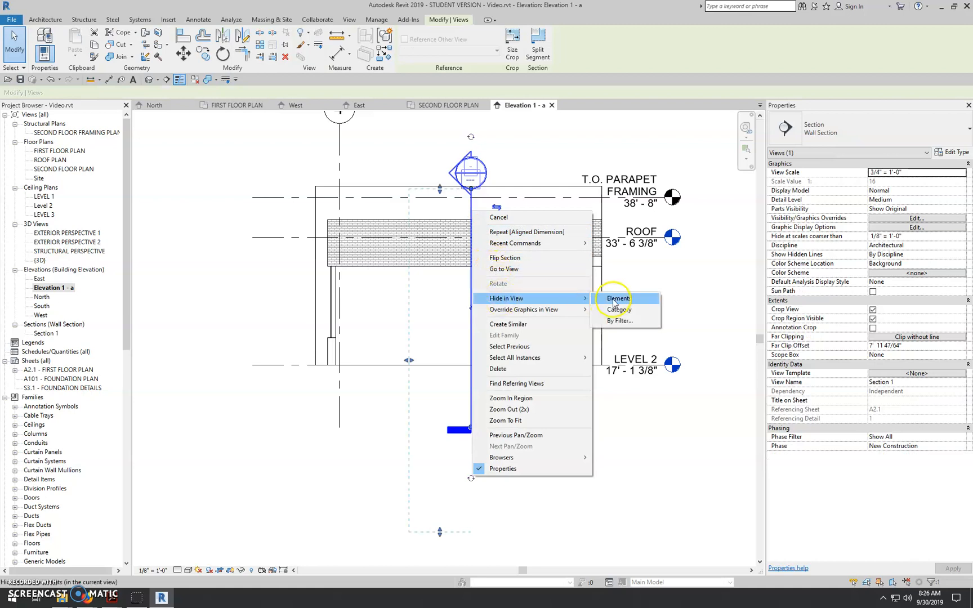
click(619, 309)
middle_drag(423, 190, 465, 270)
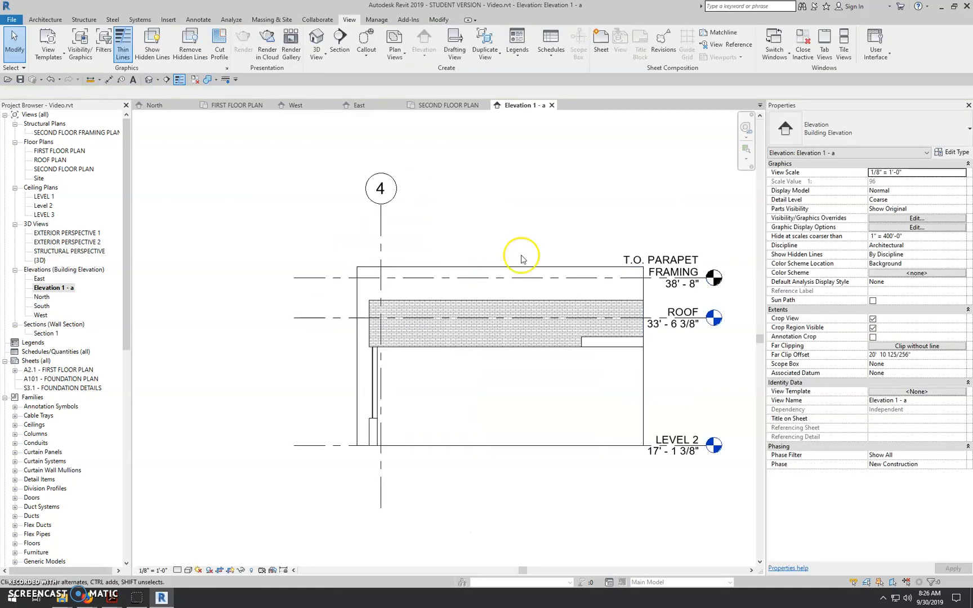
Hide the grid category in the patio elevation by way of grid line 4
click(381, 221)
right_click(382, 221)
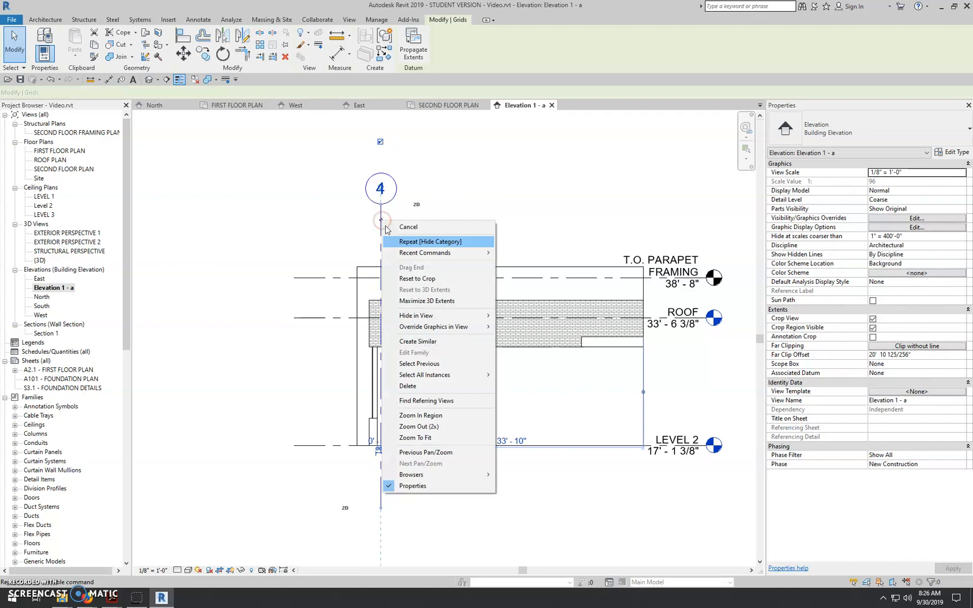
mouse_move(440, 316)
click(524, 330)
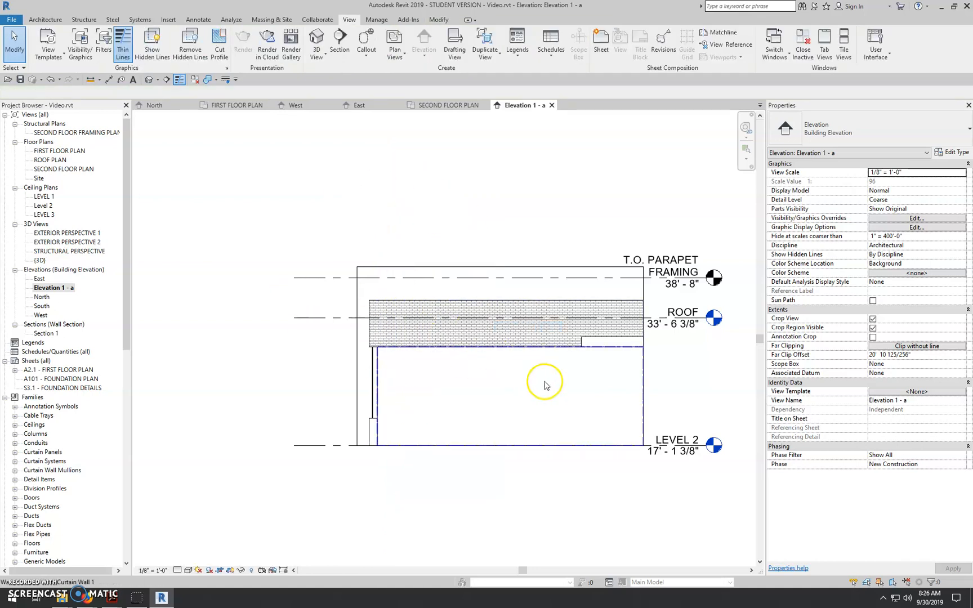
middle_drag(703, 417, 655, 409)
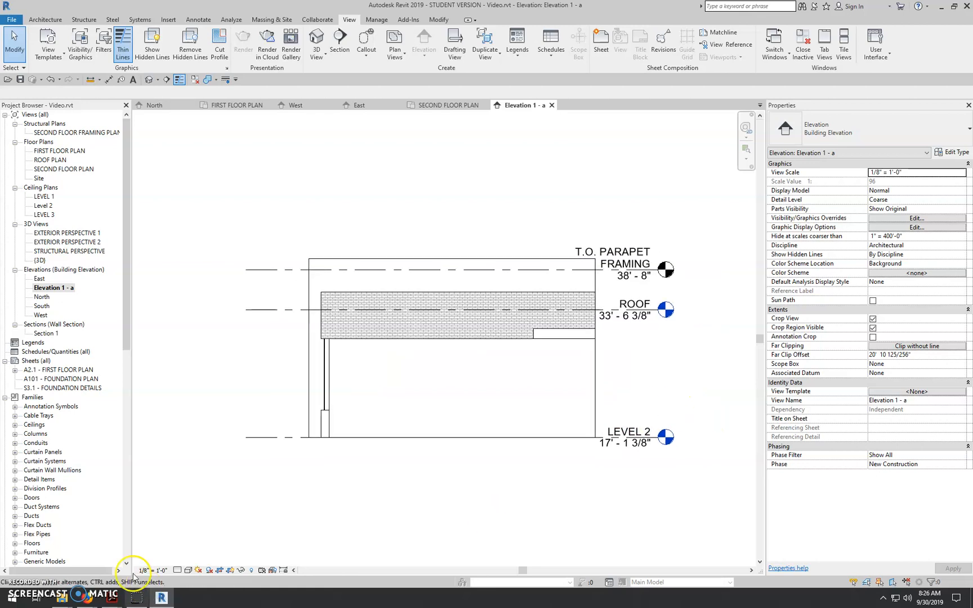
Lower the crop region's upper edge to just above the brick wall, below the T.O. PARAPET FRAMING level
click(451, 259)
drag(454, 262, 454, 282)
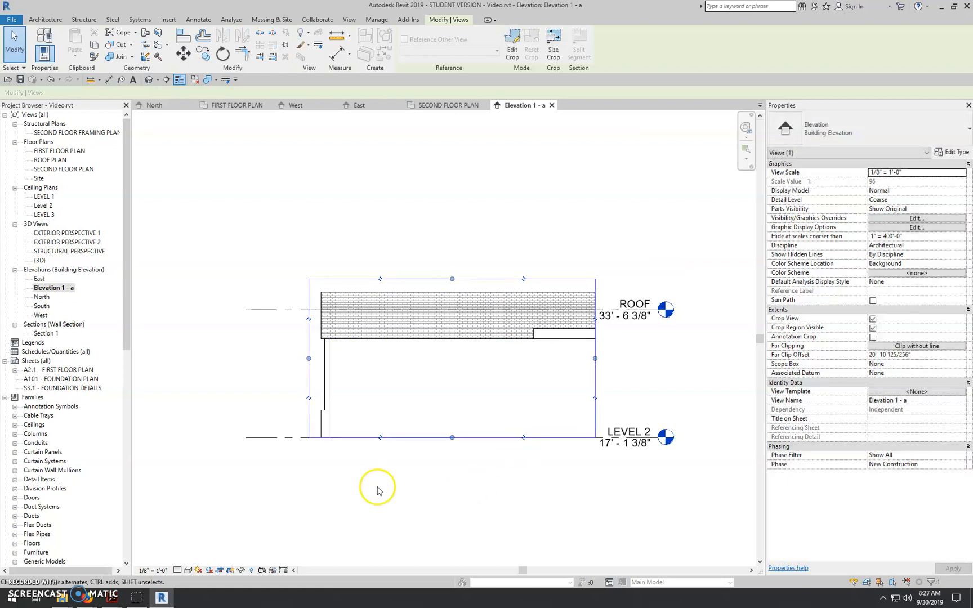
click(693, 381)
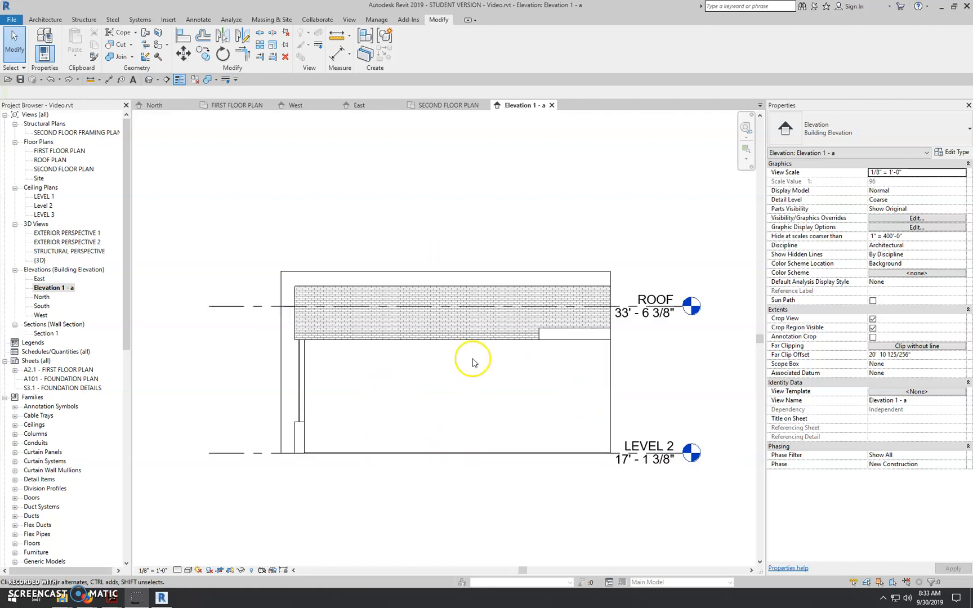
Extend the ROOF and LEVEL 2 level heads outward, away from the crop region's right edge
click(643, 399)
middle_drag(582, 383, 537, 396)
scroll(636, 354, up, 1)
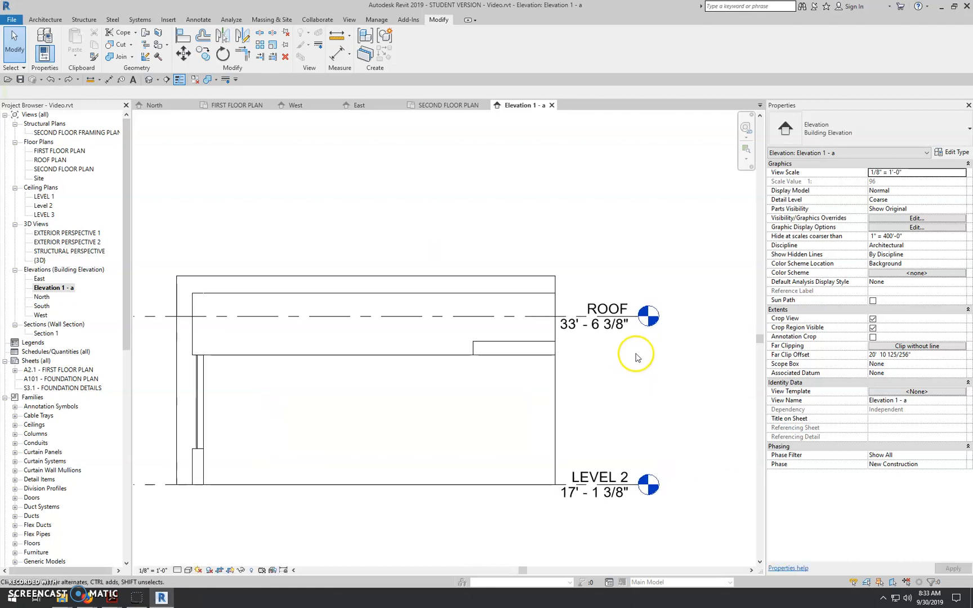
click(636, 321)
drag(638, 317, 659, 317)
middle_drag(316, 428, 445, 401)
click(480, 483)
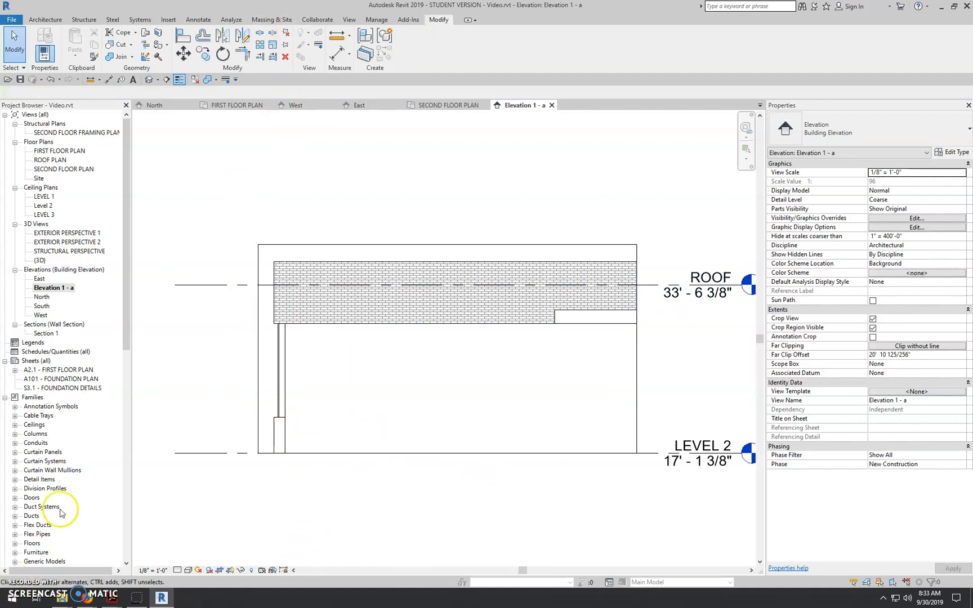
Place six full-height vertical curtain grid lines along the patio curtain wall
click(37, 20)
click(280, 45)
click(327, 323)
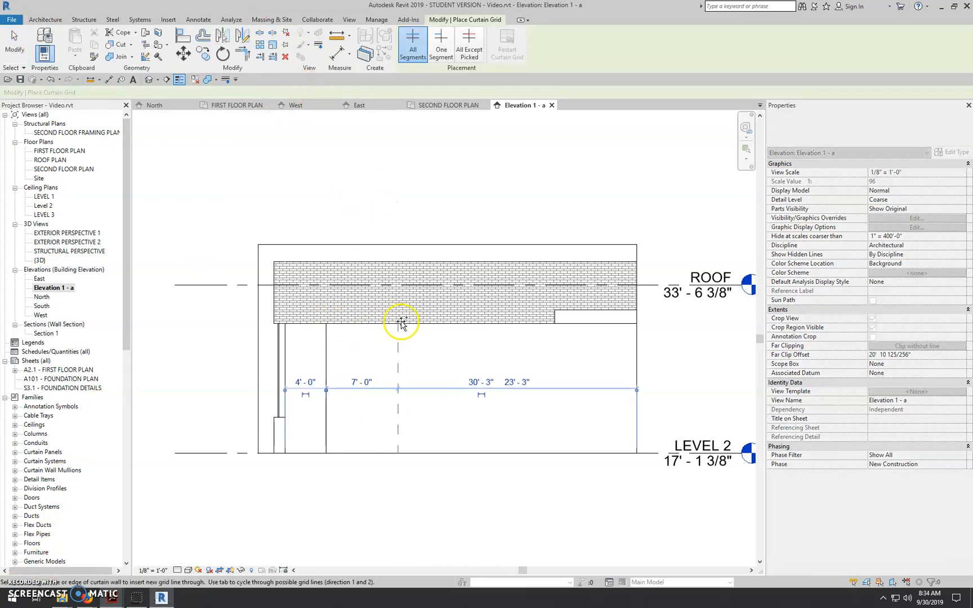
click(372, 323)
click(424, 323)
click(475, 323)
click(529, 323)
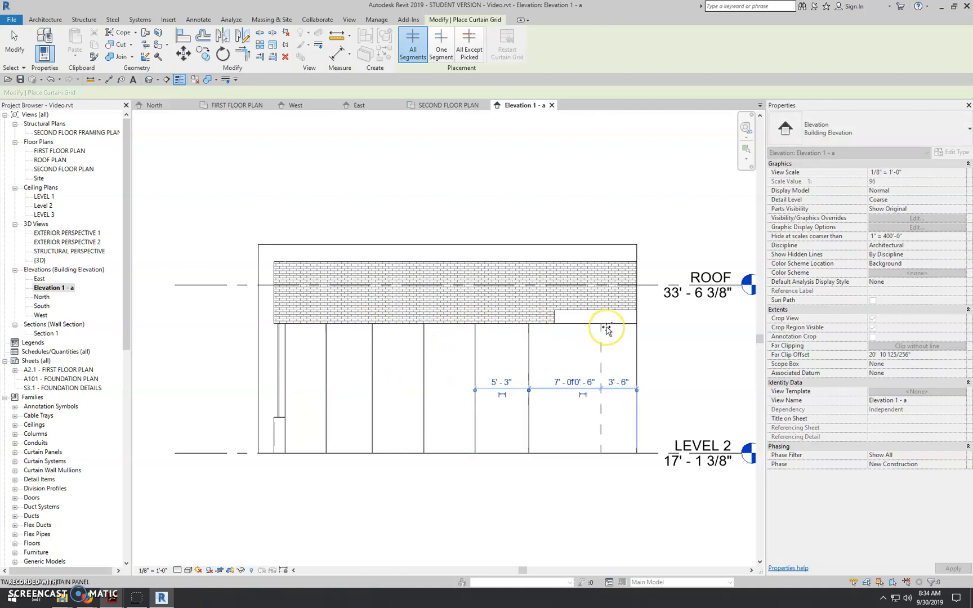
click(603, 324)
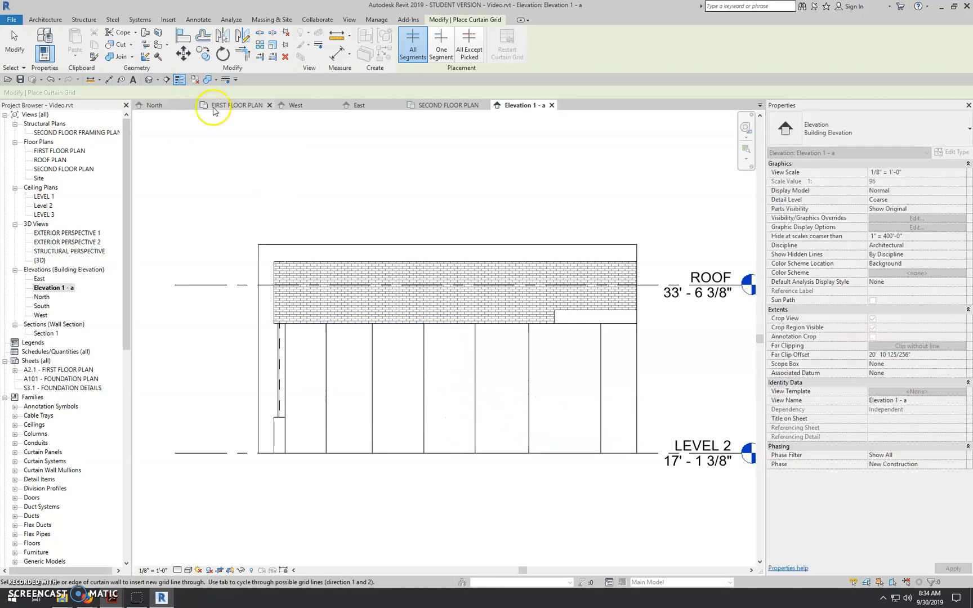
Add an aligned dimension string below the curtain wall, from end to end through the first five vertical grid lines
click(111, 80)
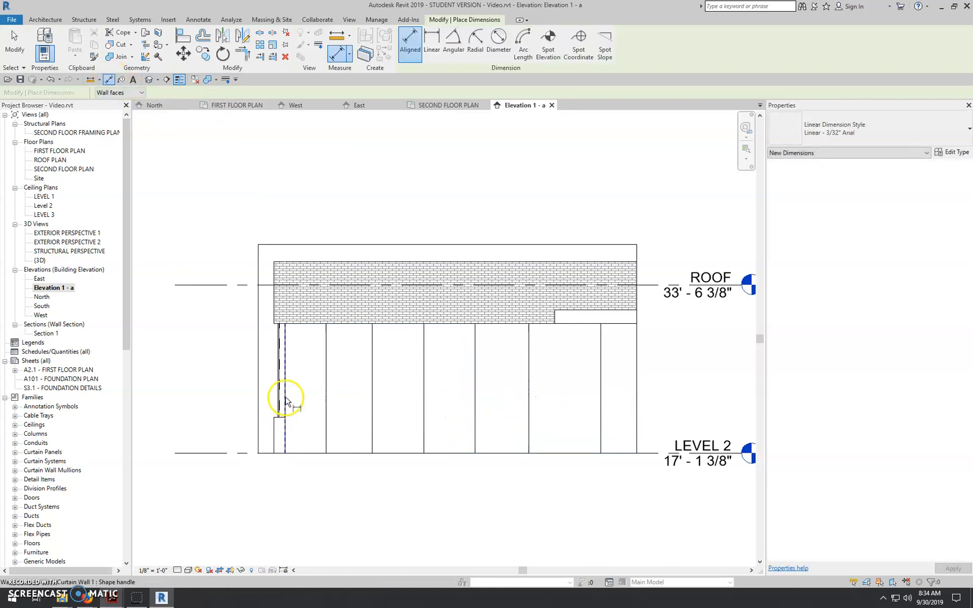
click(280, 403)
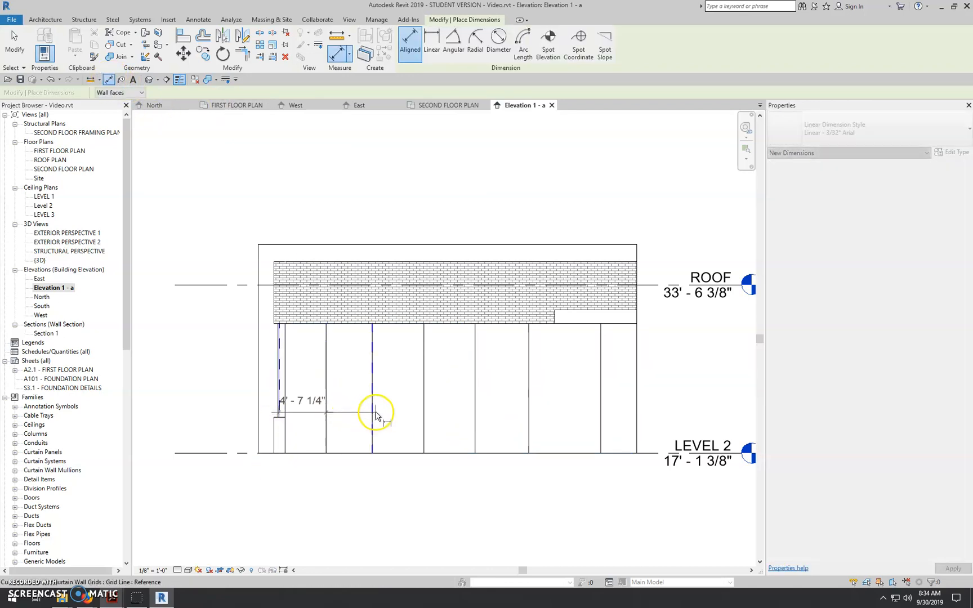
click(373, 408)
click(424, 408)
click(476, 408)
click(527, 405)
click(637, 367)
click(639, 510)
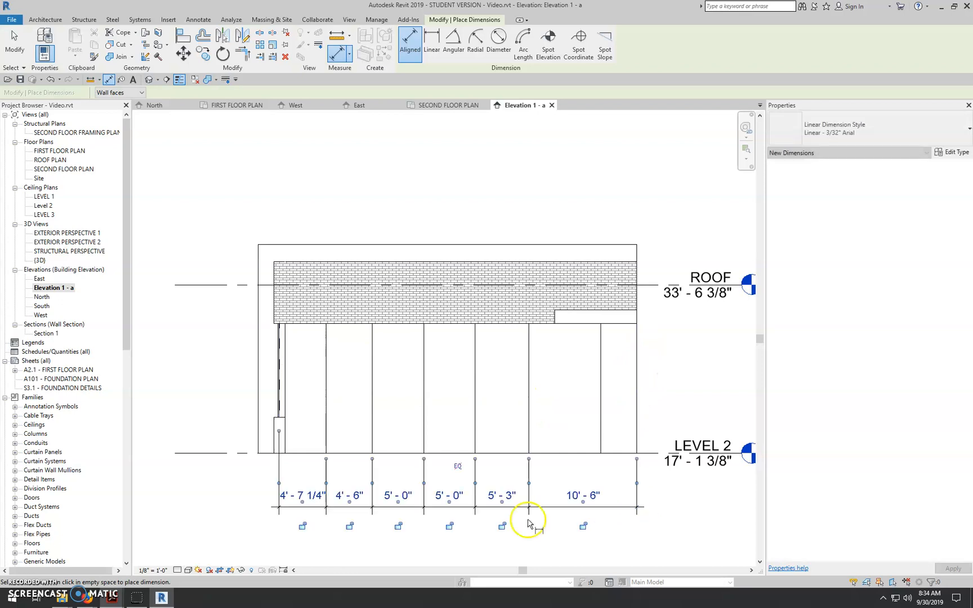
Make the horizontal dimension string's spacings equal so the first five vertical grid lines are evenly distributed
click(458, 466)
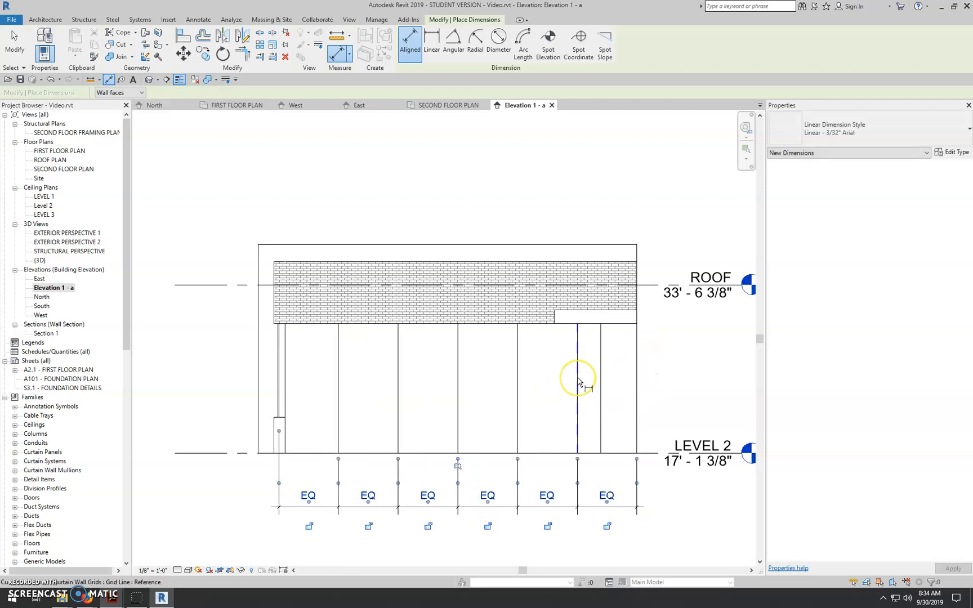
key(Escape)
key(Escape)
Set the sixth vertical grid line 3'-5" from the fifth one
scroll(608, 444, up, 2)
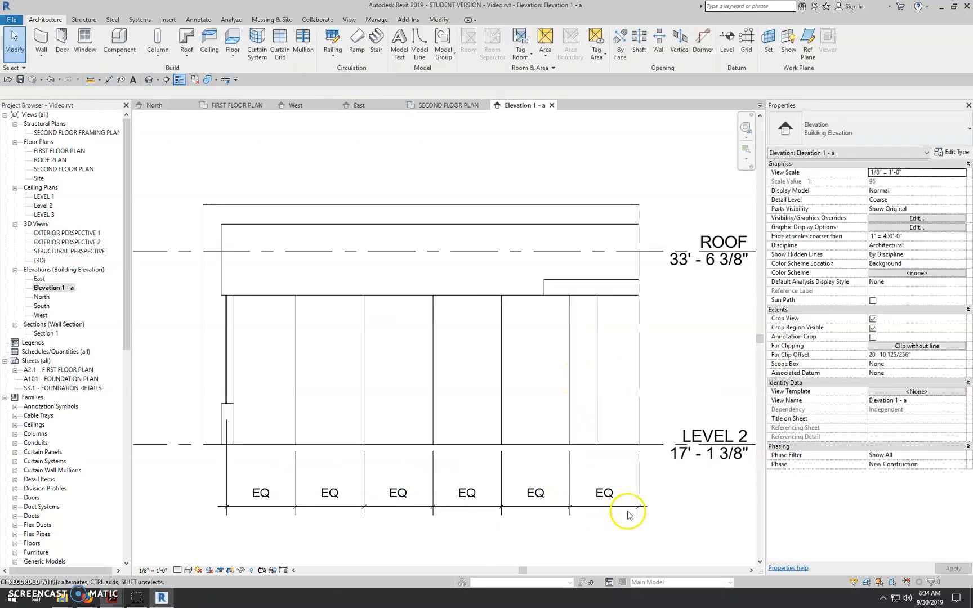
click(591, 406)
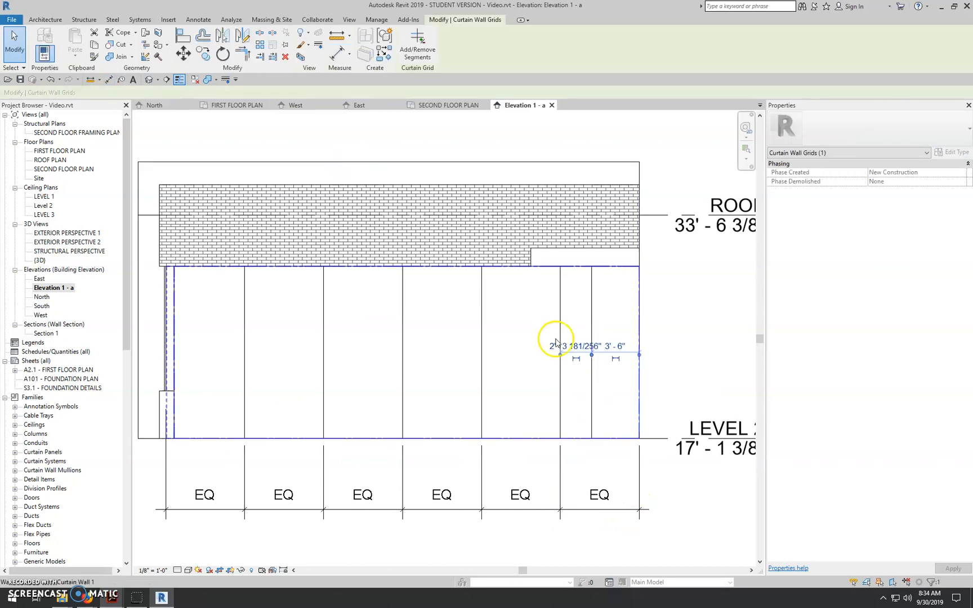
scroll(596, 349, up, 2)
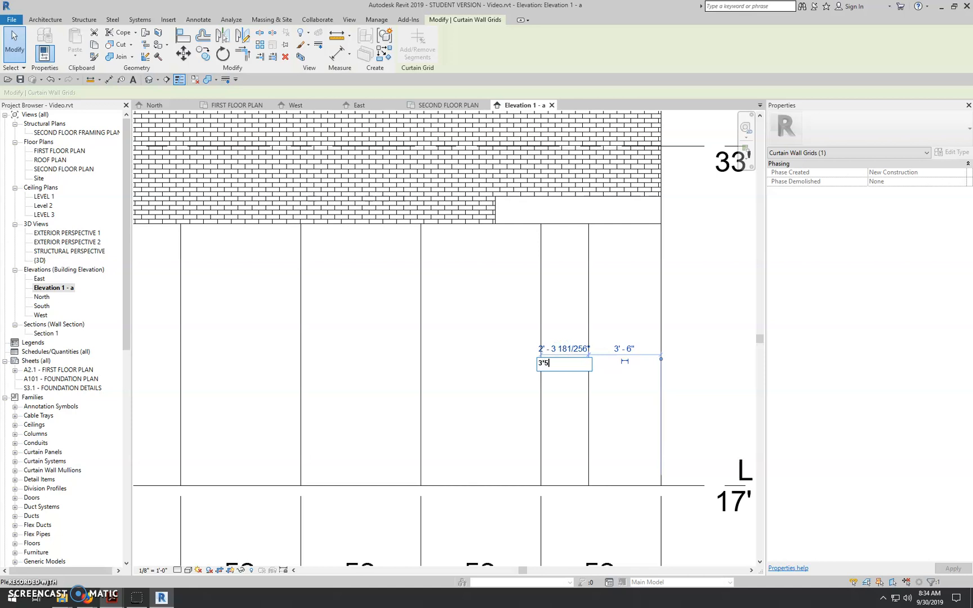
key(Return)
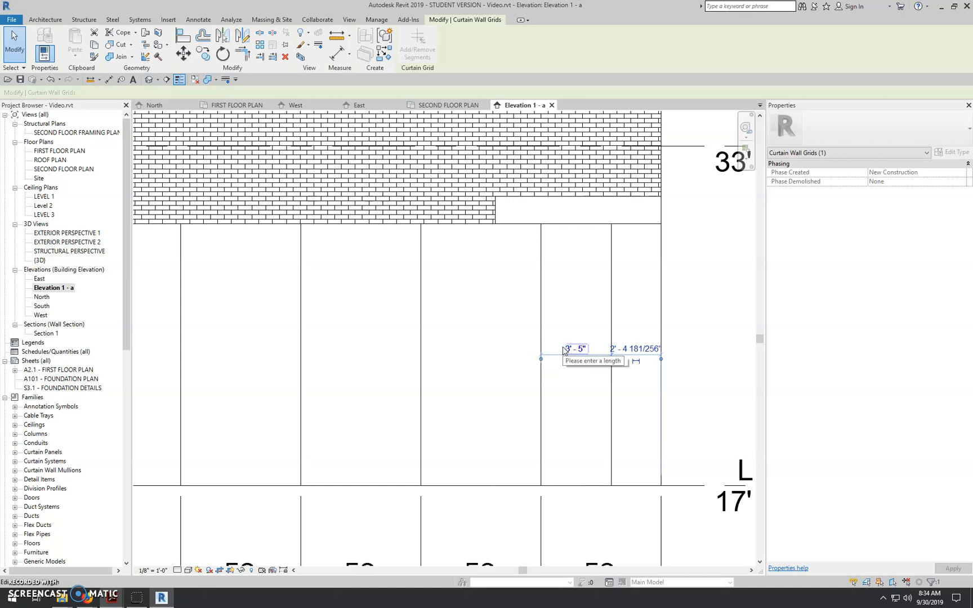
scroll(588, 407, down, 2)
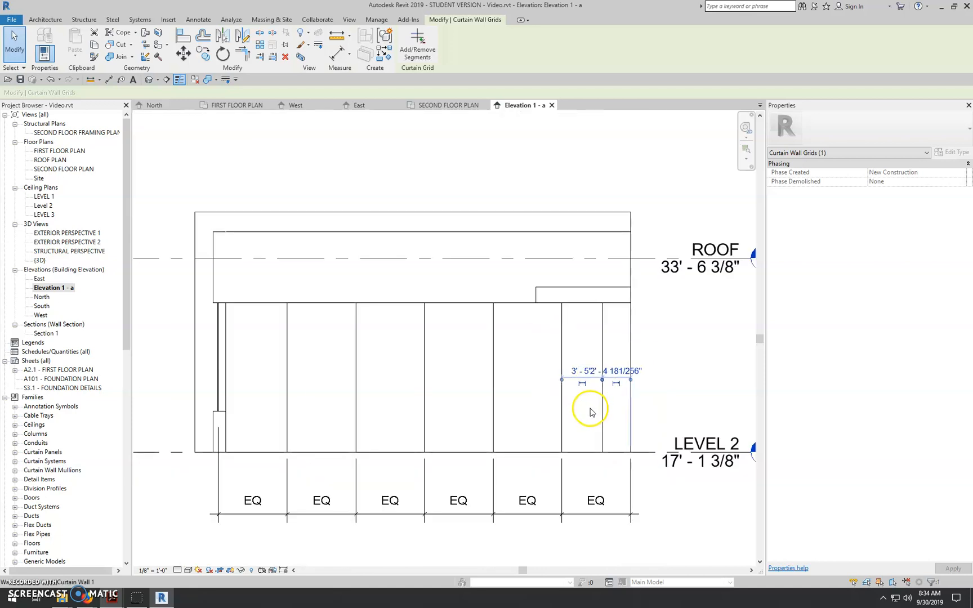
key(Escape)
Place three horizontal curtain grid lines across all segments of the curtain wall
scroll(371, 444, down, 1)
middle_drag(371, 444, 455, 415)
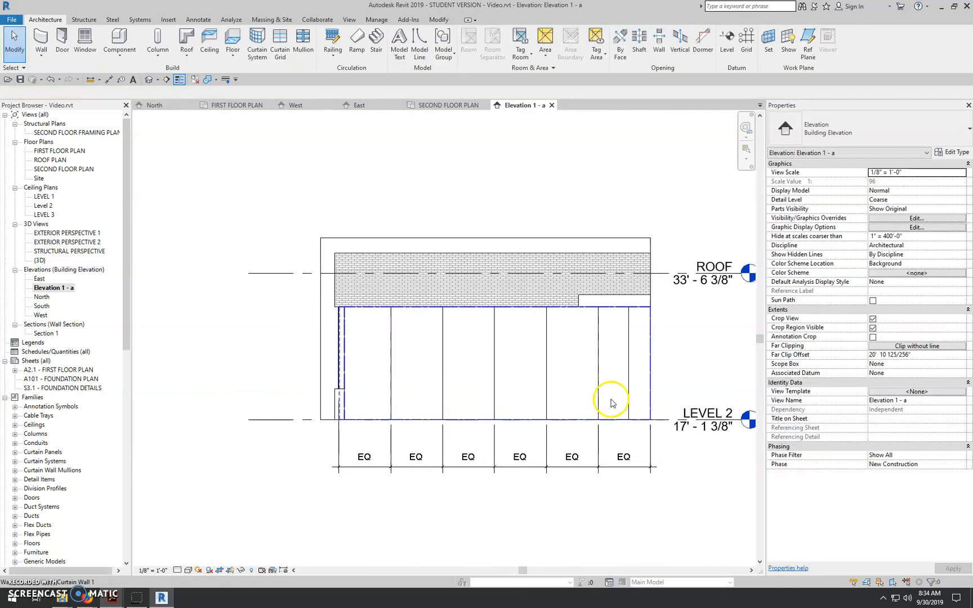
scroll(618, 360, up, 1)
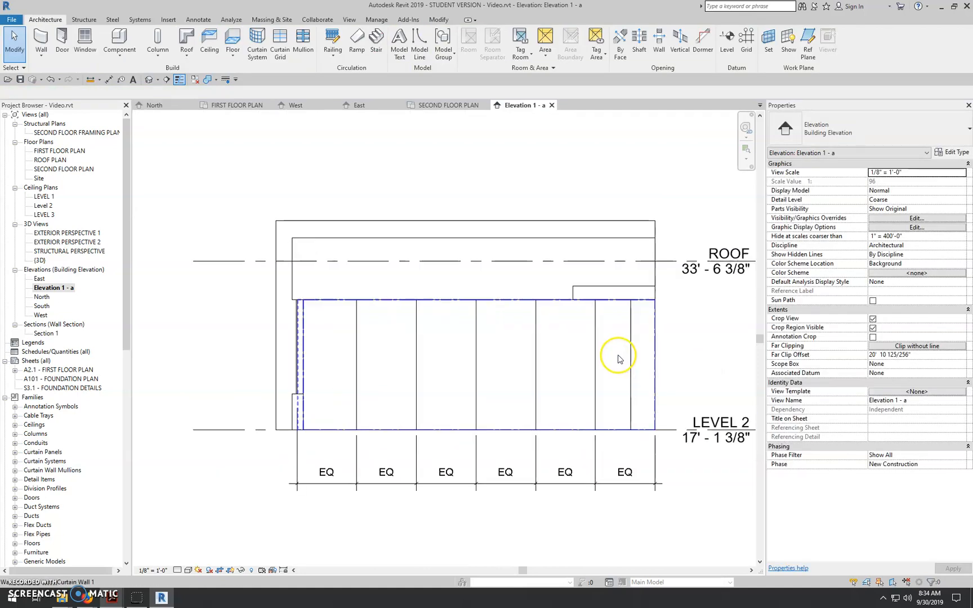
click(279, 42)
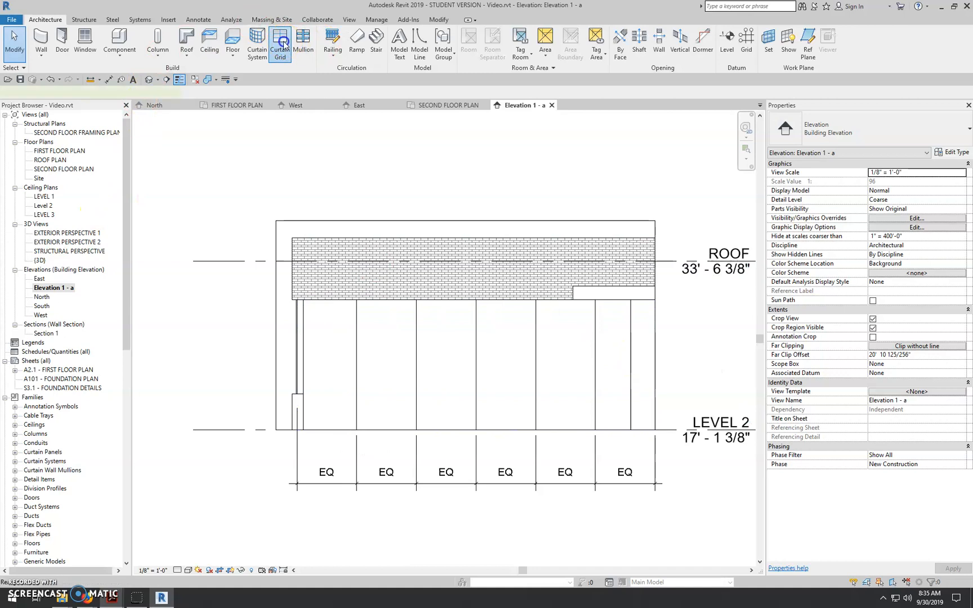
click(577, 331)
click(572, 363)
click(574, 396)
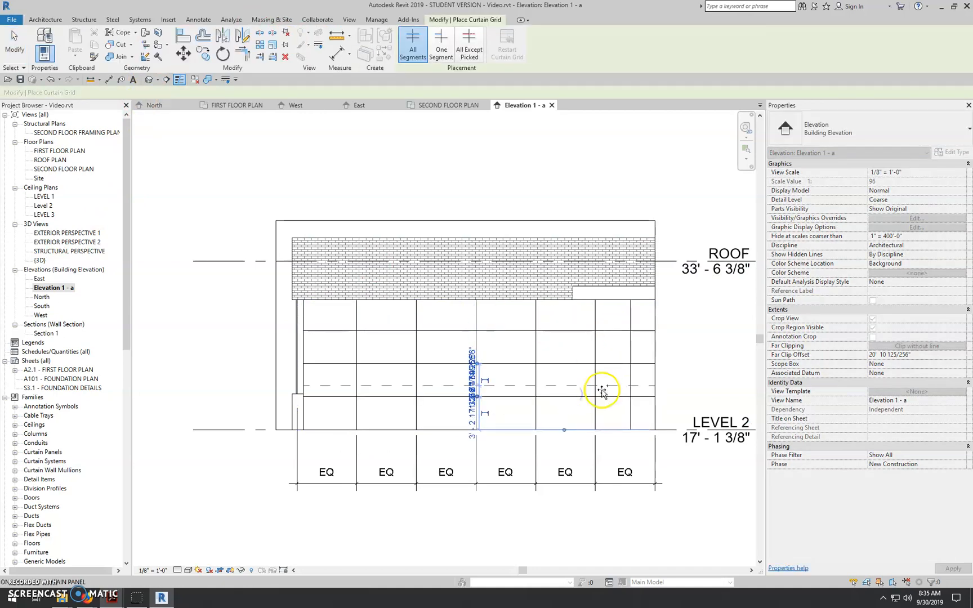
key(Escape)
key(Escape)
Switch to the patio elevation PDF in Adobe Acrobat to check the horizontal grid layout, and return to Revit
click(110, 107)
click(112, 82)
click(161, 599)
mouse_move(105, 601)
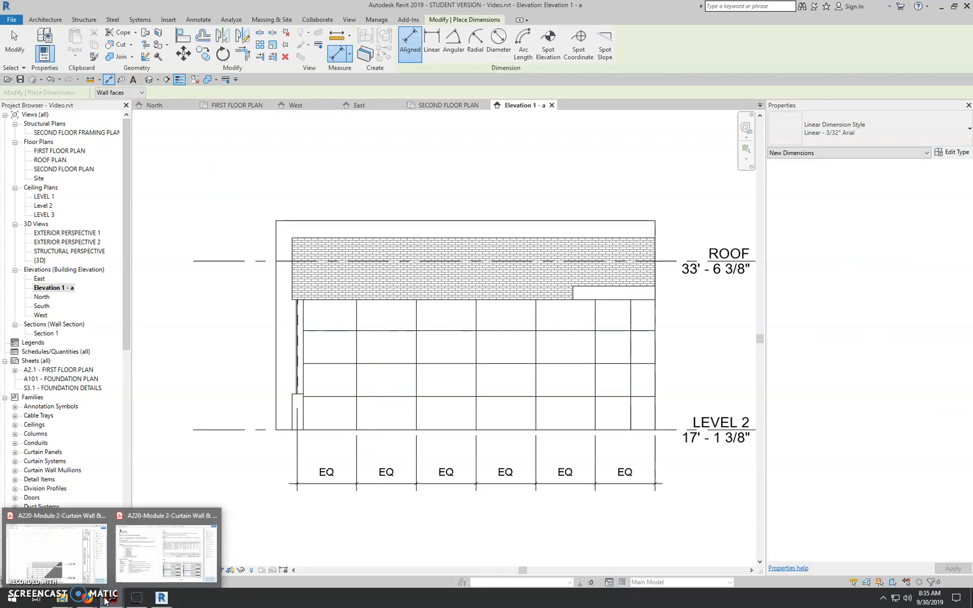
click(72, 554)
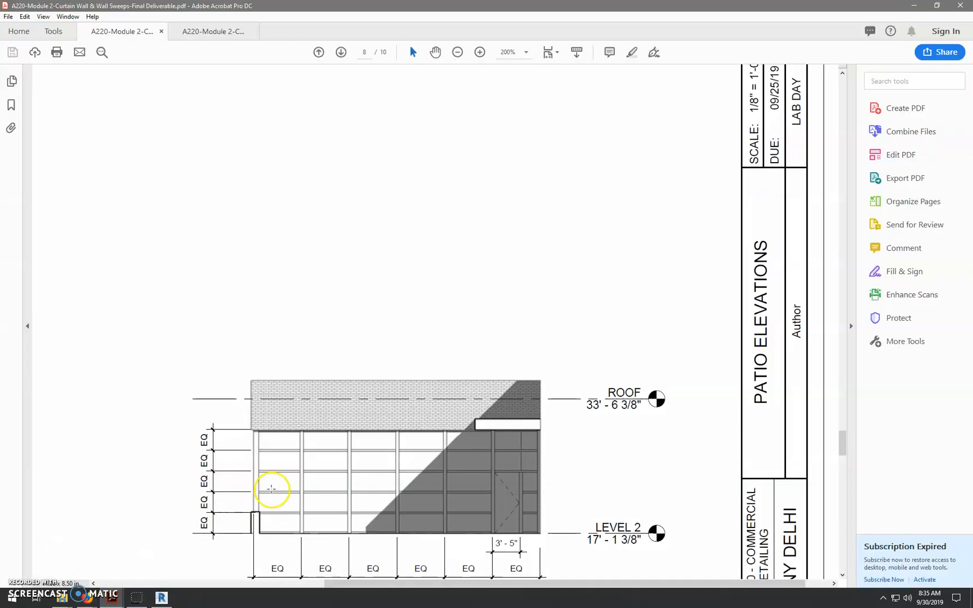
click(161, 596)
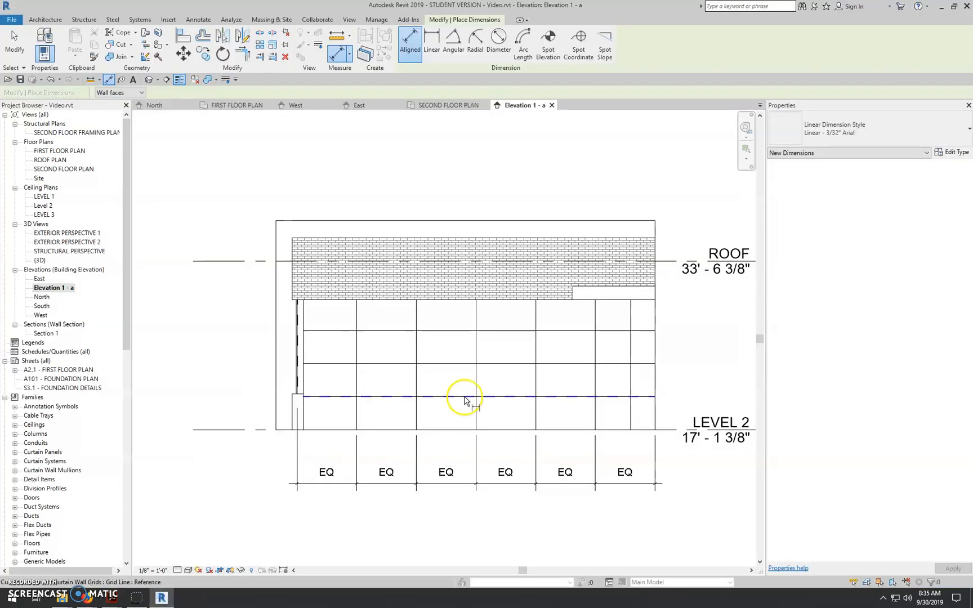
Copy the lowest horizontal grid line downward, placing the copy between it and LEVEL 2
key(Escape)
click(461, 397)
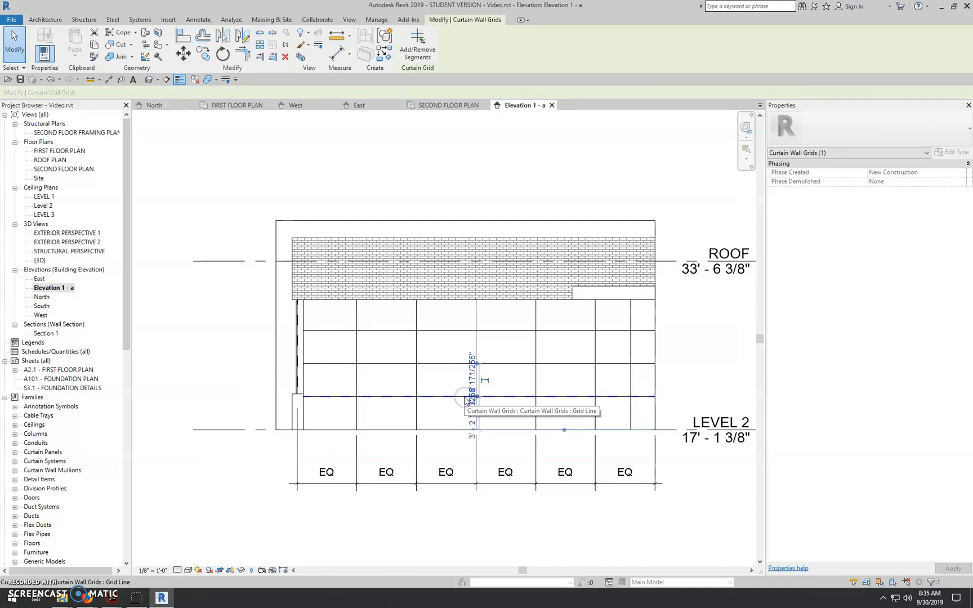
drag(460, 397, 459, 416)
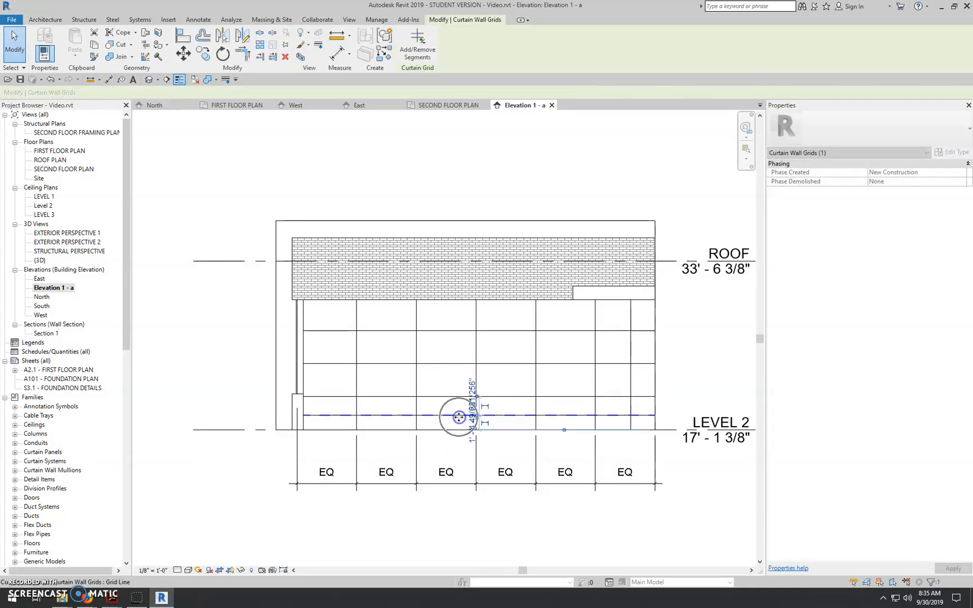
key(Escape)
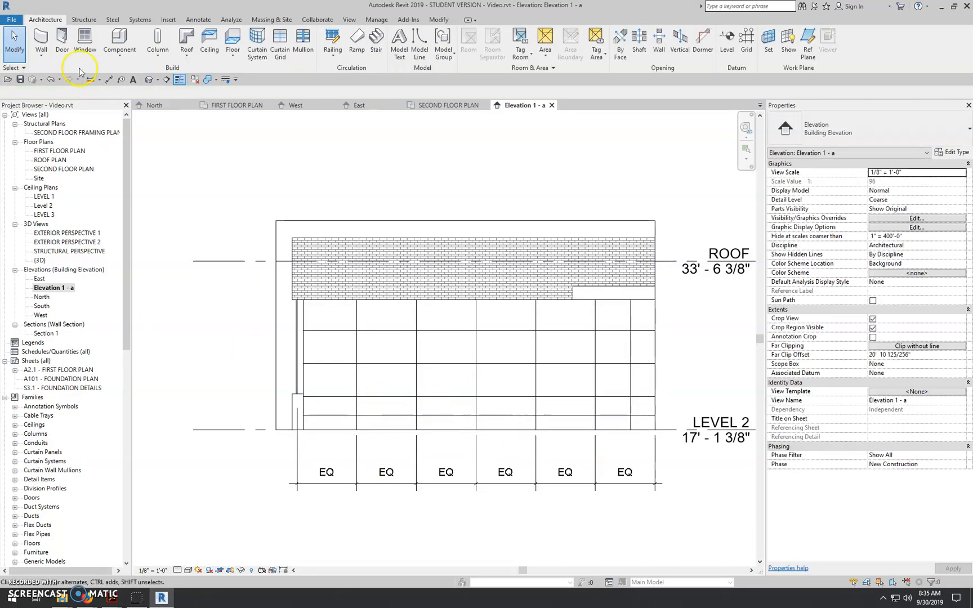
Add a vertical aligned dimension string beside the curtain wall, from its upper edge through the four horizontal grid lines to LEVEL 2
click(342, 299)
click(341, 331)
click(334, 363)
click(328, 398)
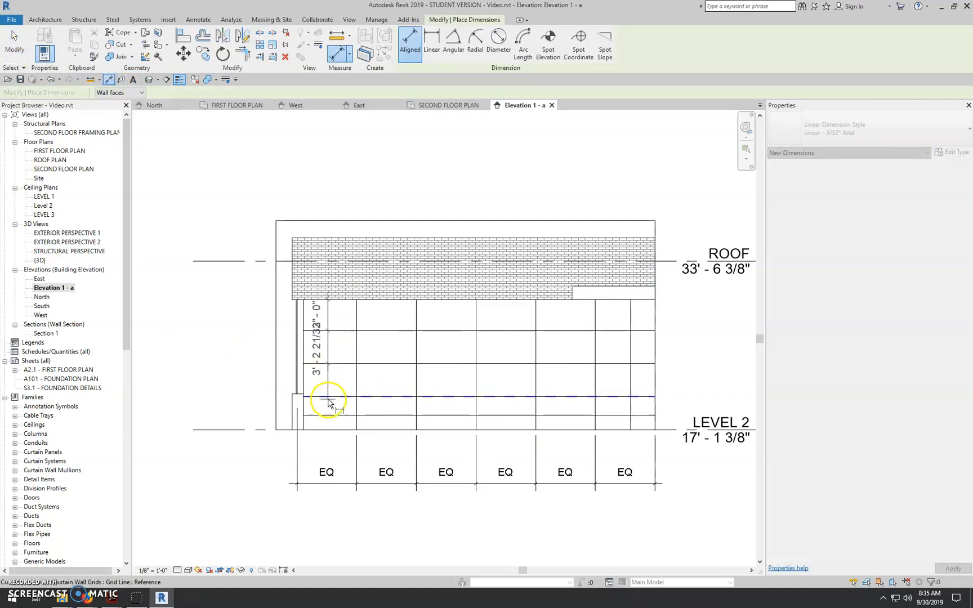
click(326, 414)
click(325, 430)
click(237, 421)
Make the vertical dimension string's spacings equal so the four horizontal grid lines are evenly distributed
click(276, 366)
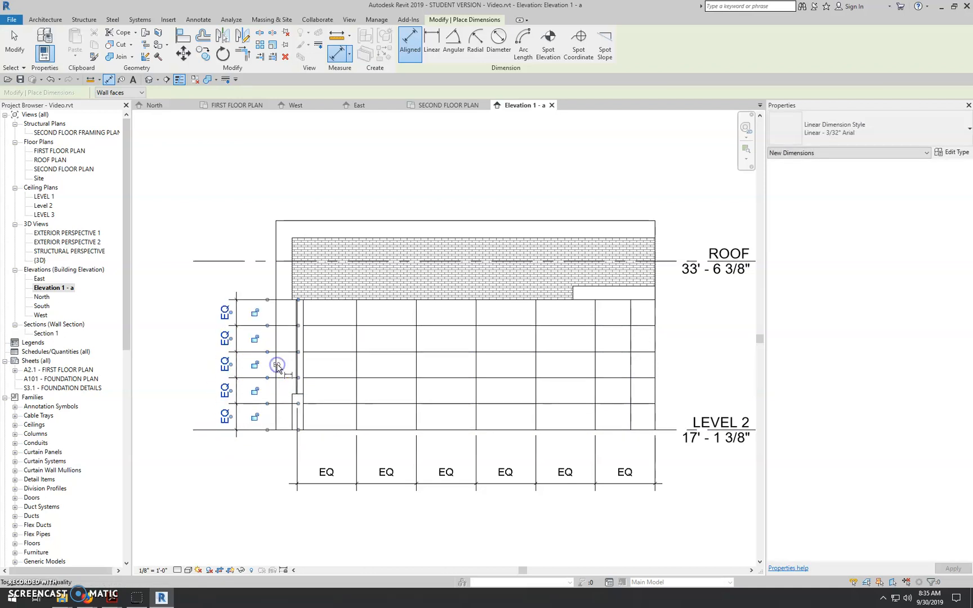
key(Escape)
key(Escape)
Remove the segments of the two lowest horizontal grid lines inside the 3'-5" bay to form the door opening
scroll(450, 318, down, 2)
scroll(547, 388, up, 2)
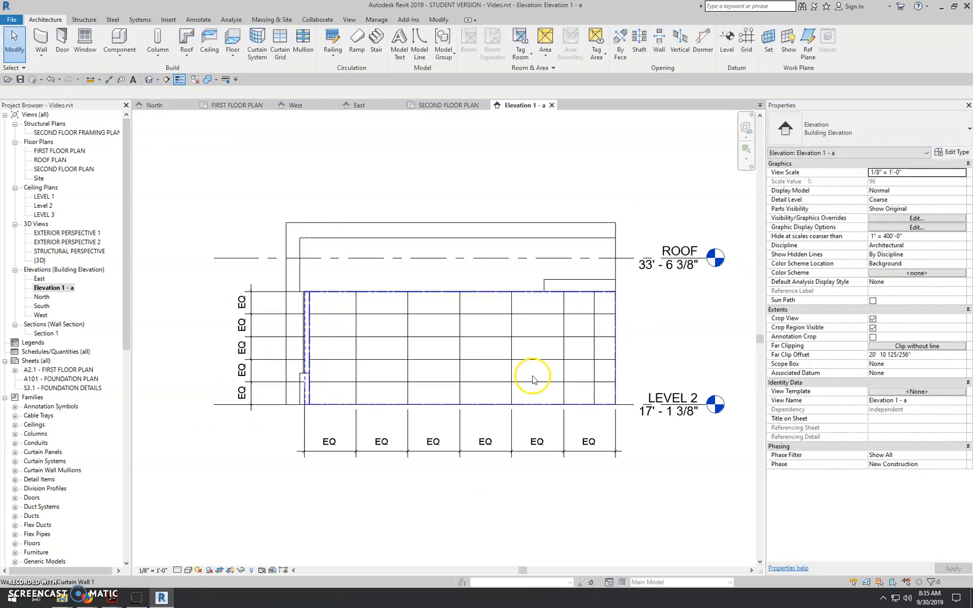
scroll(652, 396, up, 2)
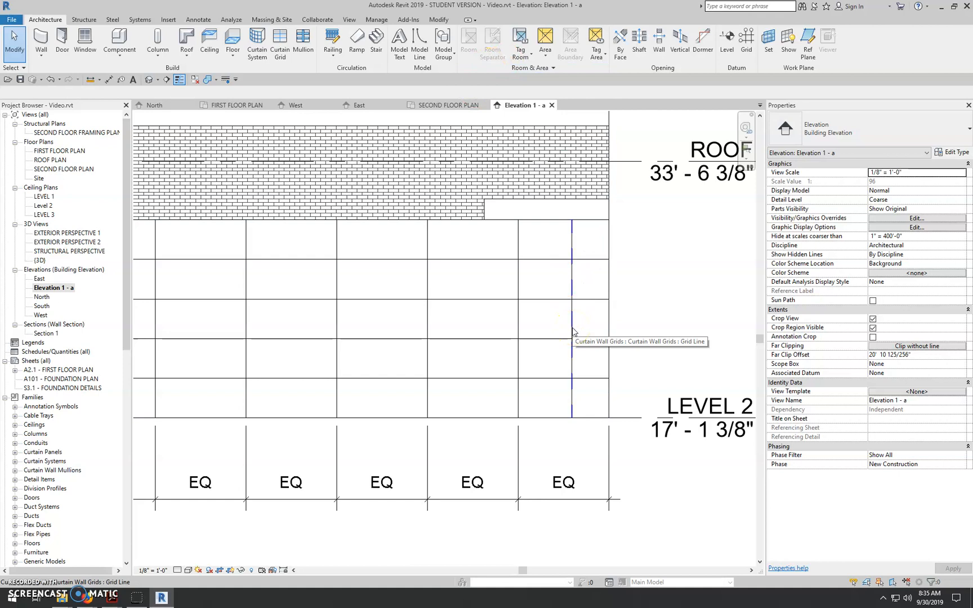
click(559, 342)
click(560, 340)
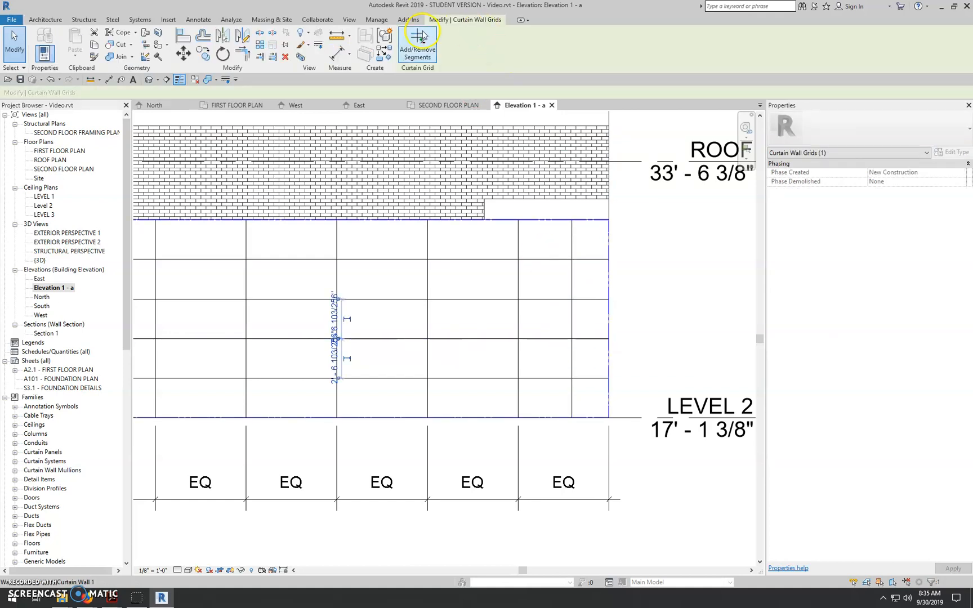
click(540, 339)
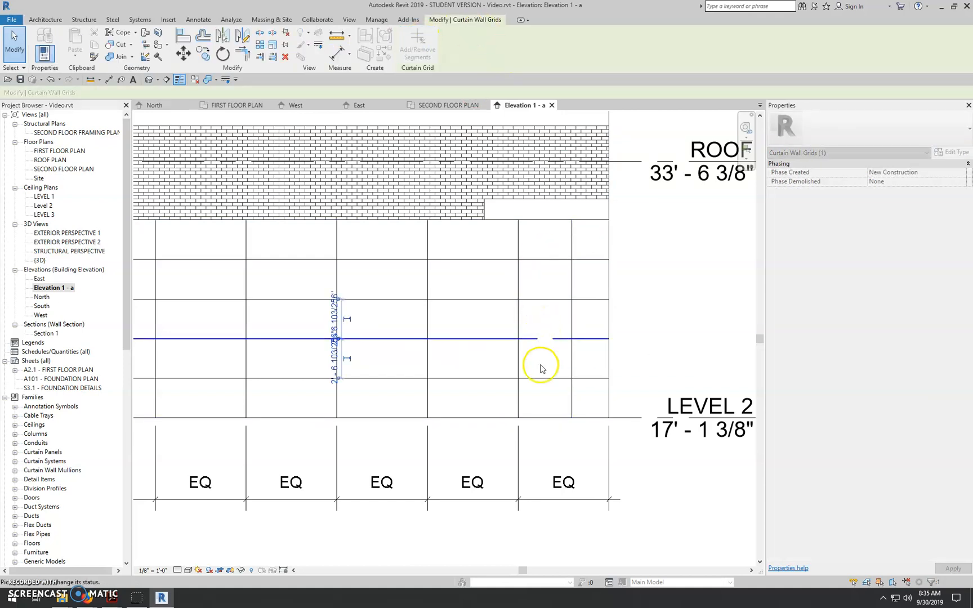
click(546, 386)
click(545, 379)
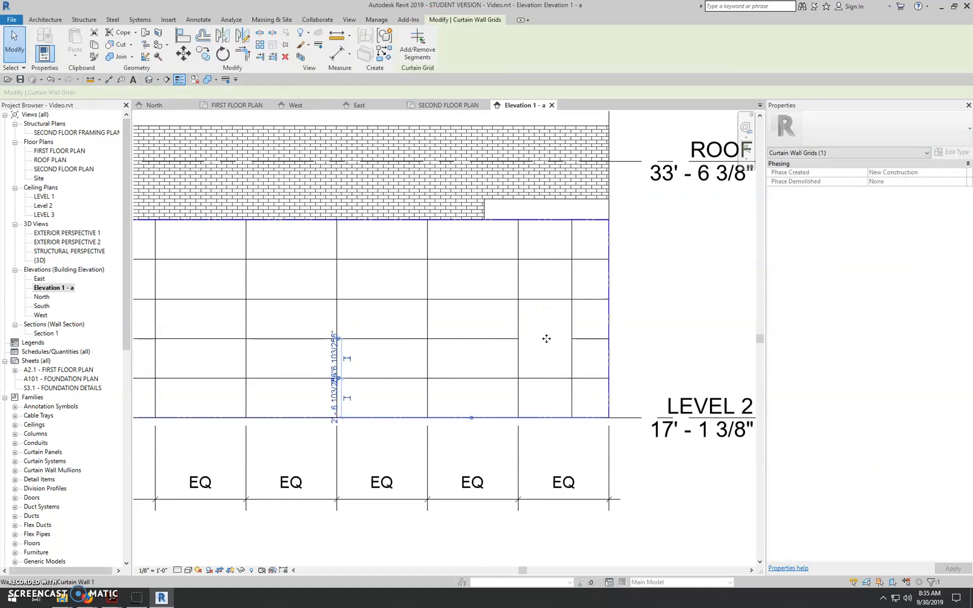
click(417, 48)
click(535, 378)
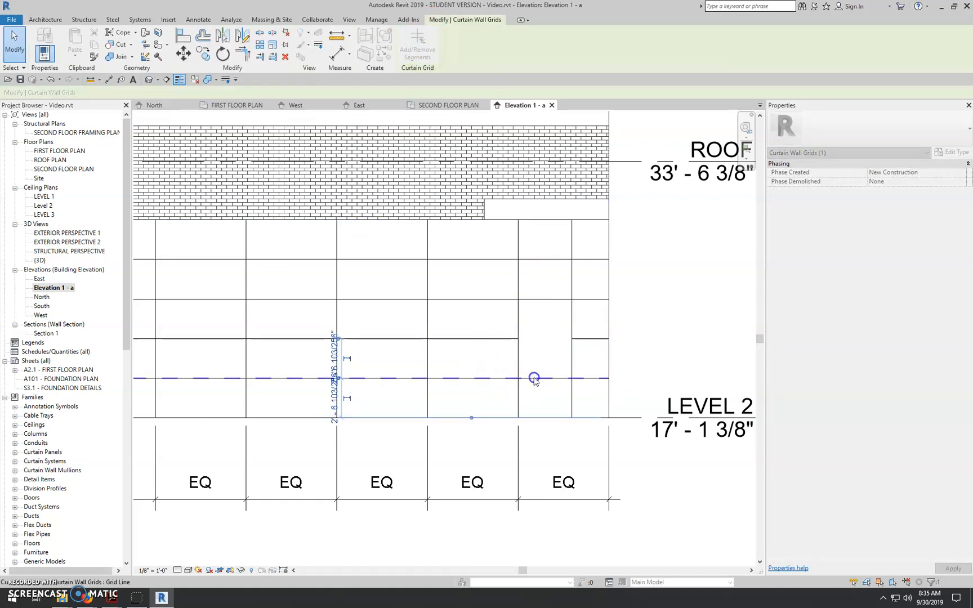
click(571, 283)
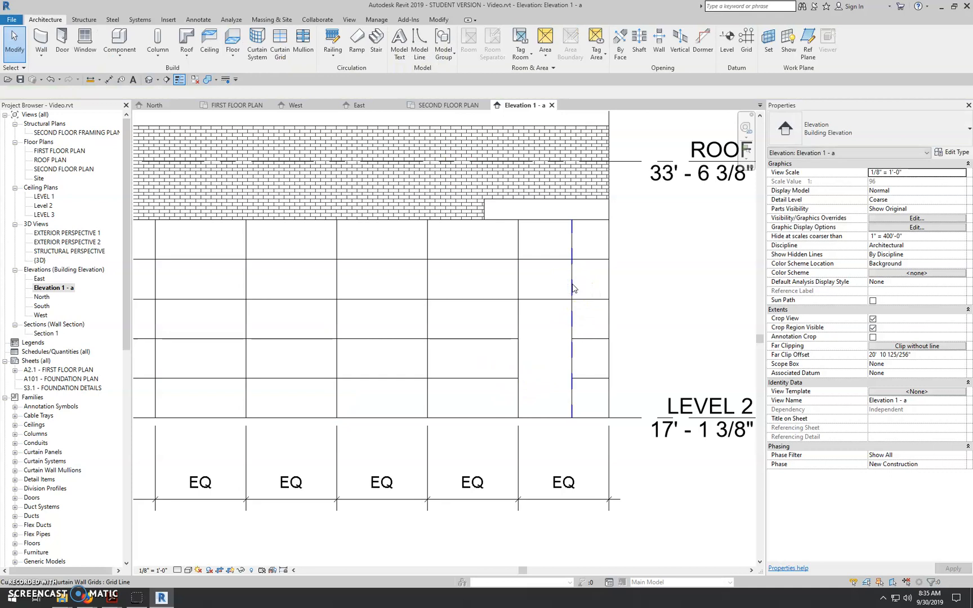
Remove the two upper segments of the sixth vertical grid line, above the door opening
click(572, 283)
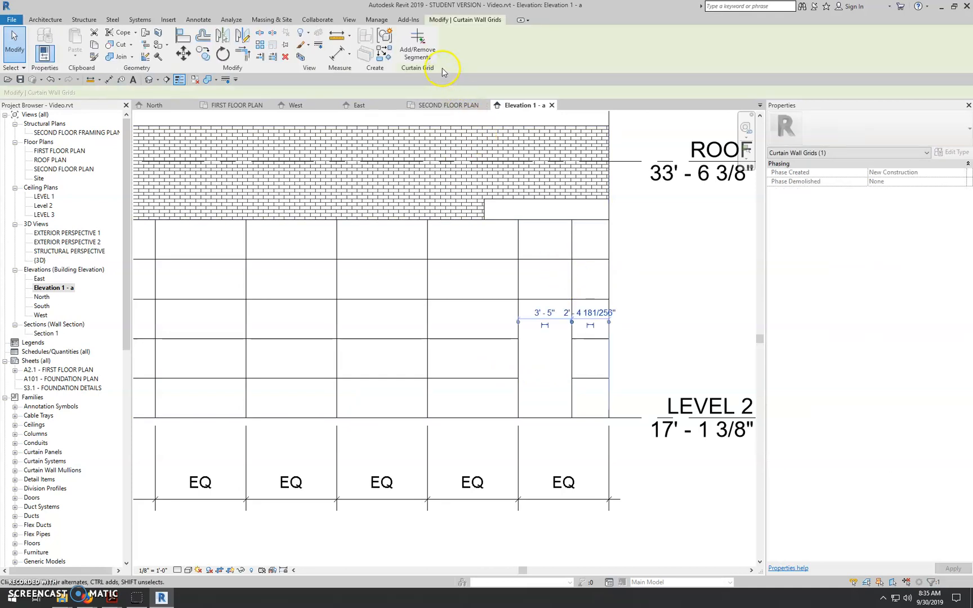
click(417, 48)
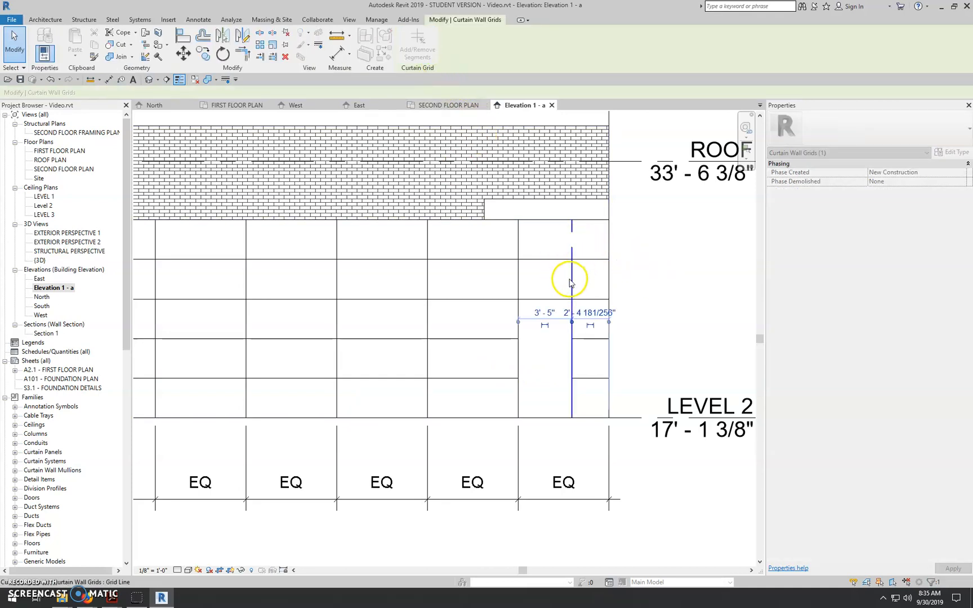
scroll(612, 314, down, 4)
scroll(615, 315, up, 4)
click(616, 317)
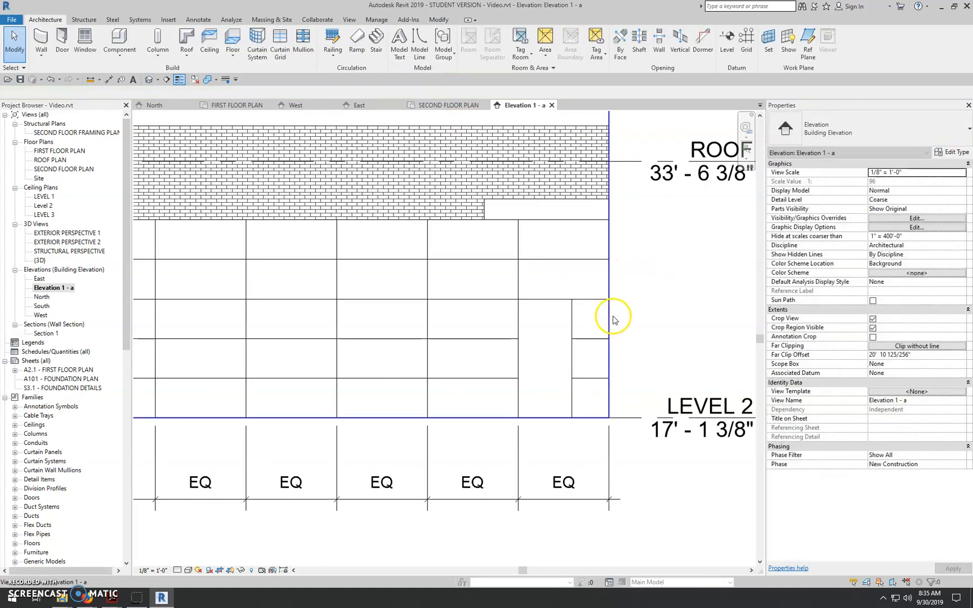
scroll(564, 344, down, 3)
middle_drag(384, 397, 444, 429)
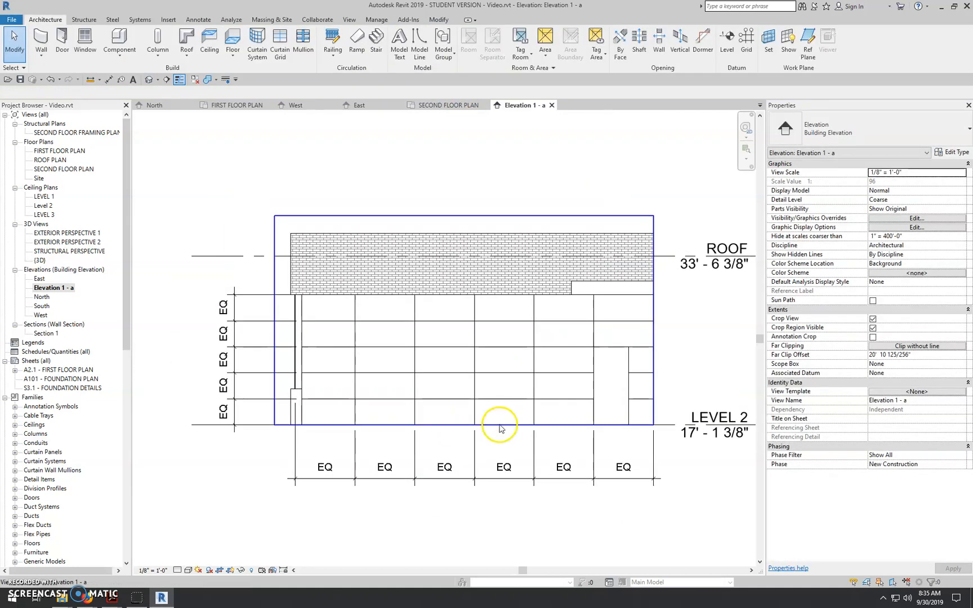
Place 2.5" x 5" rectangular mullions along the curtain wall's horizontal grid lines and its upper and lower edges
scroll(500, 428, up, 1)
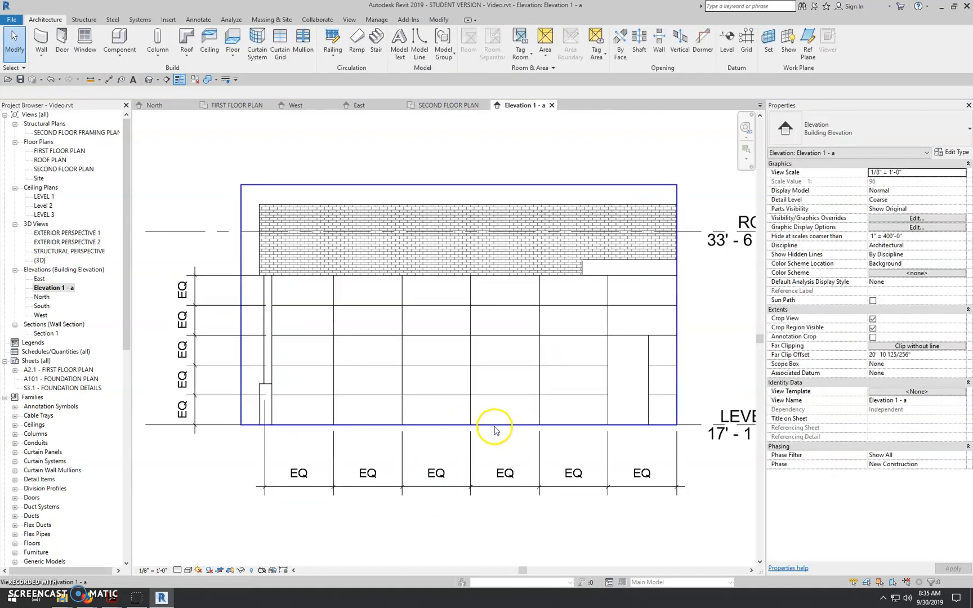
click(304, 45)
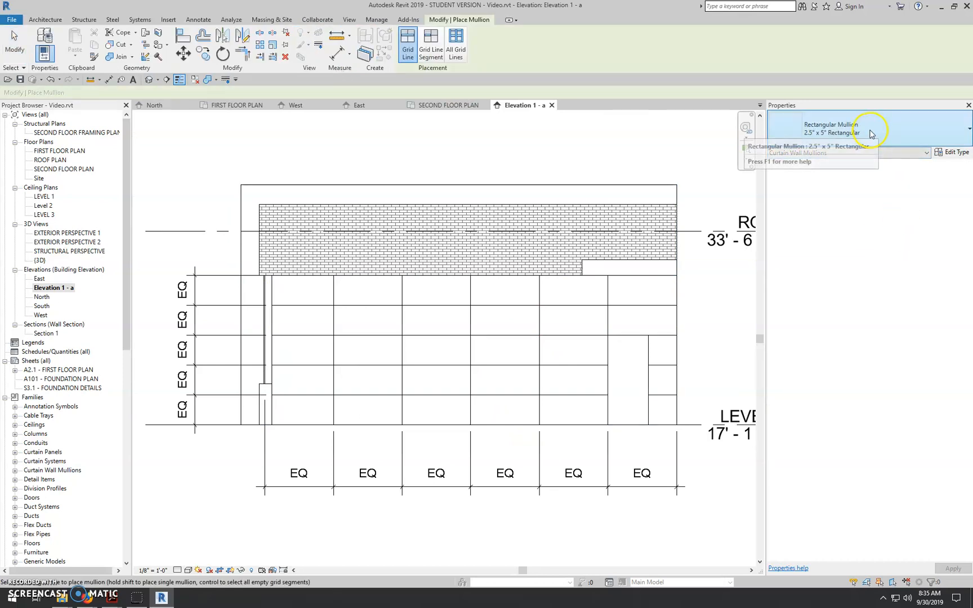
click(442, 396)
click(447, 366)
click(447, 336)
click(448, 306)
click(446, 276)
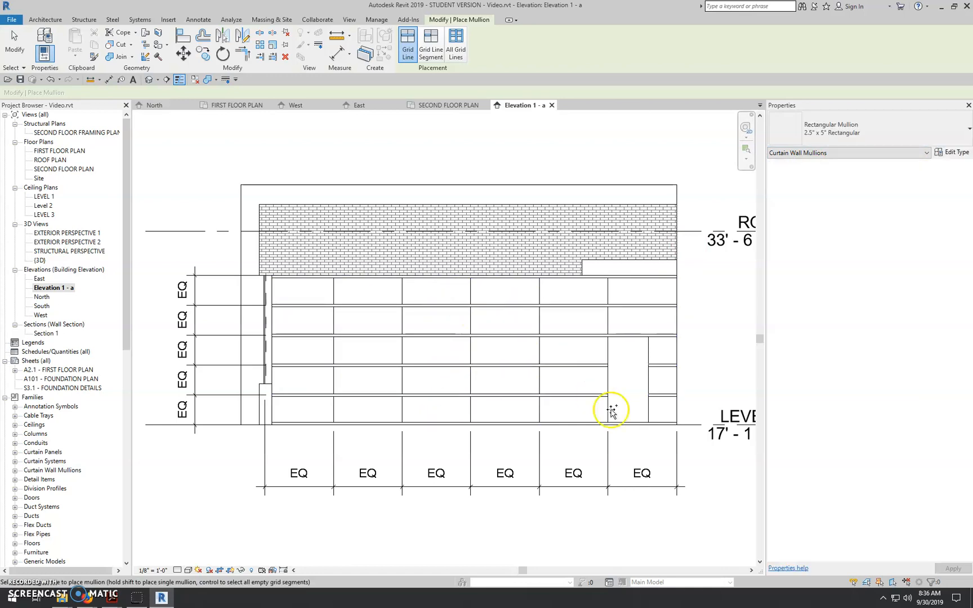
key(Escape)
key(Escape)
Delete the sill mullion segment across the base of the door opening
scroll(623, 413, up, 4)
click(631, 425)
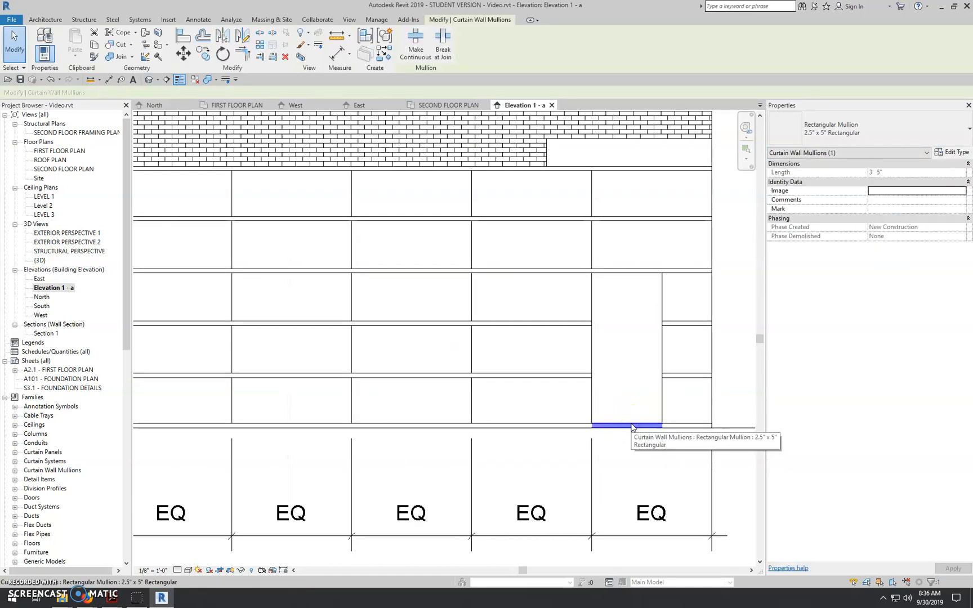
click(634, 431)
scroll(636, 432, down, 1)
scroll(639, 438, down, 2)
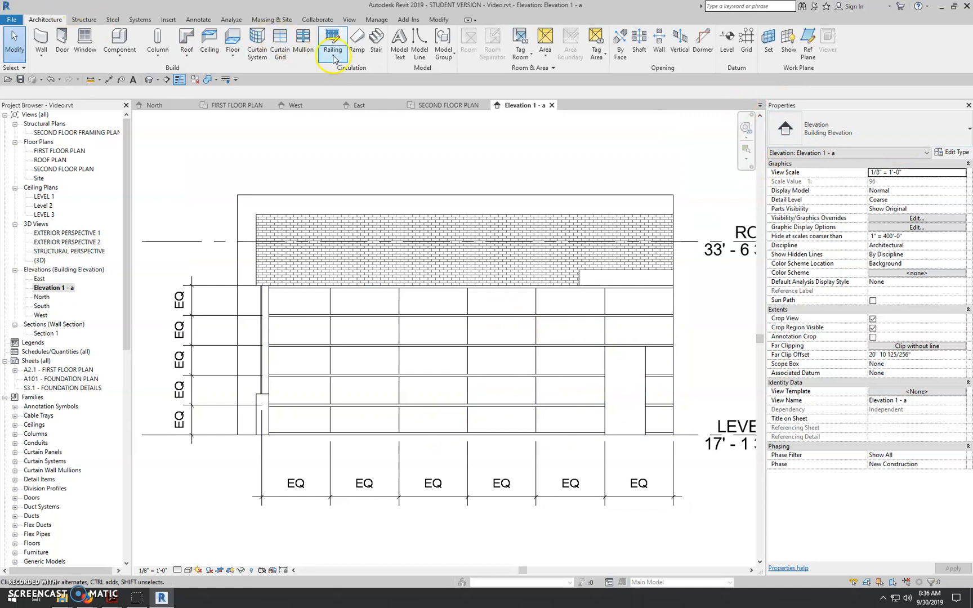
Place 5" Square rectangular mullions on the vertical grid lines, the door jamb and the curtain wall's end edge beside the door bay
click(304, 49)
click(878, 130)
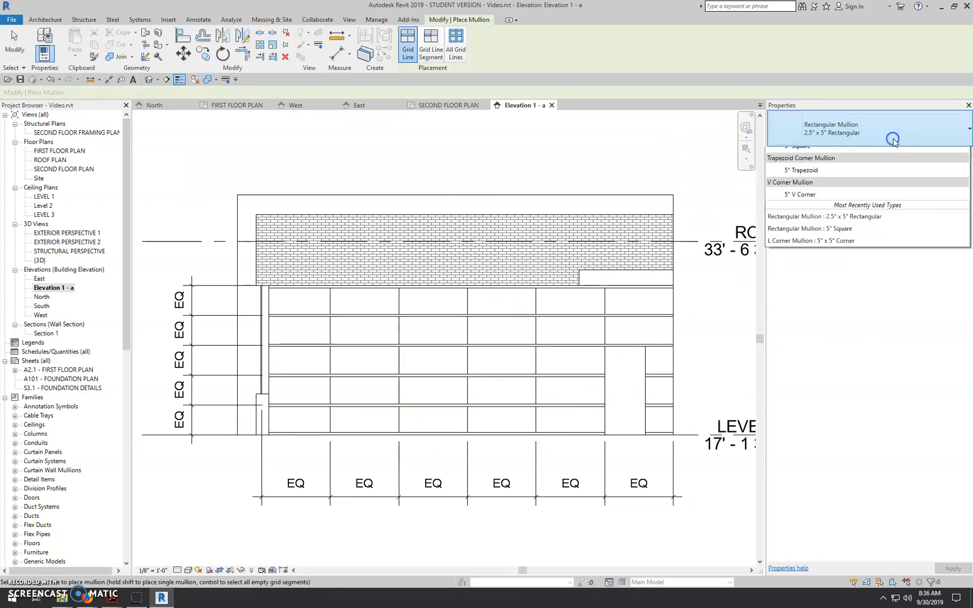
click(837, 290)
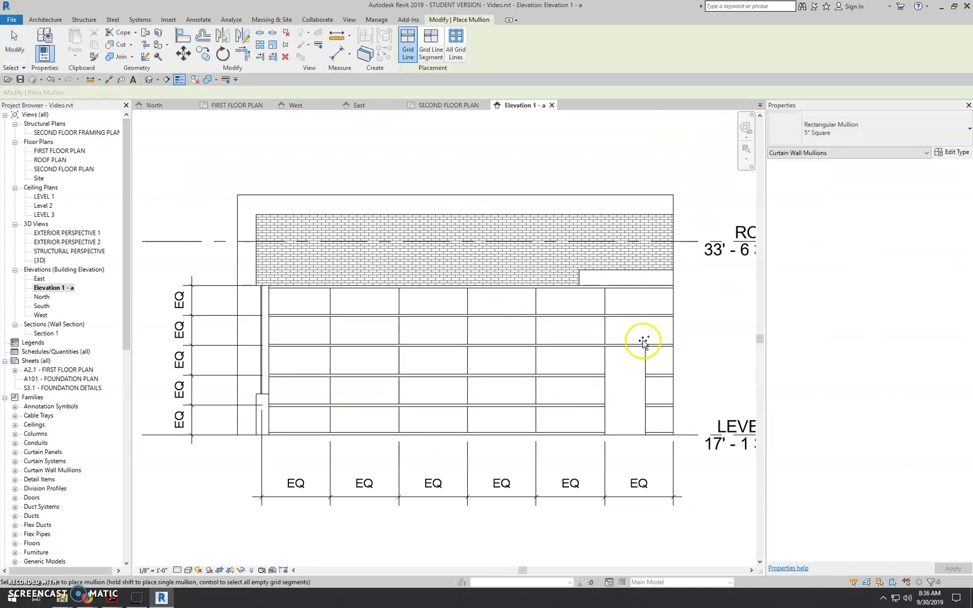
click(669, 341)
click(643, 354)
click(607, 330)
click(538, 333)
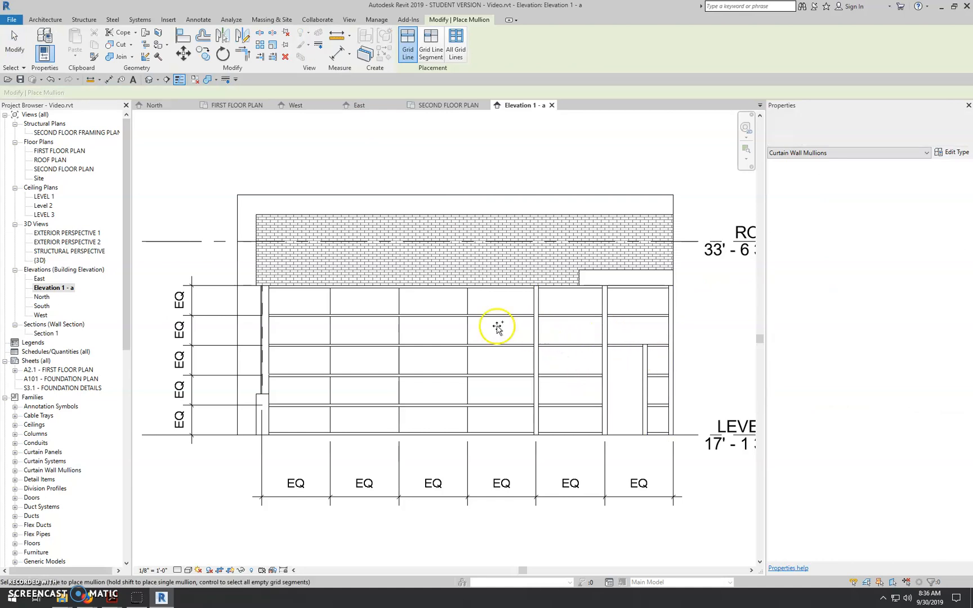
click(469, 331)
click(399, 334)
click(330, 332)
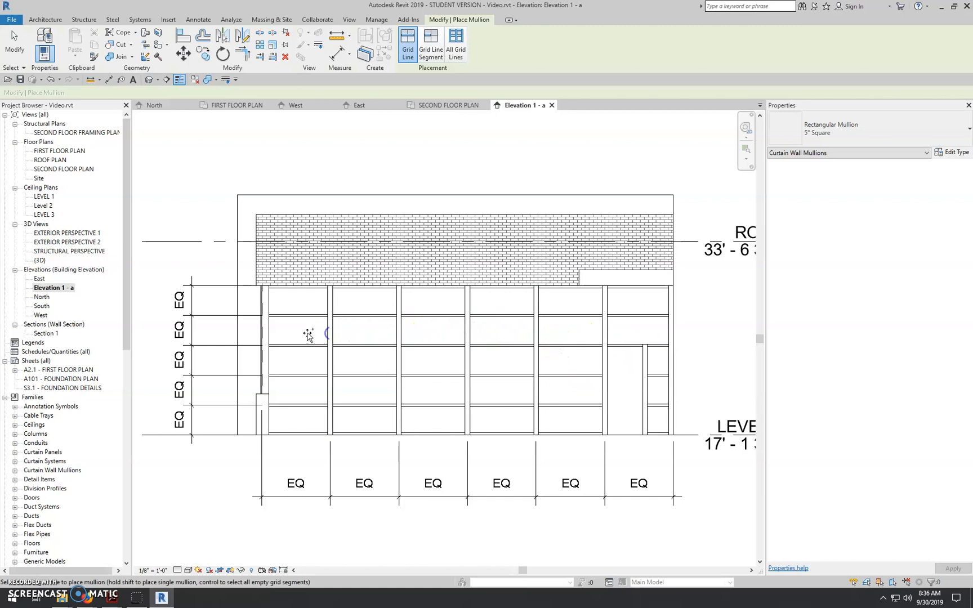
Place a 5" x 5" Corner L corner mullion on the curtain wall's vertical edge at the end opposite the door
click(892, 128)
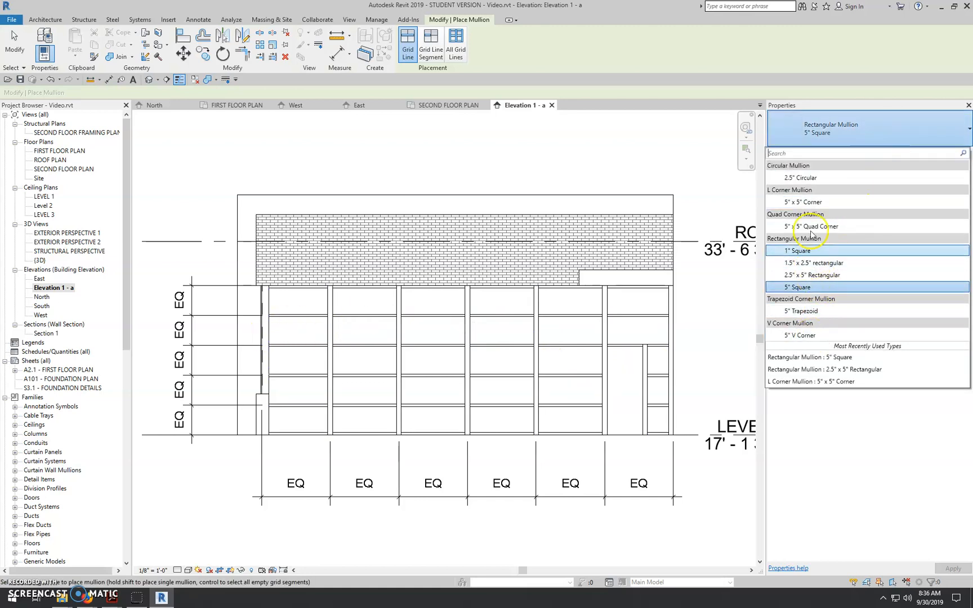
click(811, 202)
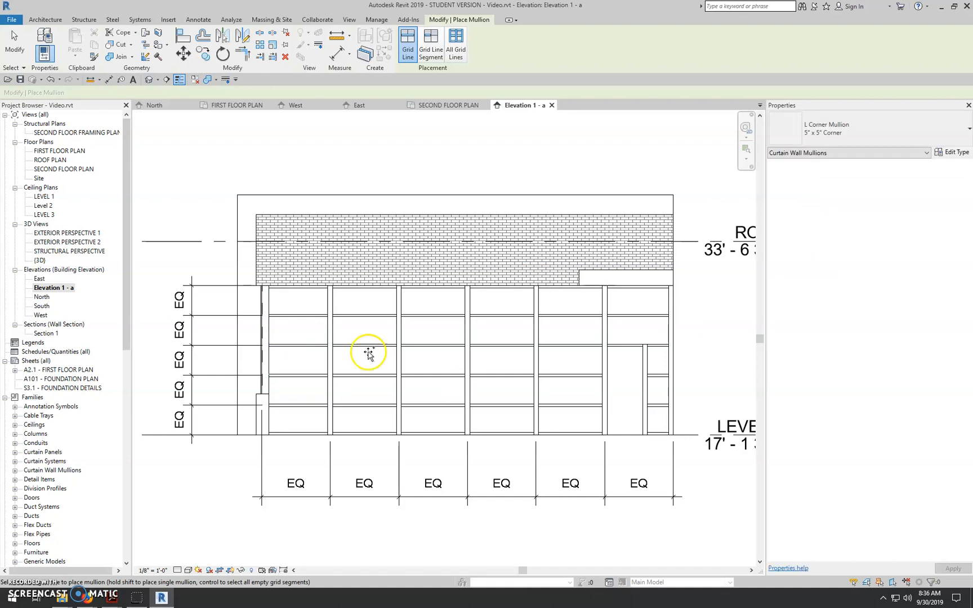
click(261, 319)
key(Escape)
key(Escape)
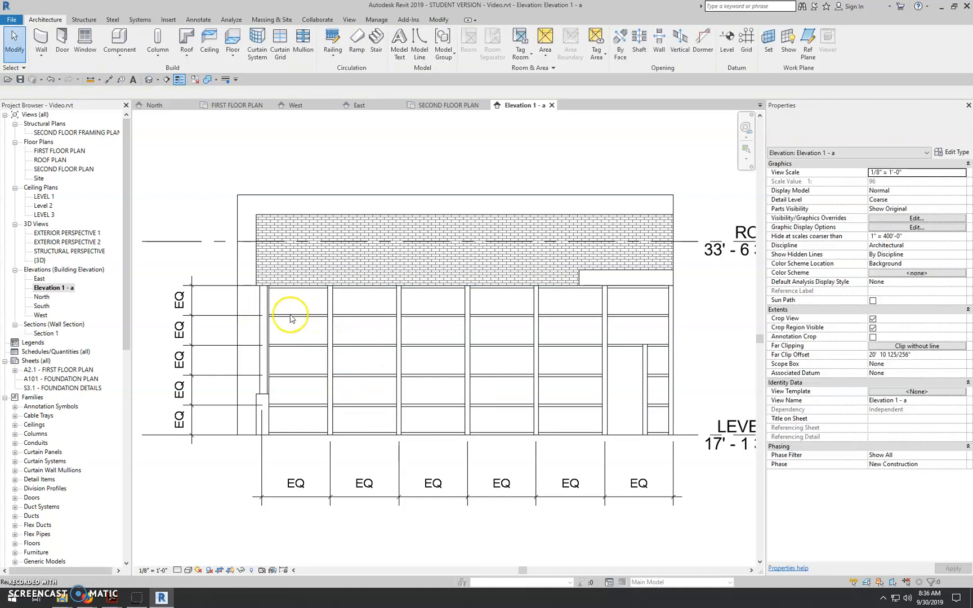
click(275, 305)
scroll(240, 380, up, 2)
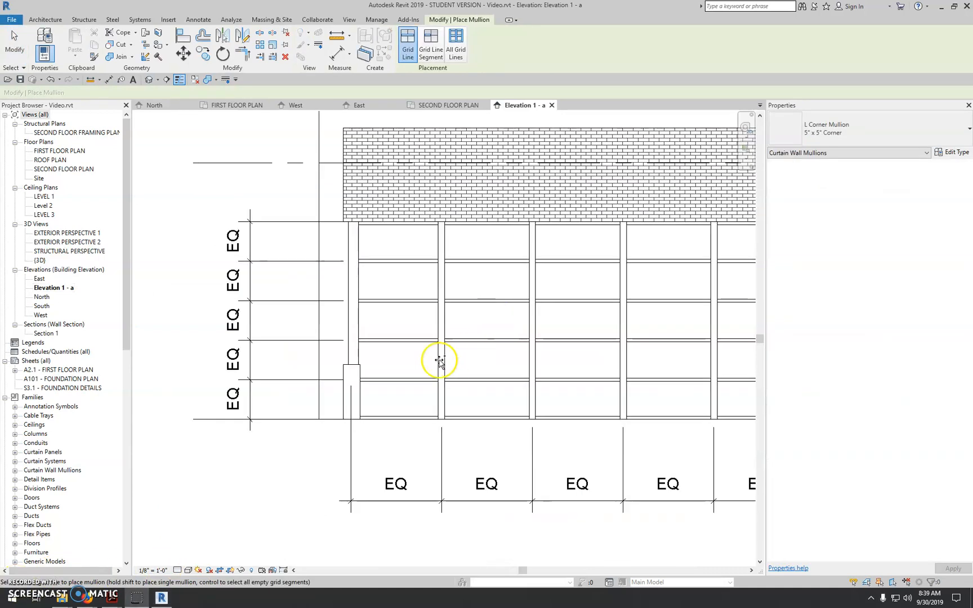
scroll(441, 360, down, 3)
scroll(423, 358, up, 4)
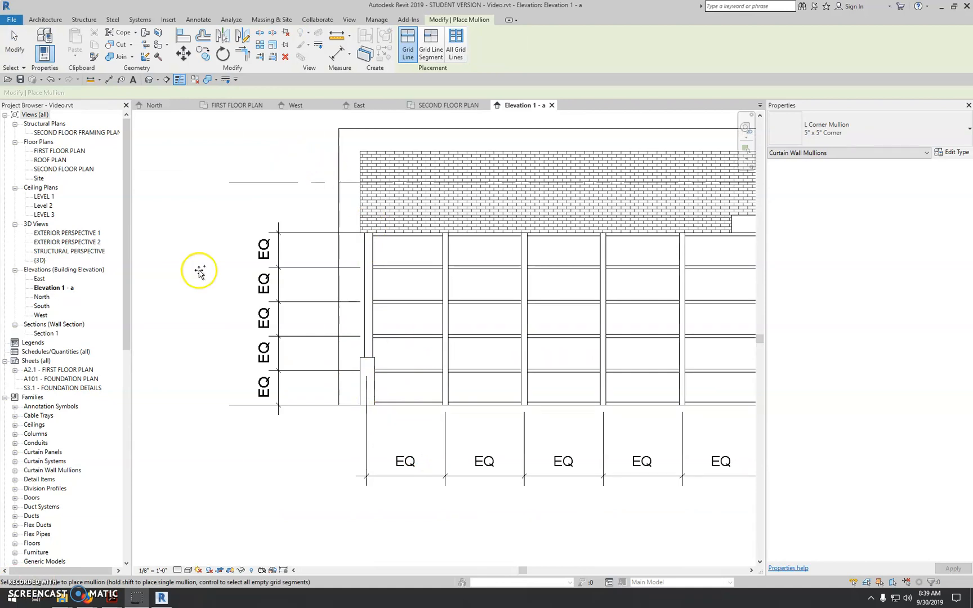
Open the South elevation and align the top of the projecting brick wall with the upper edge of the adjacent brick band
double_click(41, 306)
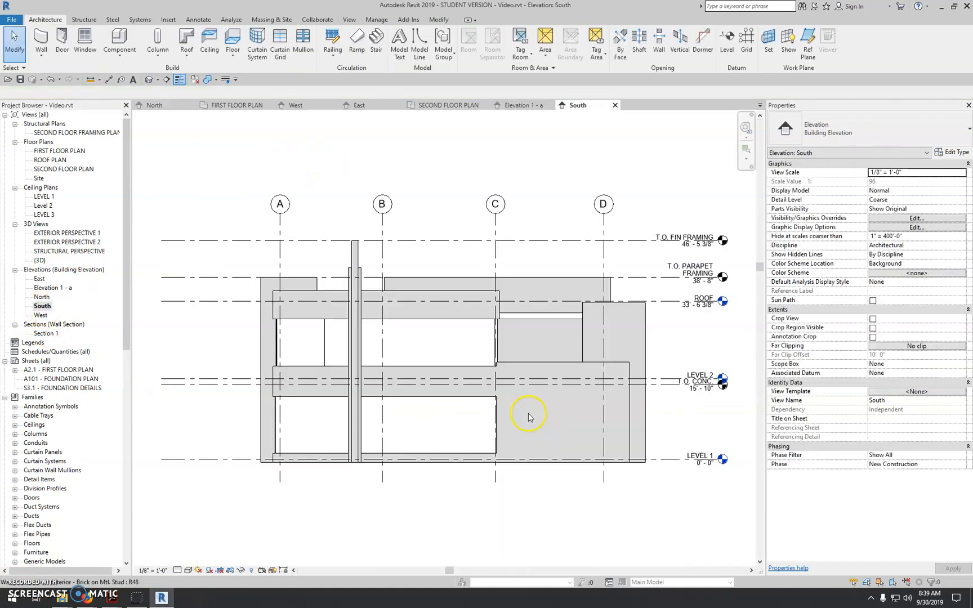
scroll(528, 417, up, 6)
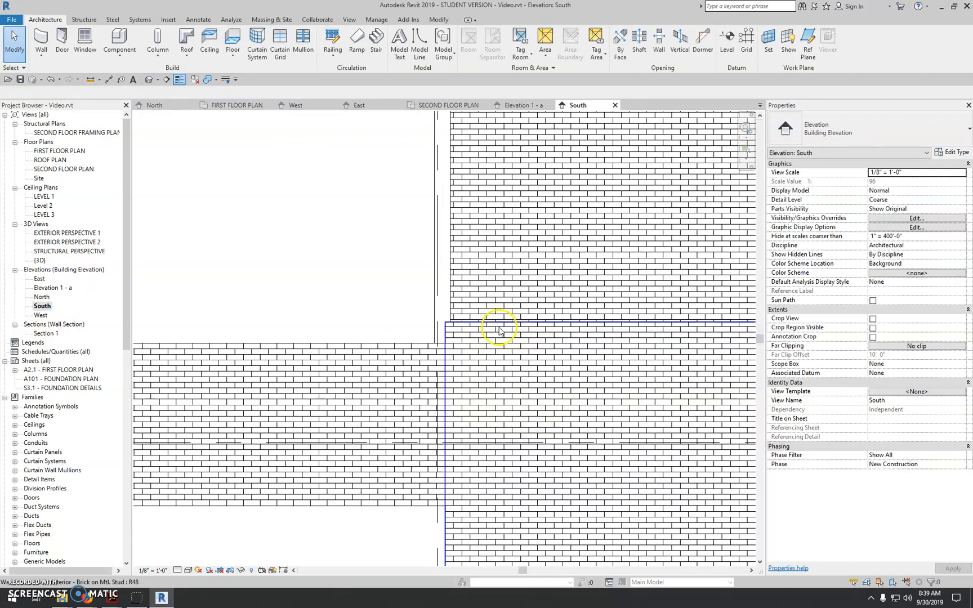
scroll(494, 345, down, 2)
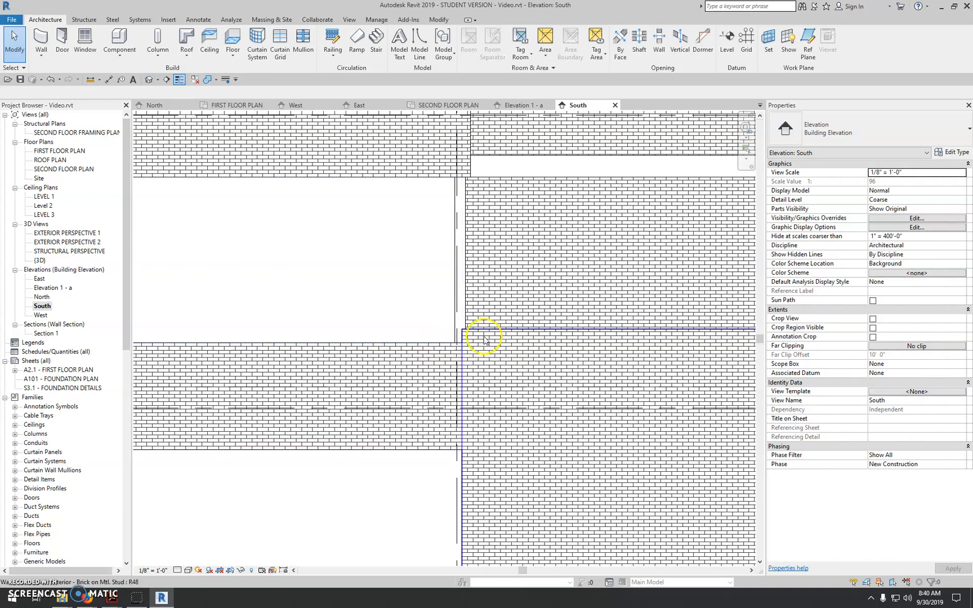
scroll(484, 340, up, 1)
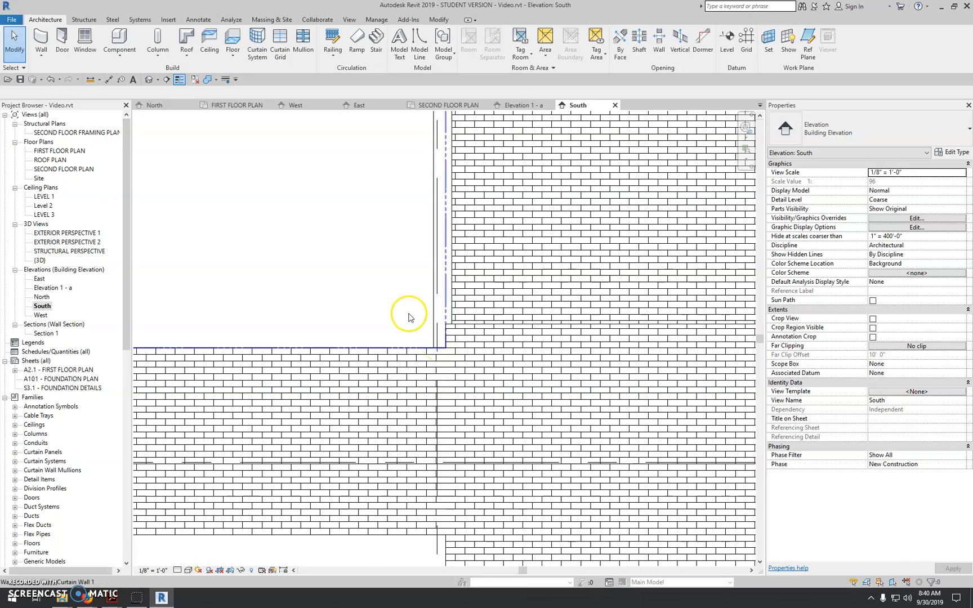
key(a)
key(l)
click(423, 350)
click(468, 325)
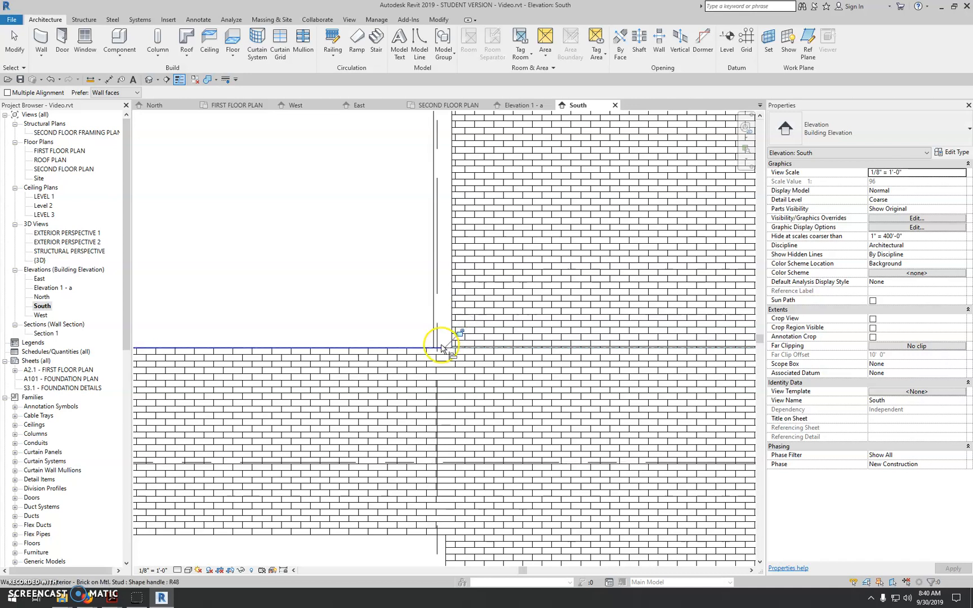
key(Escape)
key(Escape)
scroll(437, 347, down, 2)
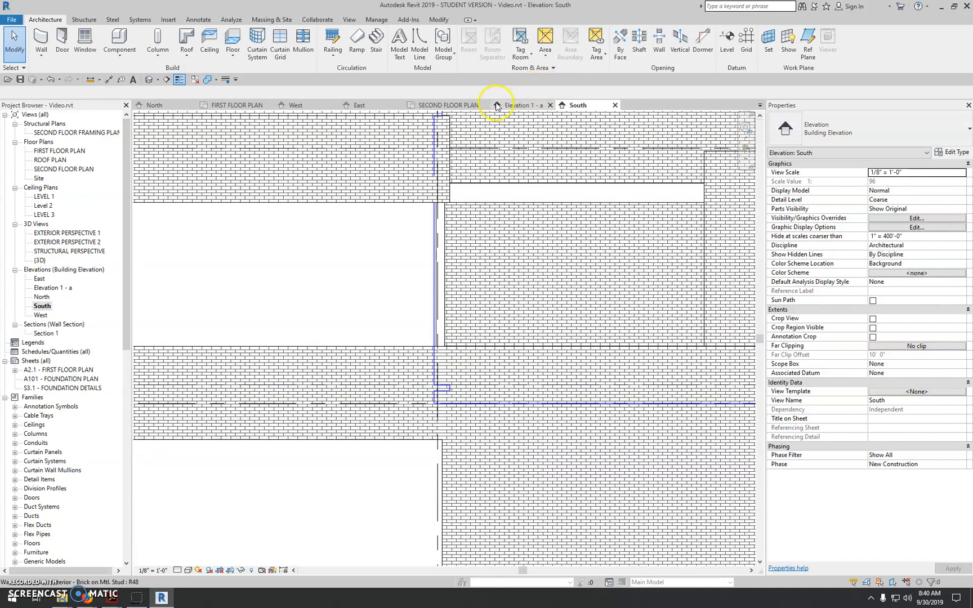
In Elevation 1 - a, edit the curtain wall's profile and sketch a notch 6 1/2" wide and about 2'-8" high around the low brick wall
click(513, 105)
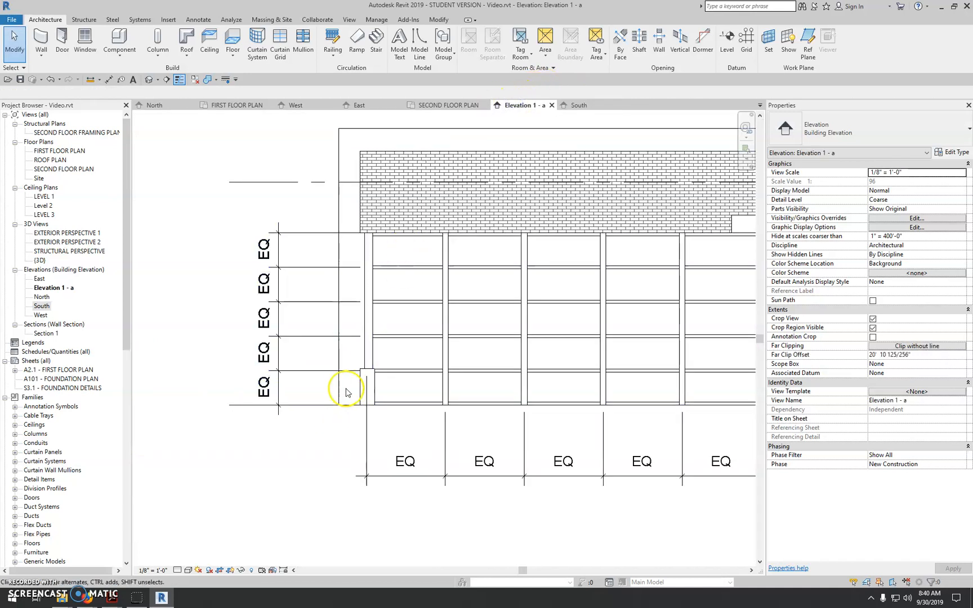
scroll(366, 401, up, 2)
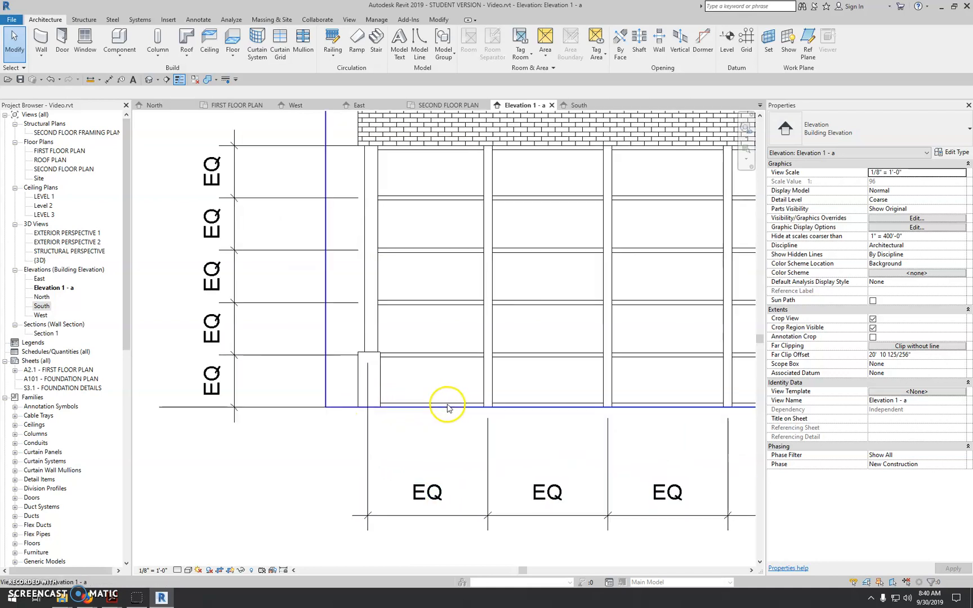
scroll(451, 408, down, 1)
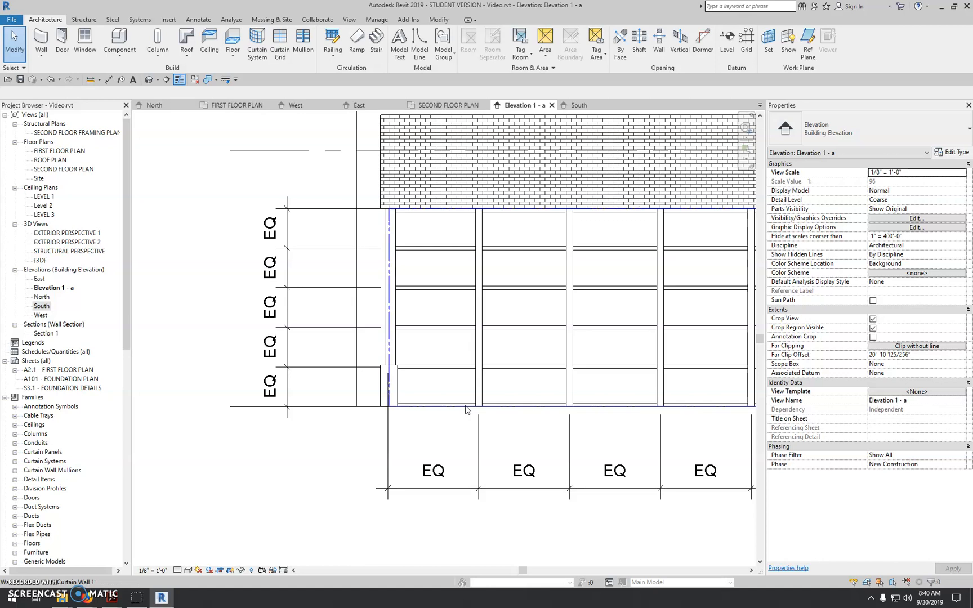
click(465, 408)
click(409, 50)
scroll(397, 403, up, 5)
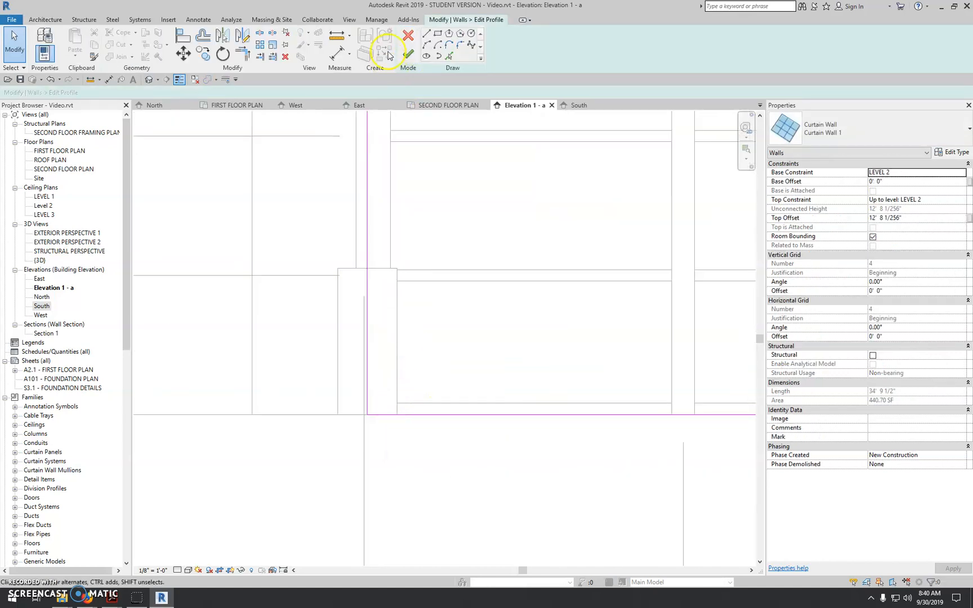
click(427, 34)
click(367, 268)
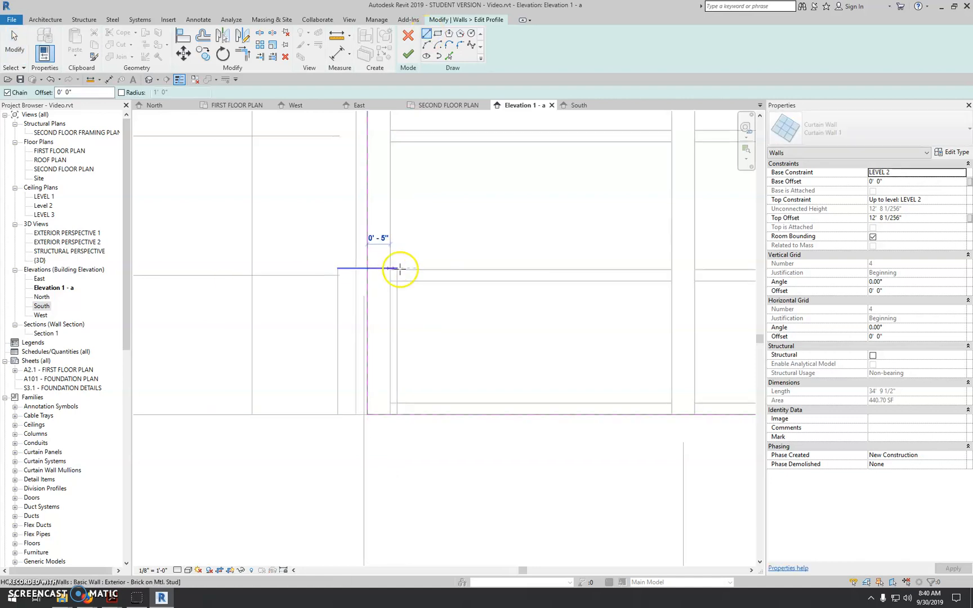
click(396, 268)
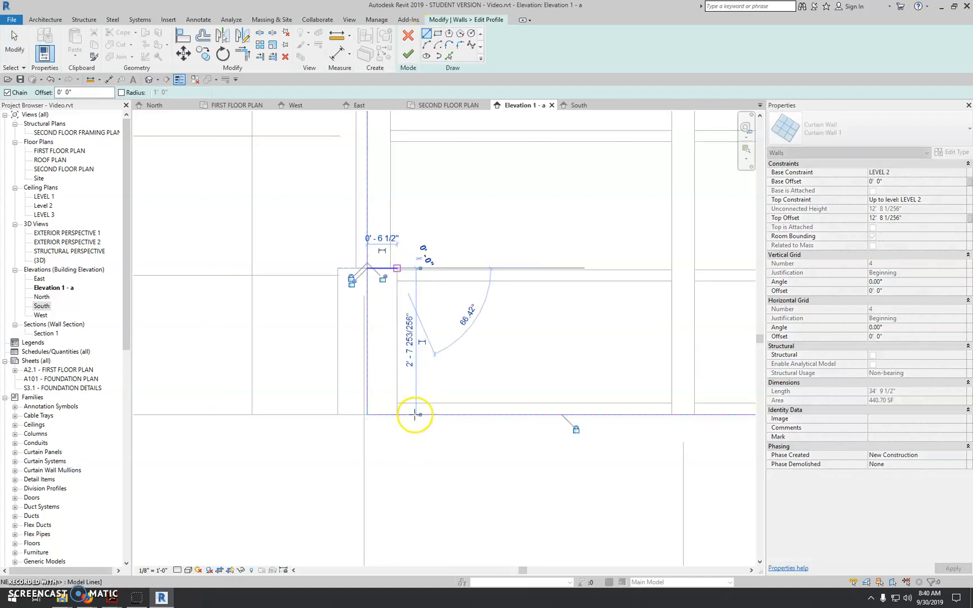
click(398, 414)
key(Escape)
key(Escape)
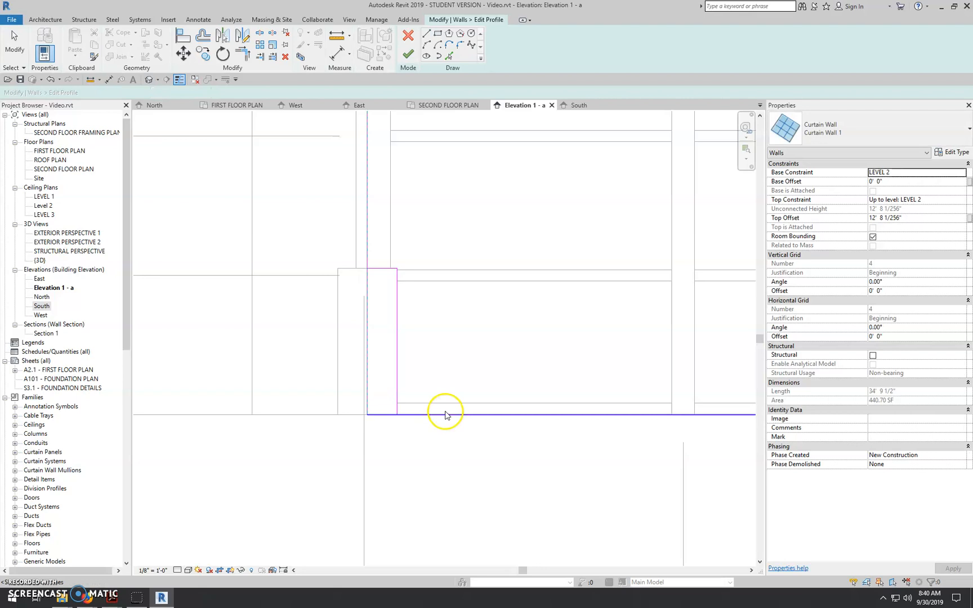
Trim the profile's base and side lines to the notch so they form one closed outline
key(t)
key(r)
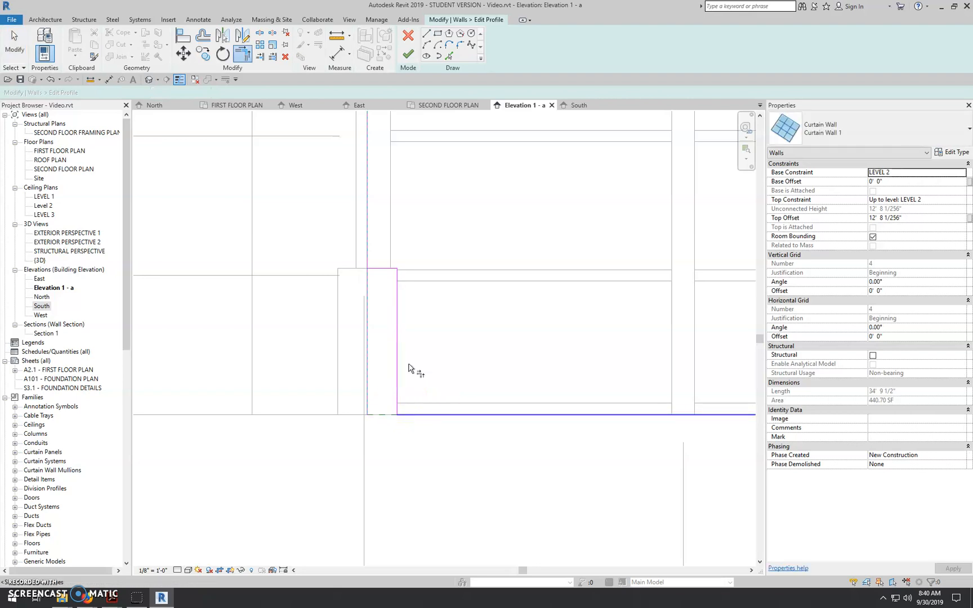
click(368, 257)
scroll(411, 309, down, 2)
scroll(411, 309, down, 4)
key(Escape)
key(Escape)
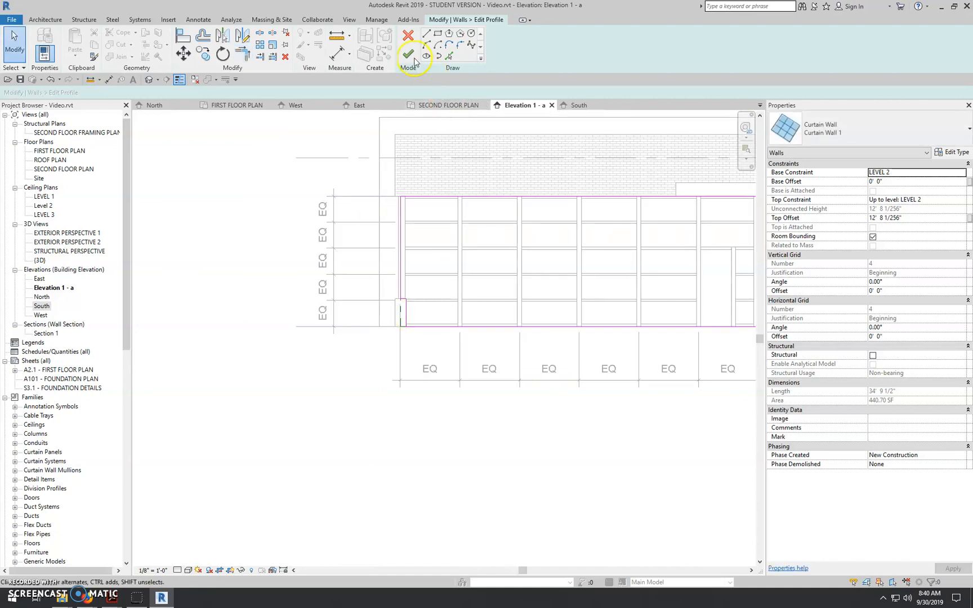
Finish the profile edit, deleting the mullions whose portion of the curtain grid no longer exists
scroll(404, 356, down, 4)
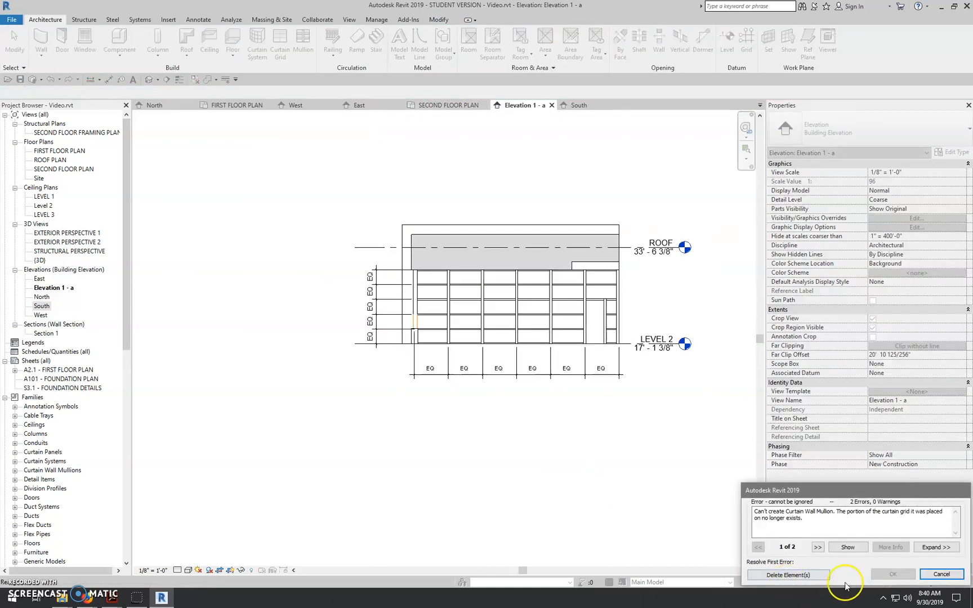
click(944, 575)
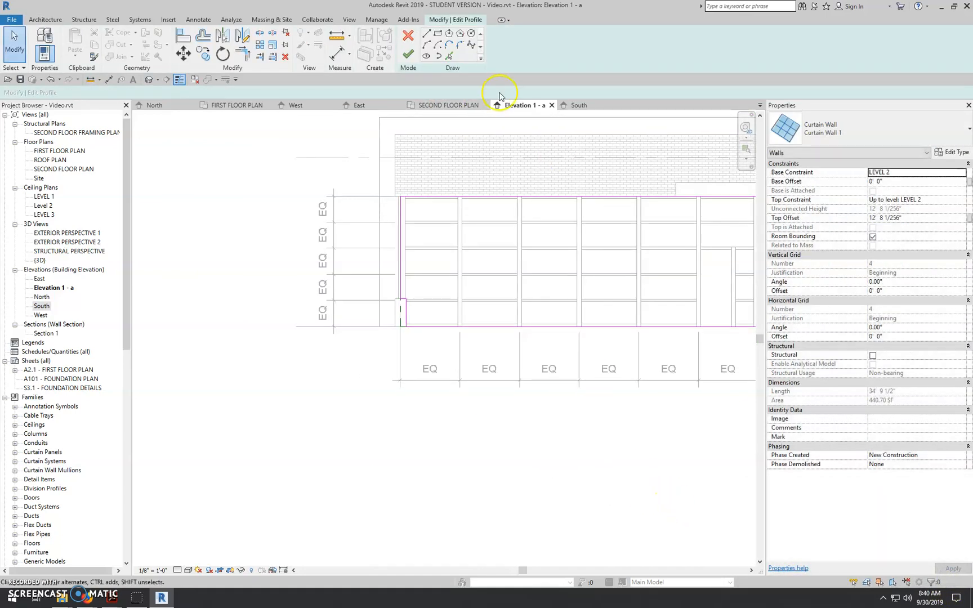
click(408, 52)
click(842, 572)
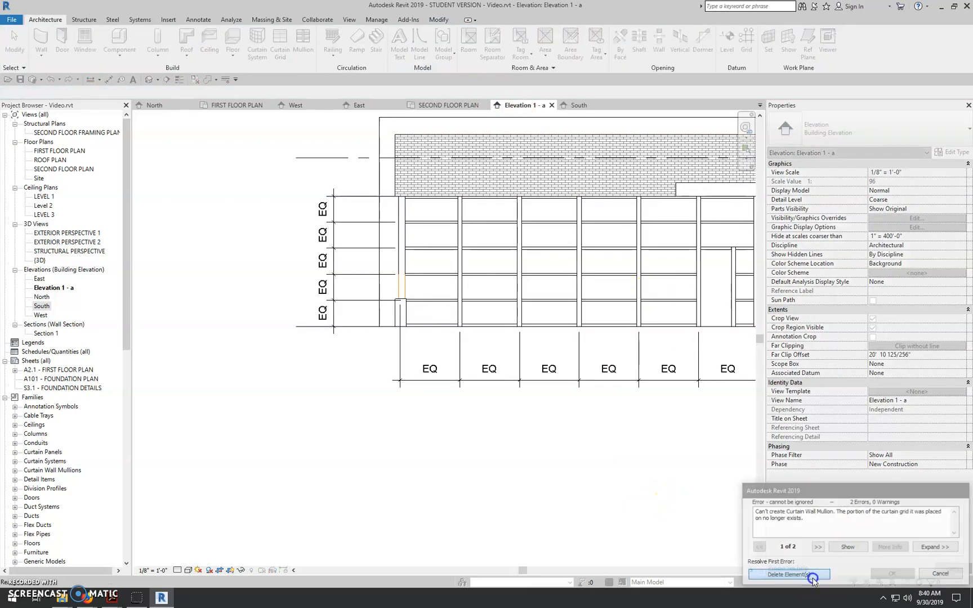
scroll(469, 453, down, 3)
scroll(502, 460, up, 3)
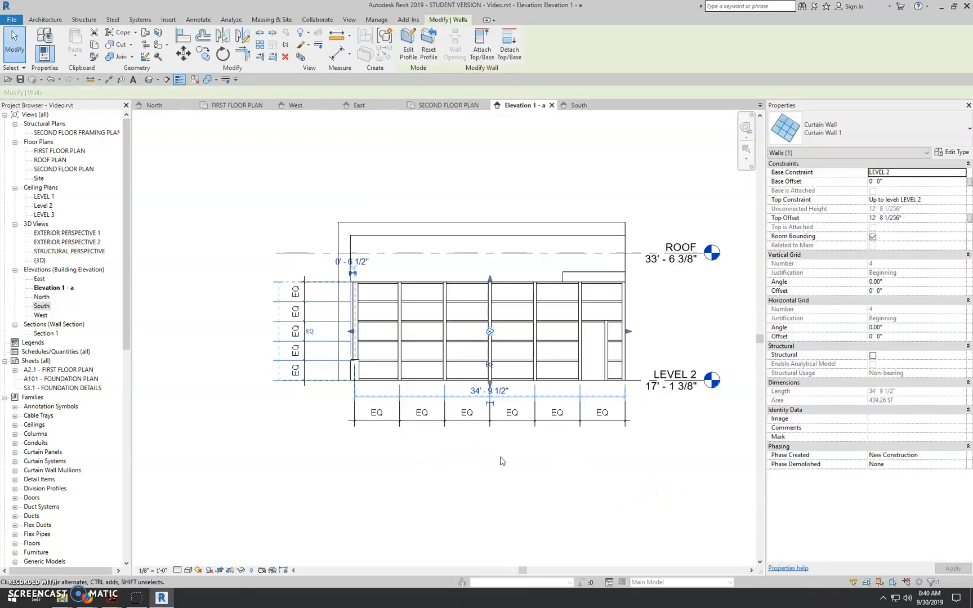
key(Escape)
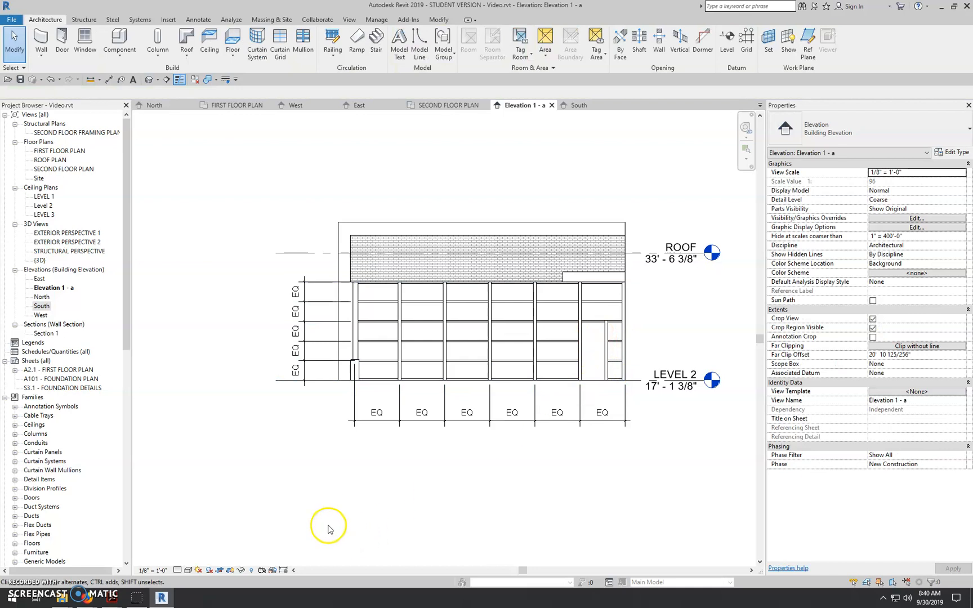